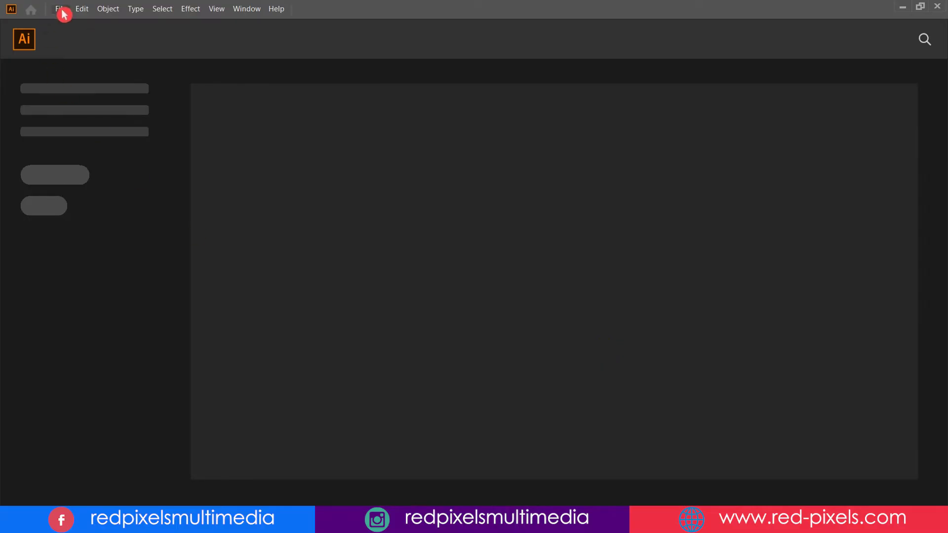
Step: Create a new 10 × 10 in document named Logo from the preset
click(60, 9)
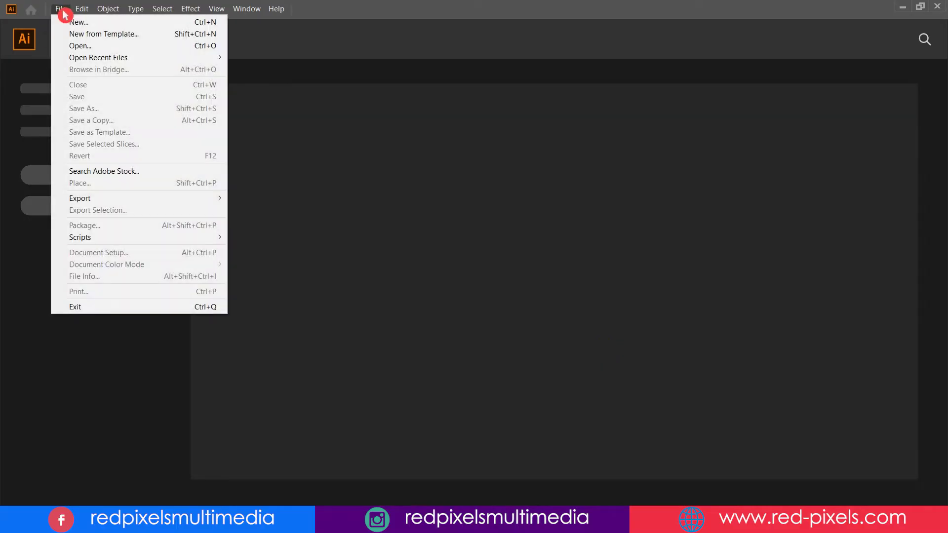
click(138, 23)
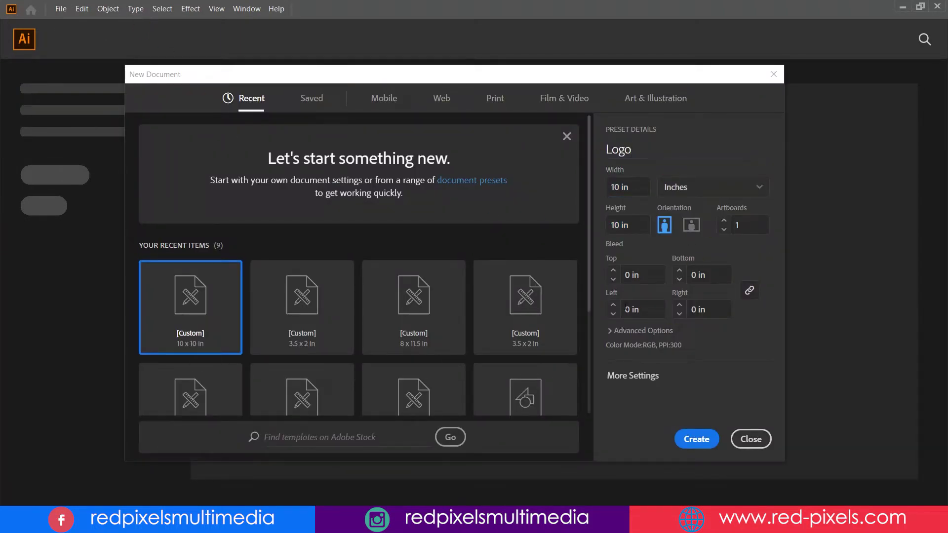
click(695, 440)
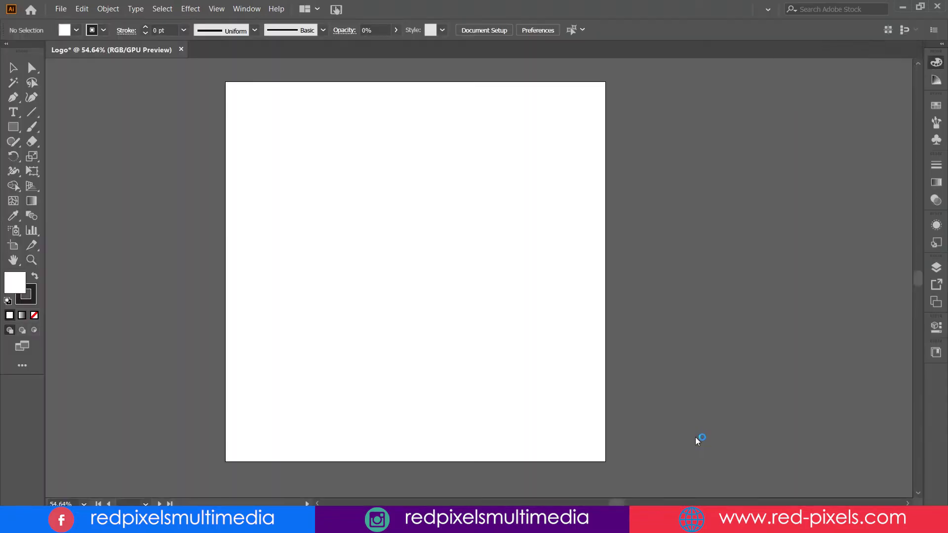
drag(14, 127, 112, 161)
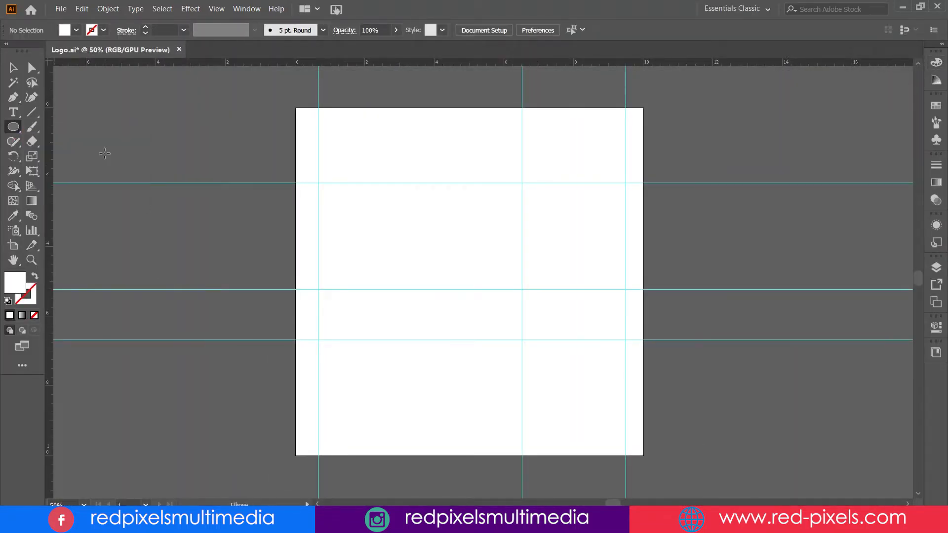
Step: Draw a 10 × 10 in circle with a dark grey #333333 fill
click(430, 247)
drag(474, 205, 478, 205)
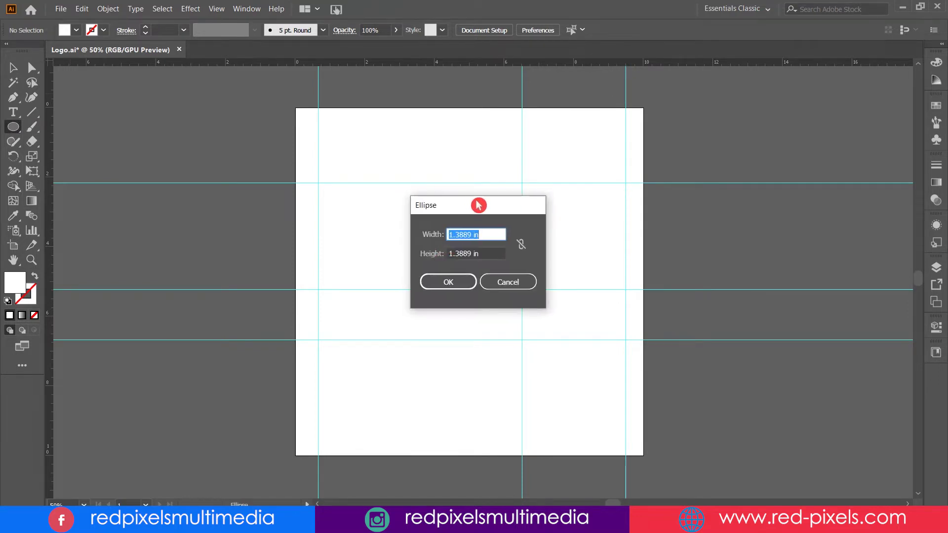
click(448, 282)
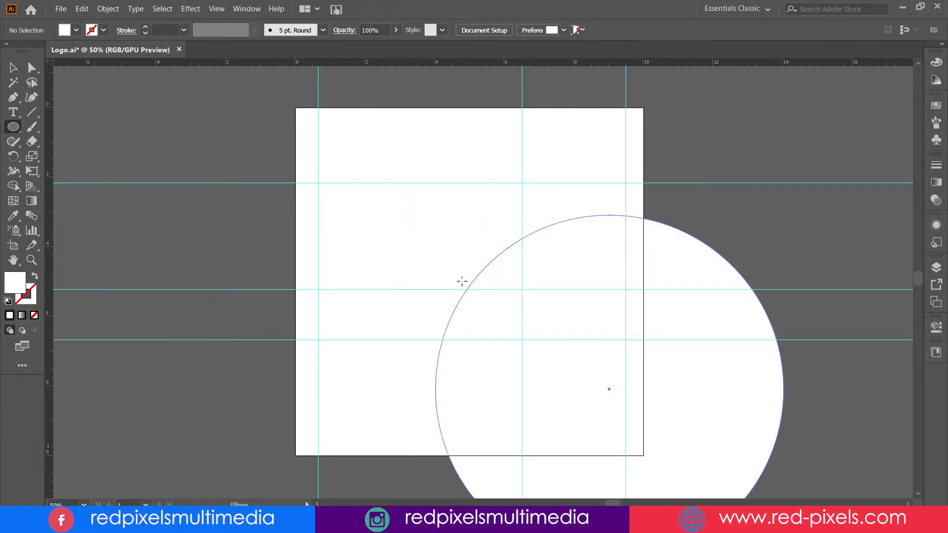
double_click(18, 288)
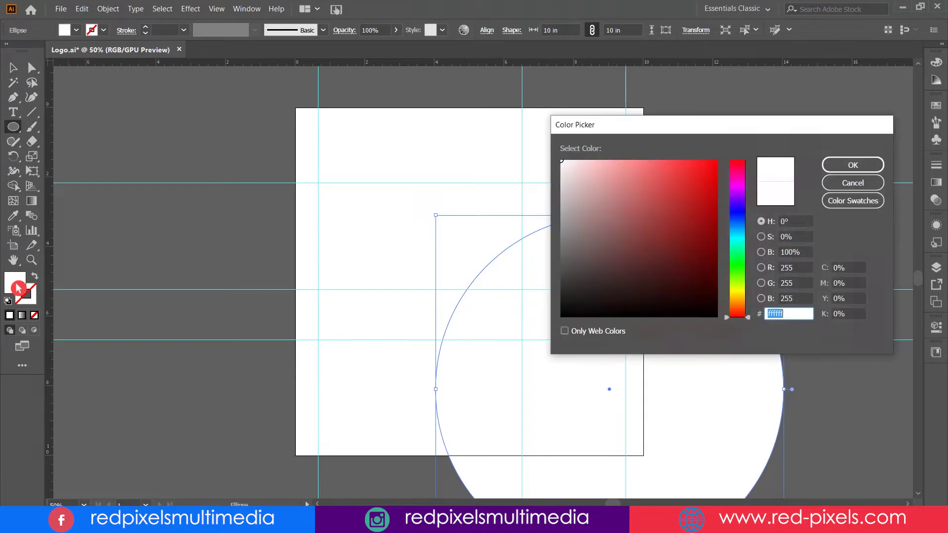
click(575, 331)
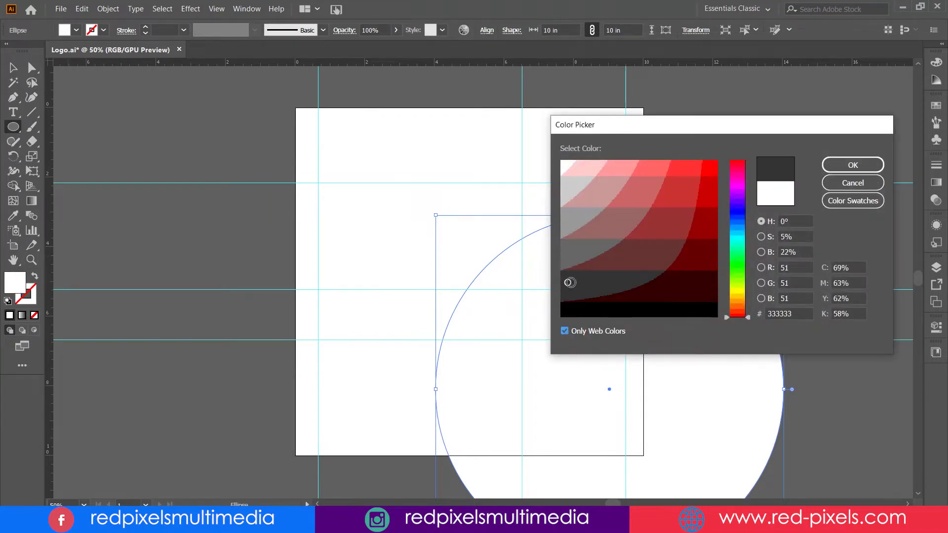
click(839, 168)
Step: Align the circle to the artboard, centred horizontally and vertically
click(15, 69)
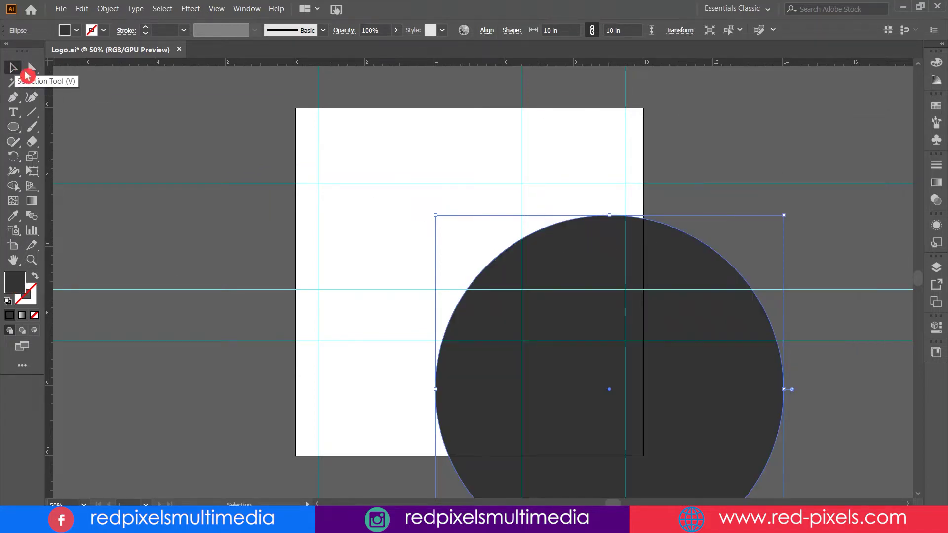
click(485, 31)
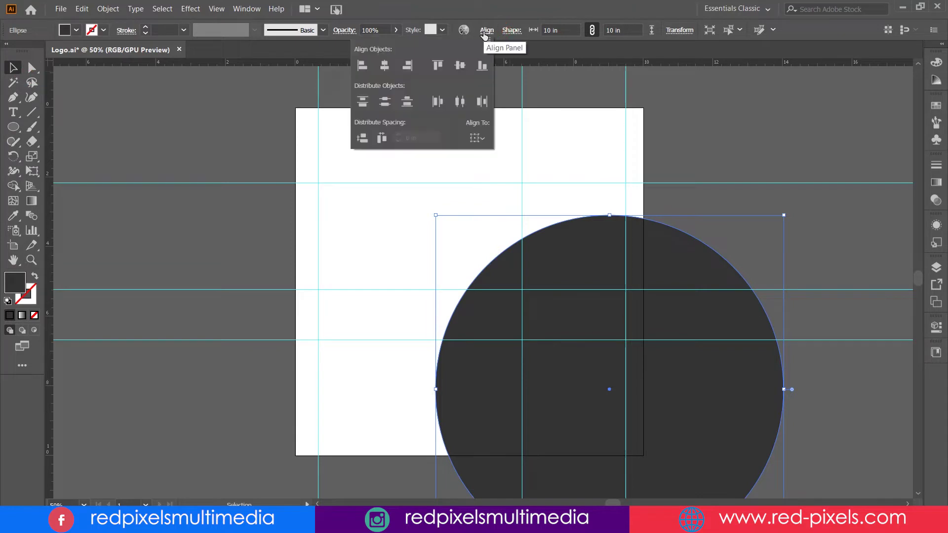
click(486, 140)
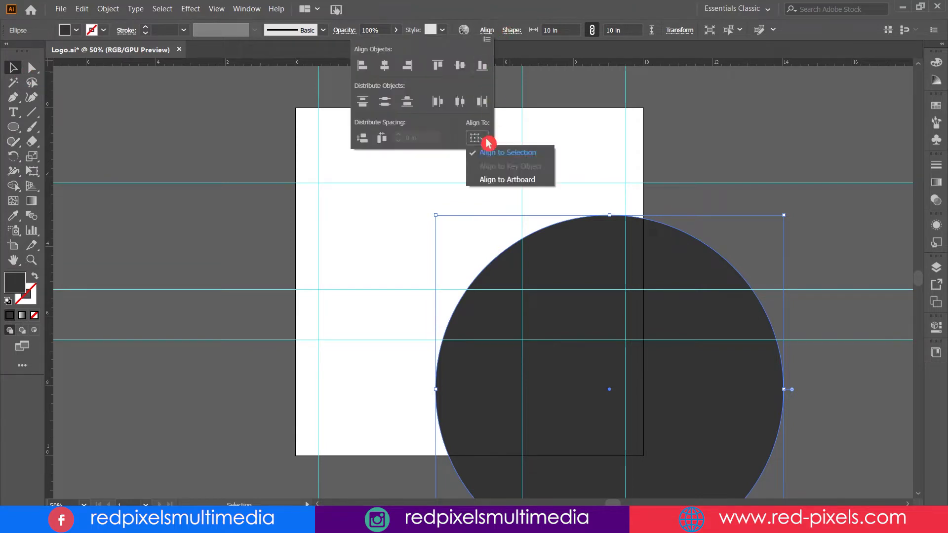
click(542, 181)
click(459, 66)
click(384, 66)
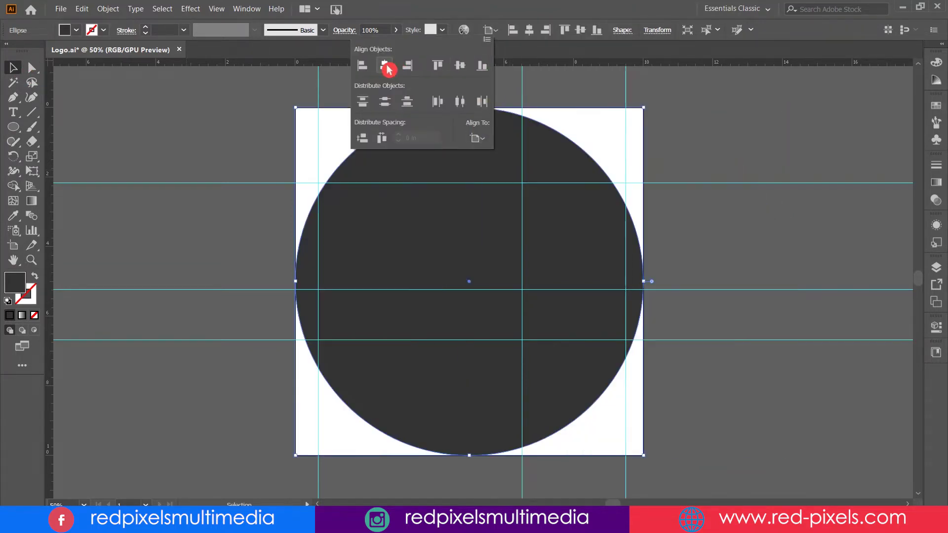
click(499, 28)
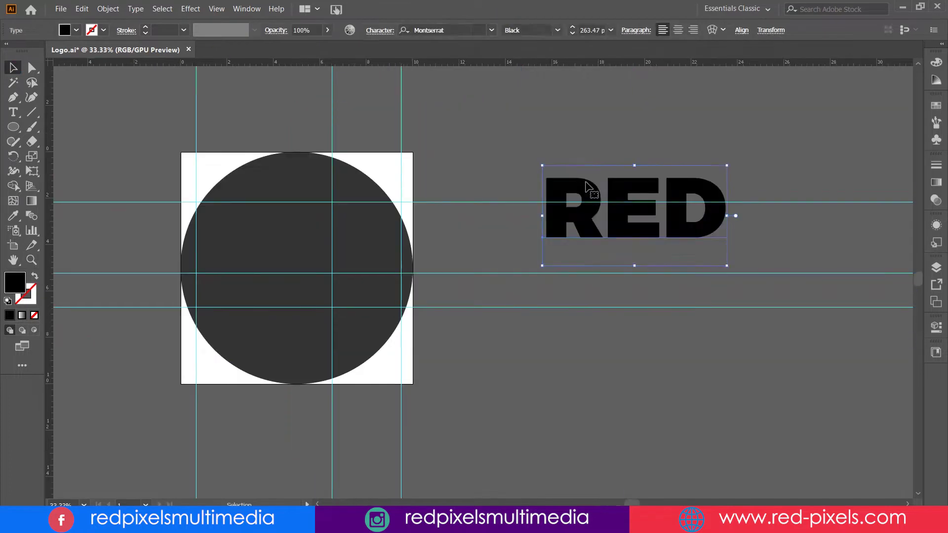
Step: Outline the RED text, move it over the circle, and enlarge it to about 13.58 in wide
right_click(588, 187)
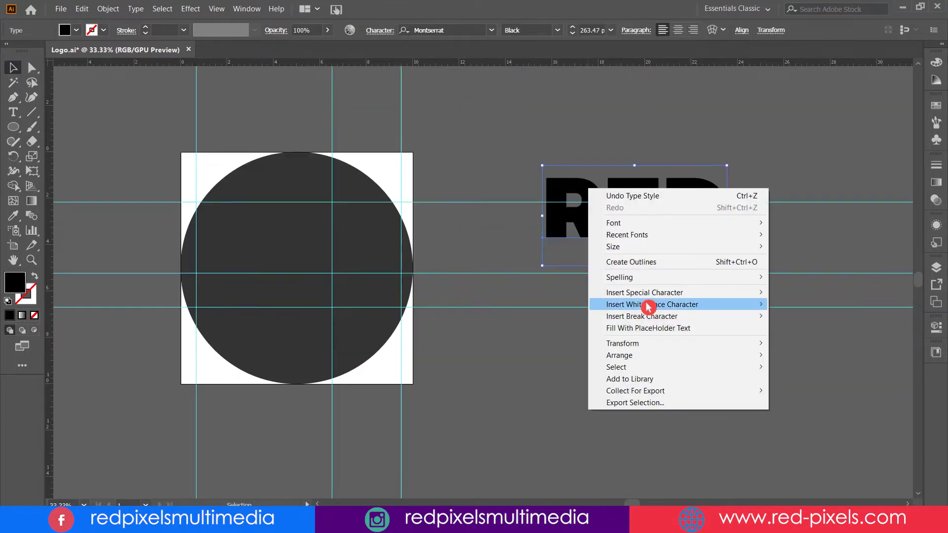
click(644, 260)
click(14, 70)
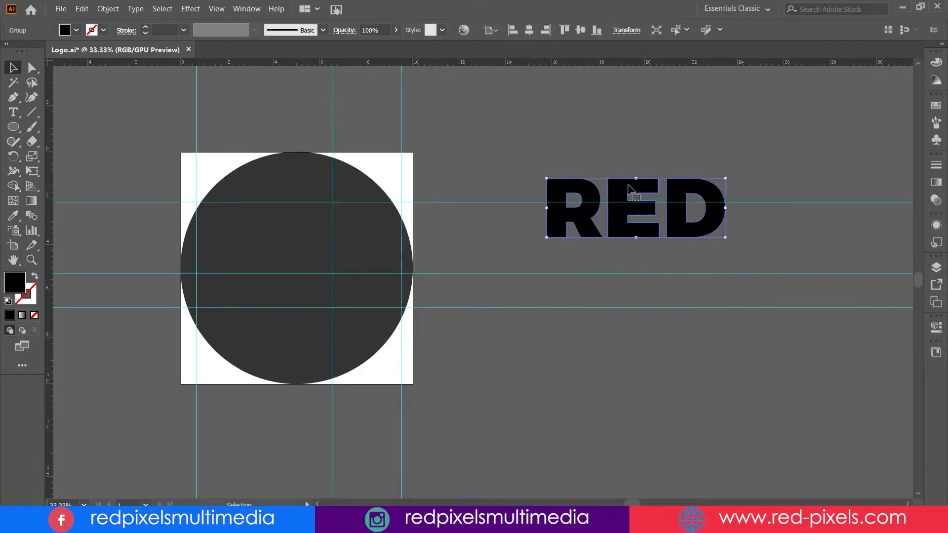
mouse_move(638, 187)
mouse_down()
mouse_move(293, 214)
mouse_move(288, 258)
mouse_up()
drag(377, 247, 511, 153)
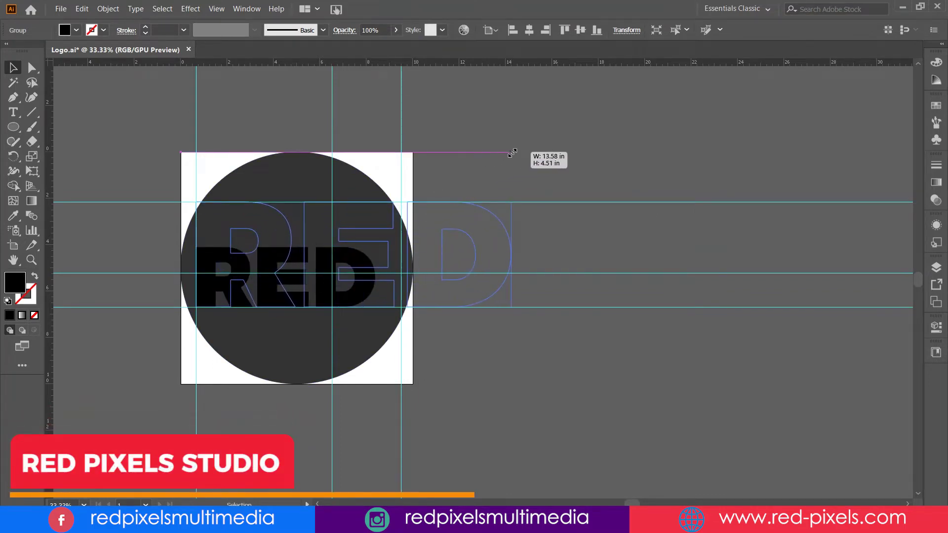
drag(512, 153, 512, 153)
scroll(543, 153, left, 2)
Step: Fill the outlined RED letters light grey #cccccc
click(617, 155)
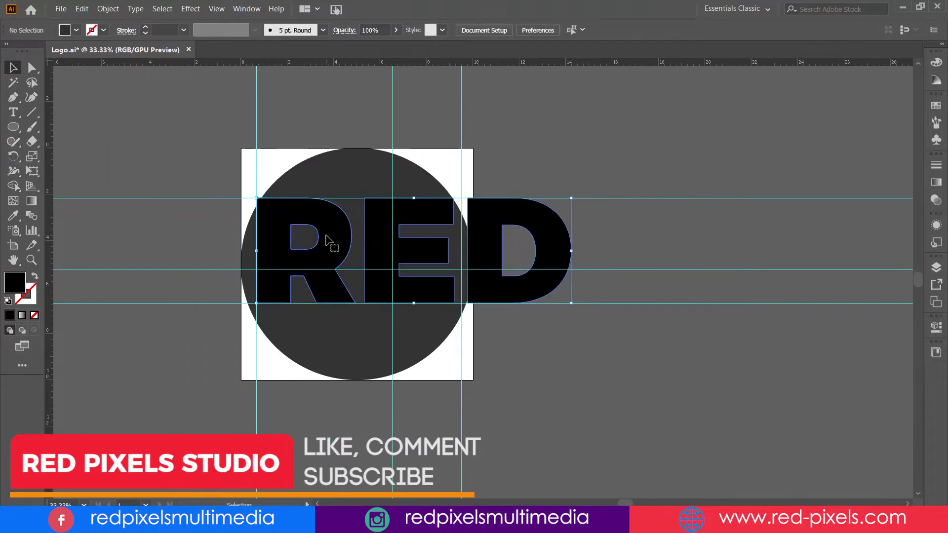
double_click(20, 285)
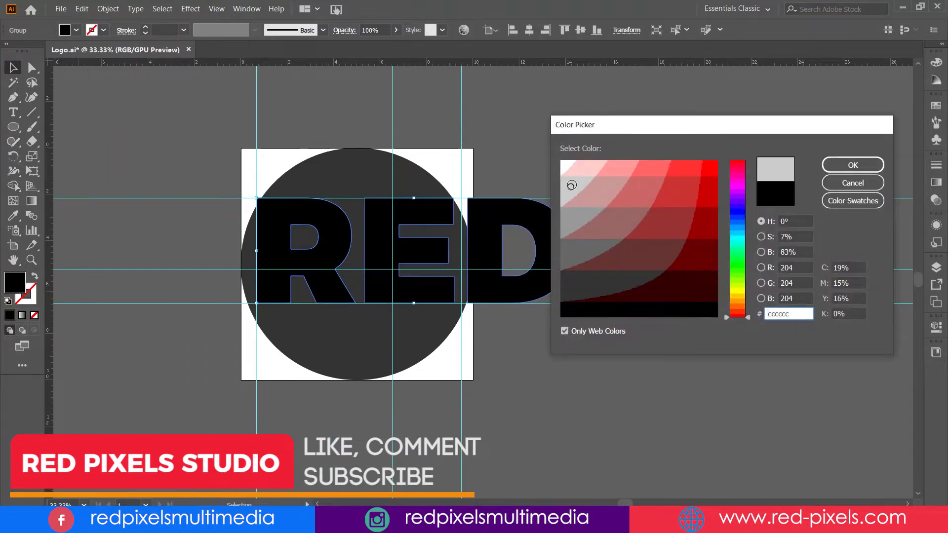
click(853, 164)
scroll(316, 237, up, 1)
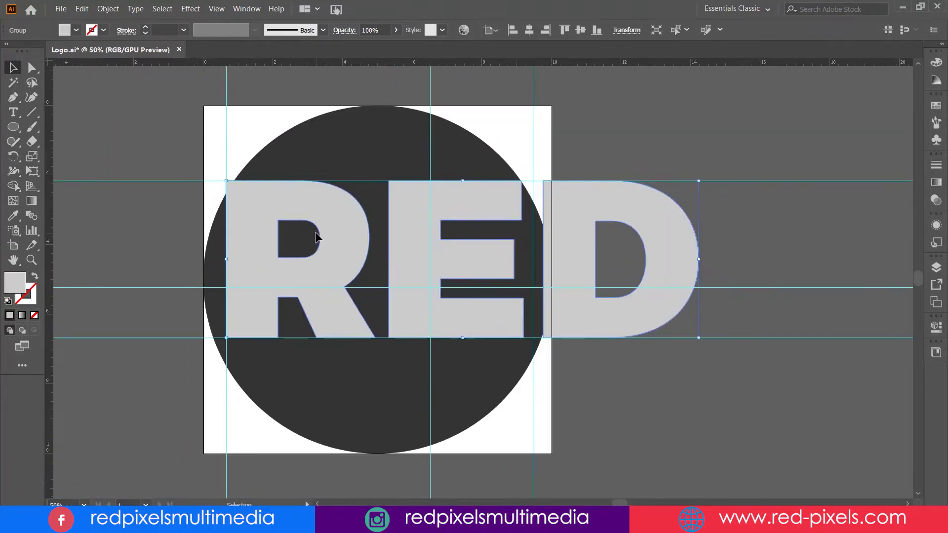
Step: Ungroup the RED letters into separate shapes
right_click(425, 234)
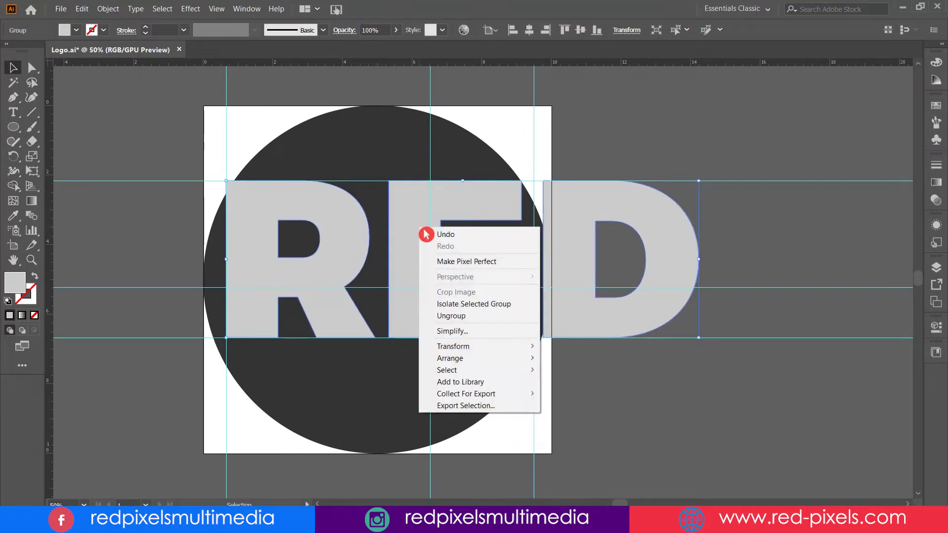
click(483, 318)
click(448, 231)
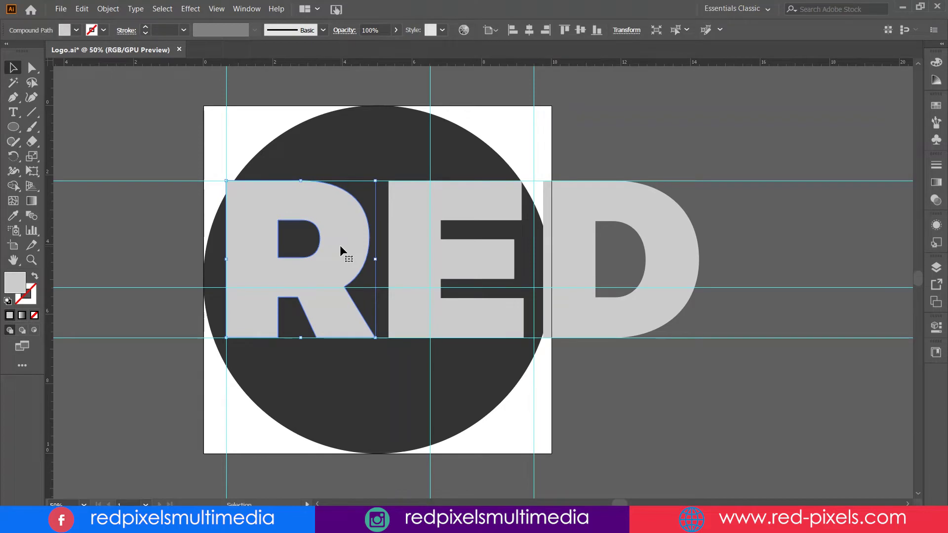
scroll(275, 328, up, 2)
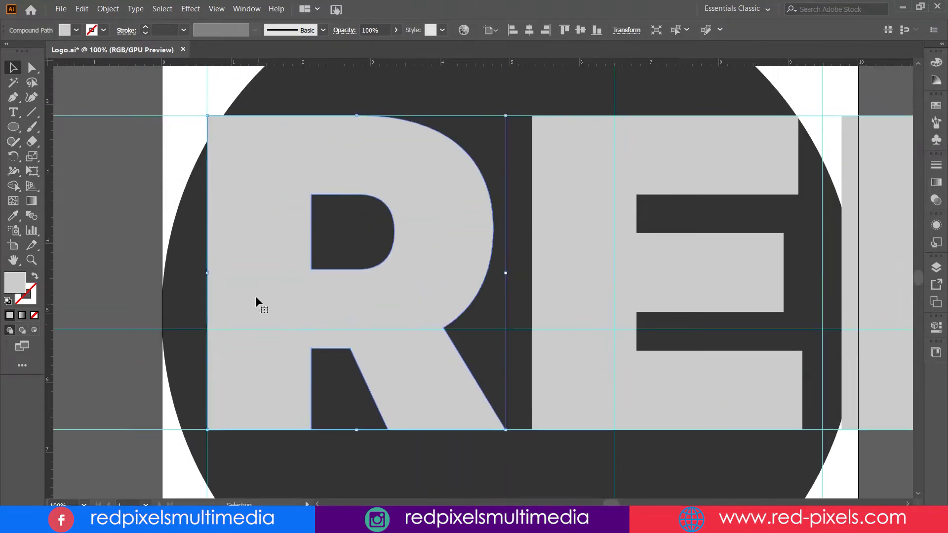
Step: Make the R's counter its own shape with Shape Builder and fill it #666666
key(shift+m)
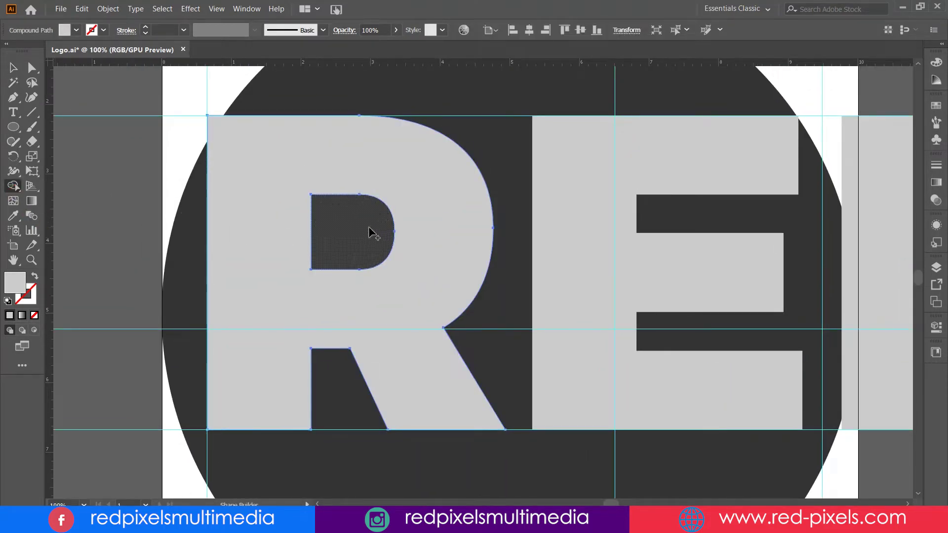
click(372, 232)
click(19, 73)
click(345, 225)
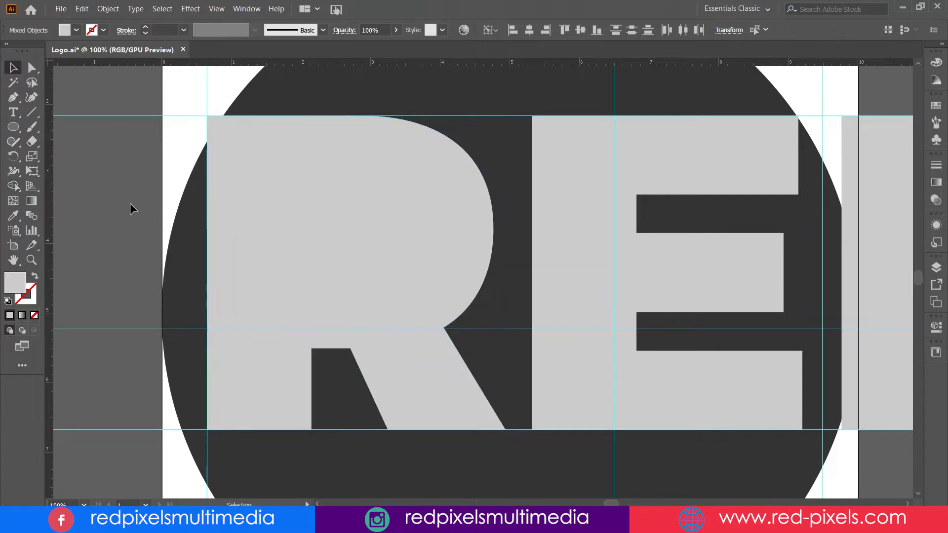
double_click(25, 286)
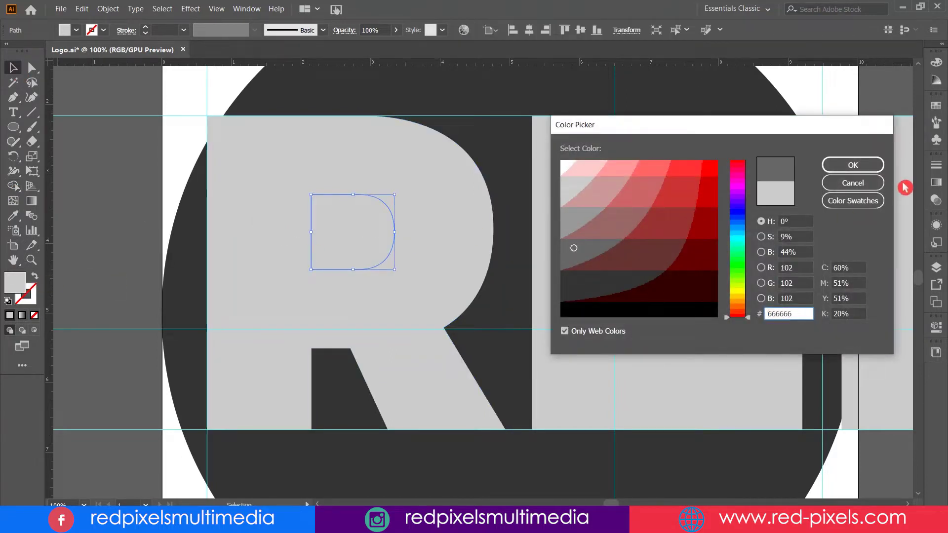
click(852, 165)
click(205, 237)
scroll(206, 237, down, 1)
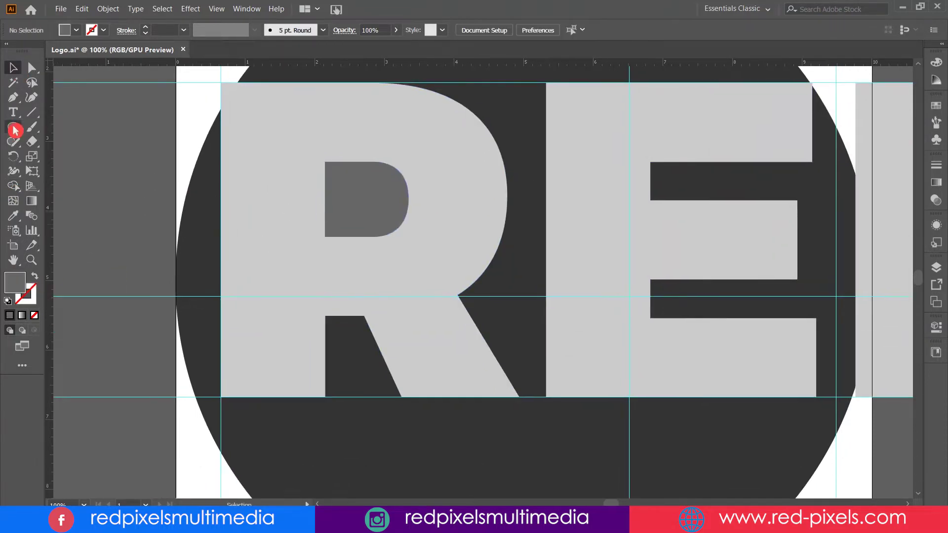
Step: Close the R's lower opening with a rectangle merged into the R, recoloured to the E's light grey
drag(15, 131, 49, 124)
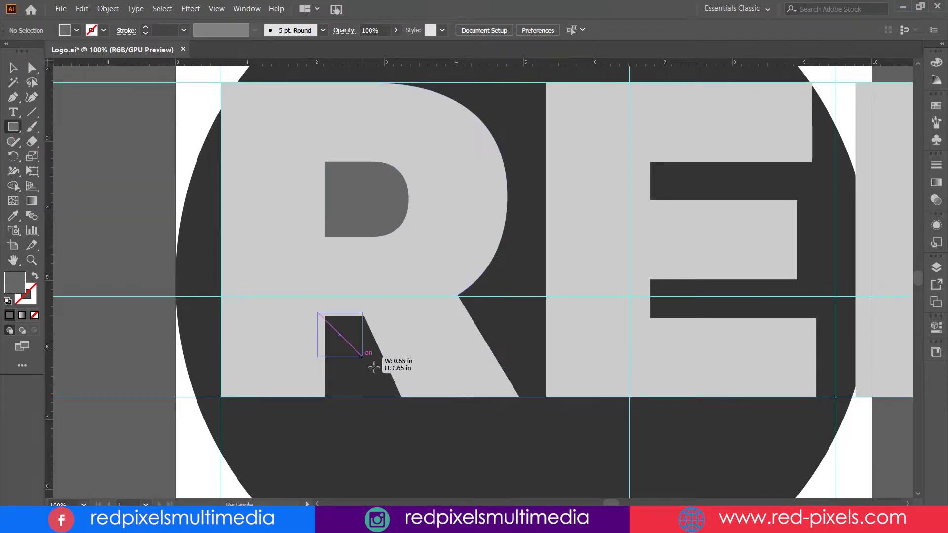
drag(422, 395, 422, 396)
key(v)
shift+click(451, 364)
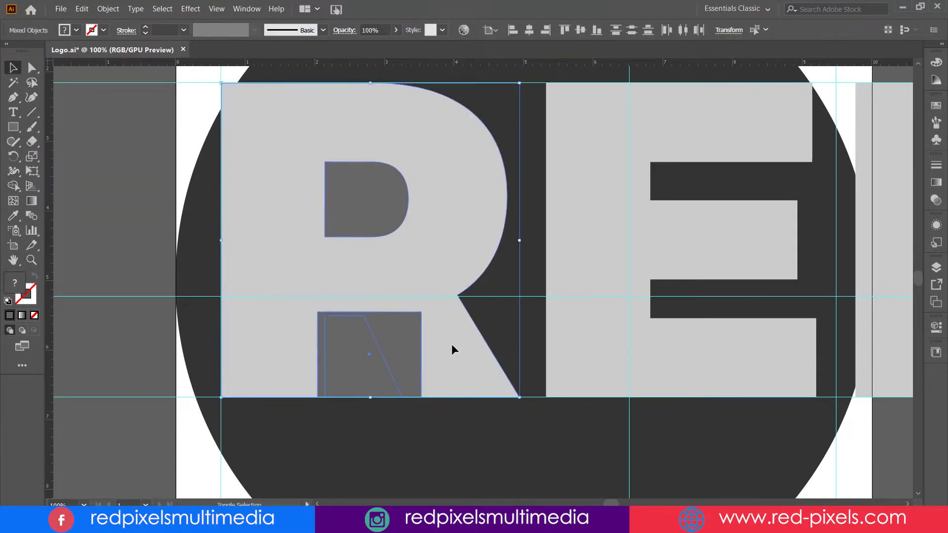
click(14, 186)
drag(289, 324, 374, 355)
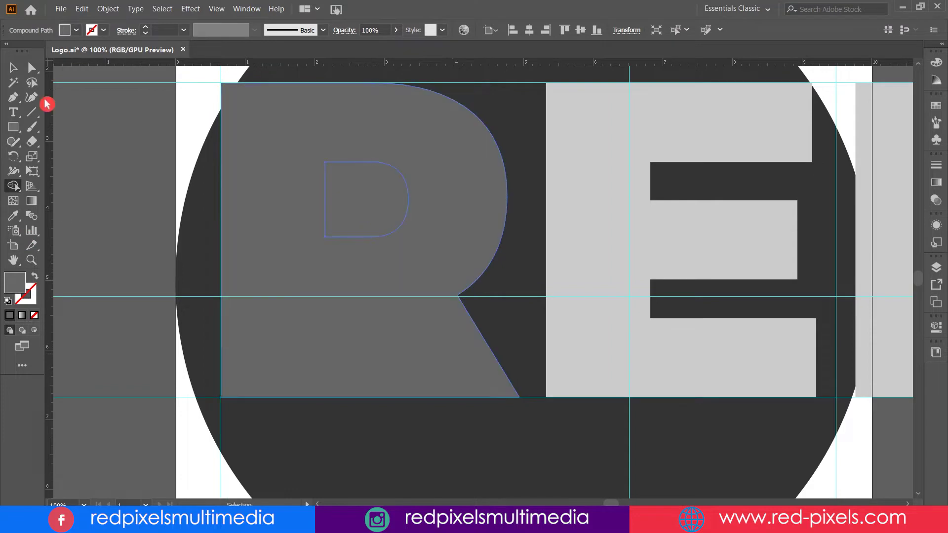
click(20, 75)
click(14, 215)
click(617, 226)
click(13, 67)
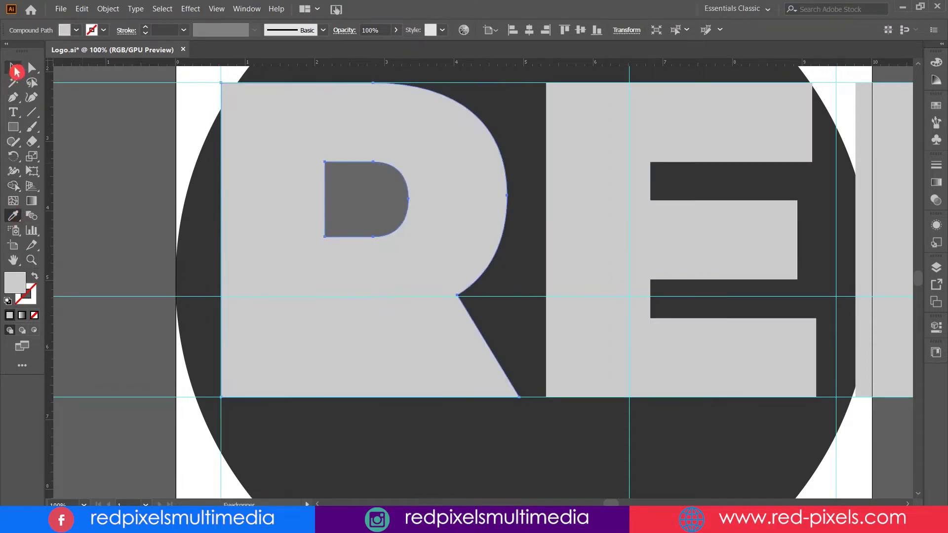
Step: Move the E 1.32 in left, tucked against the R
key(ctrl+shift+a)
drag(332, 197, 191, 213)
mouse_move(586, 262)
mouse_down()
mouse_move(482, 262)
mouse_move(494, 282)
mouse_up()
click(482, 262)
Step: Fill the E mid grey #999999 and send it backward twice, behind the R
double_click(15, 282)
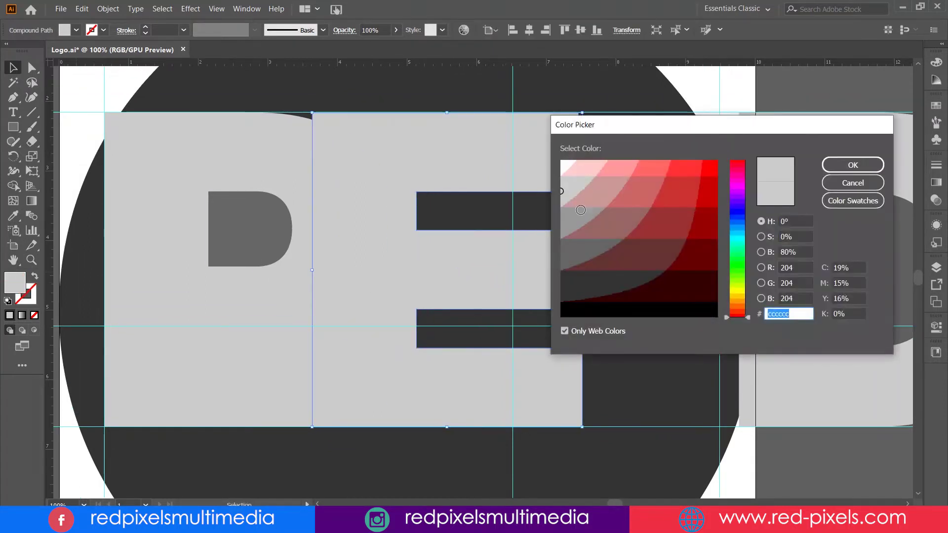
click(852, 165)
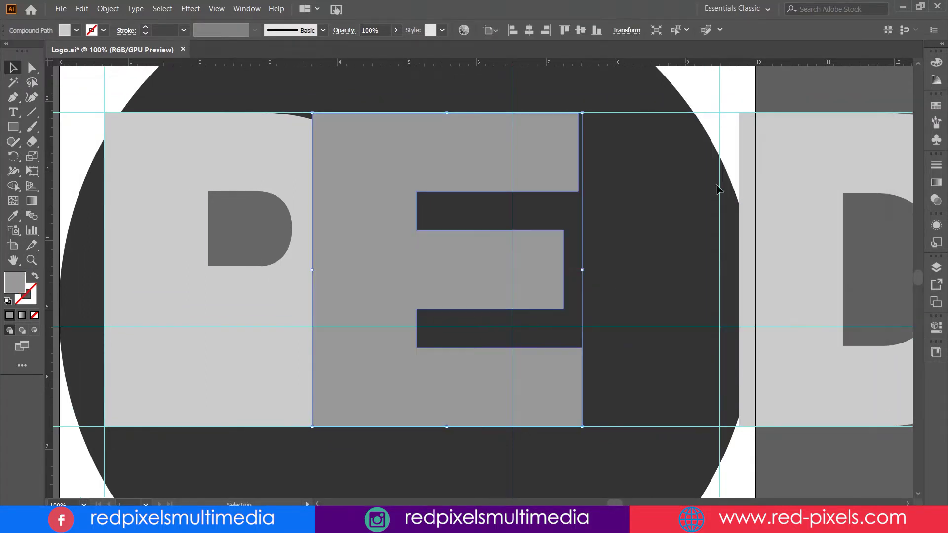
right_click(390, 223)
click(577, 360)
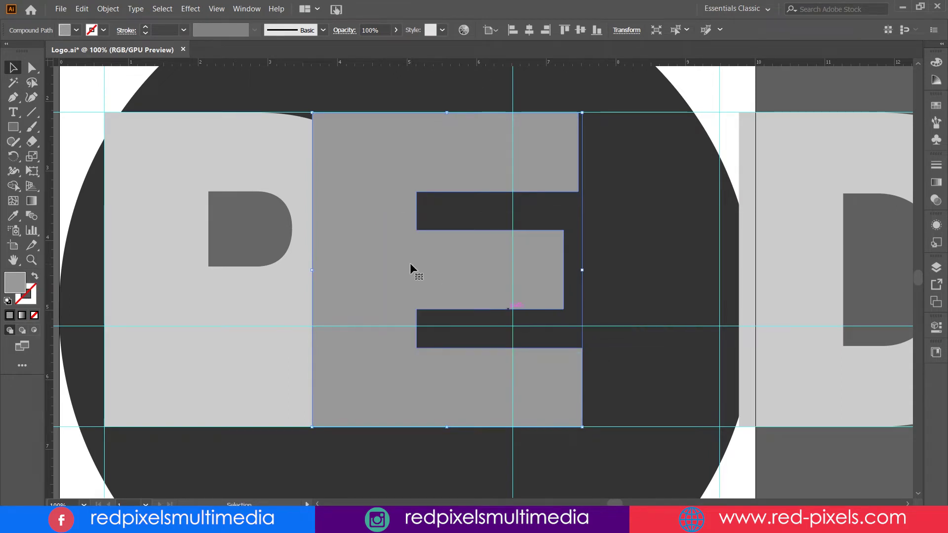
right_click(414, 270)
click(602, 406)
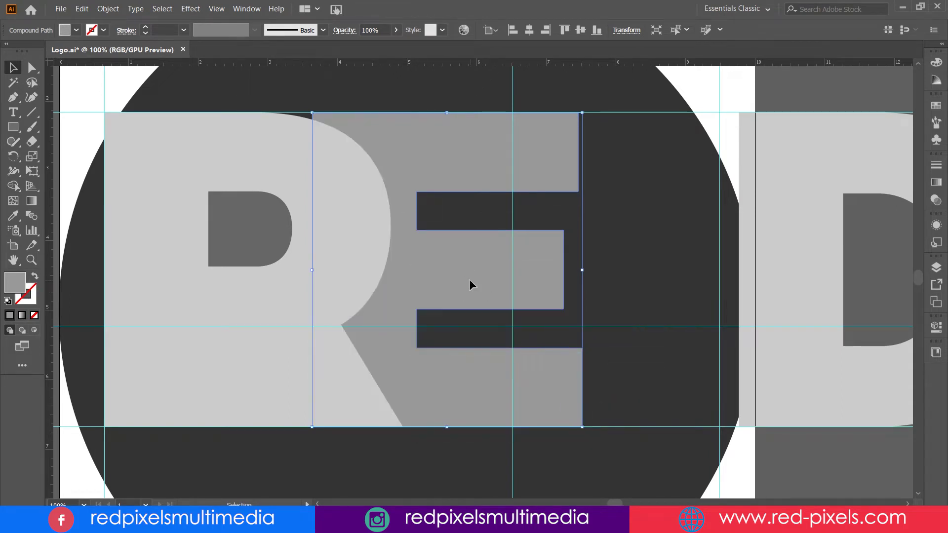
Step: Scale the RED letters down to fit the circle and move the D 2.79 in left
drag(507, 168, 434, 148)
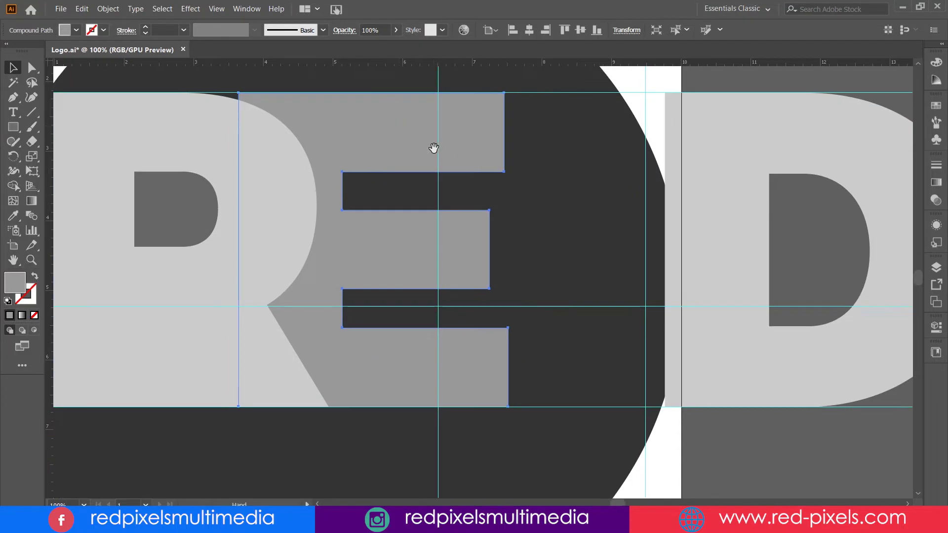
scroll(434, 148, down, 2)
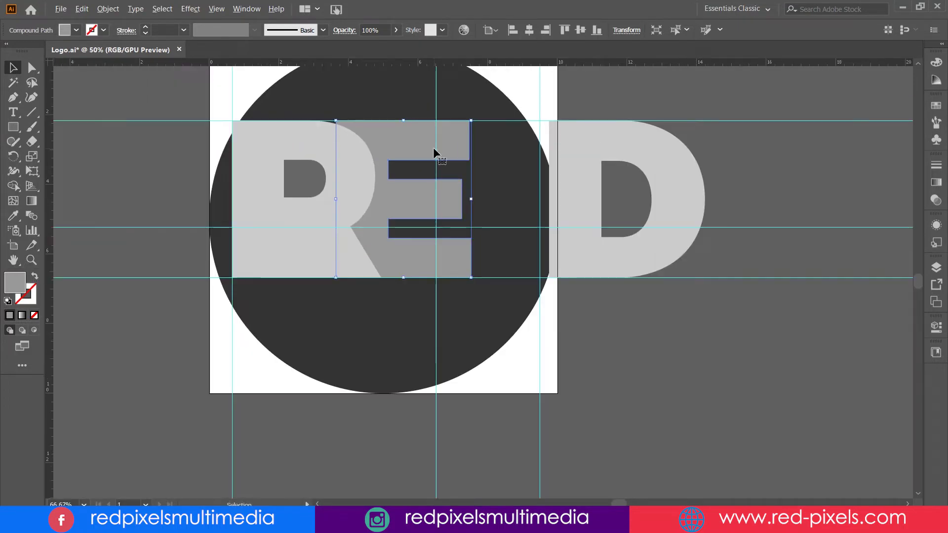
click(266, 141)
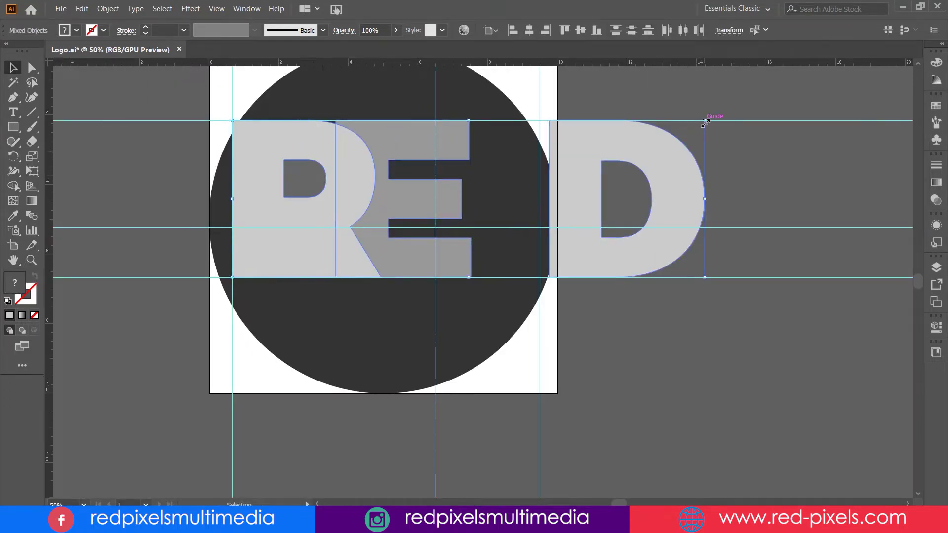
drag(705, 121, 668, 148)
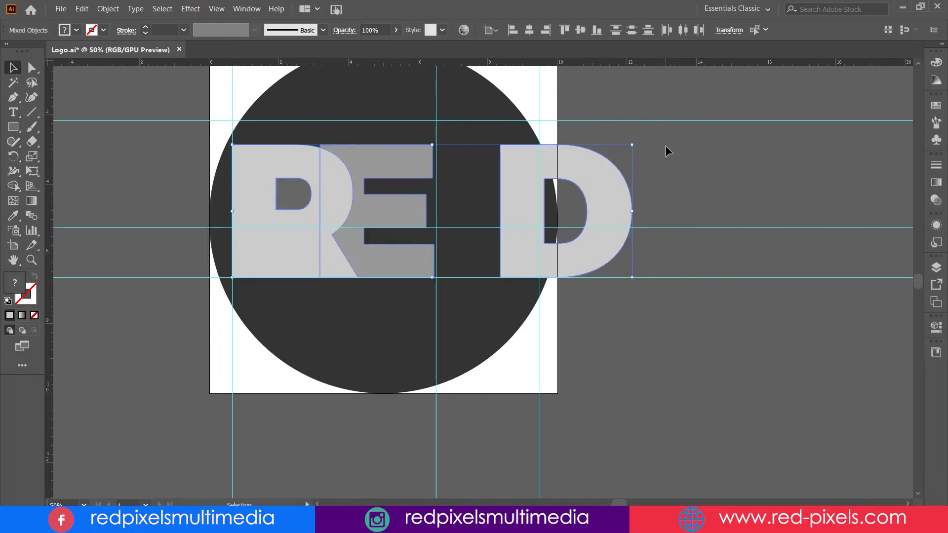
mouse_move(611, 184)
mouse_down()
mouse_move(514, 183)
mouse_move(663, 176)
mouse_up()
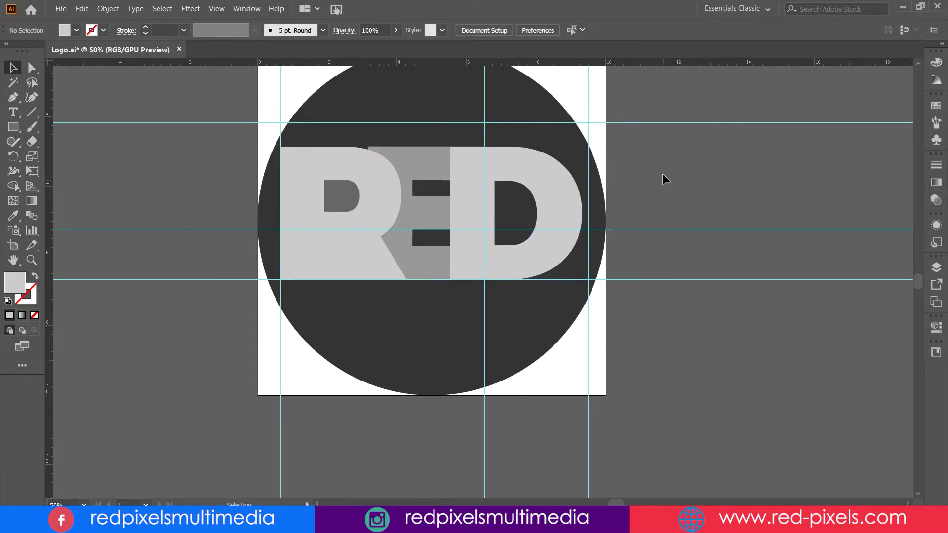
Step: Split out the D's counter with Shape Builder and give it the R counter's dark grey fill
scroll(381, 169, up, 1)
scroll(494, 163, right, 1)
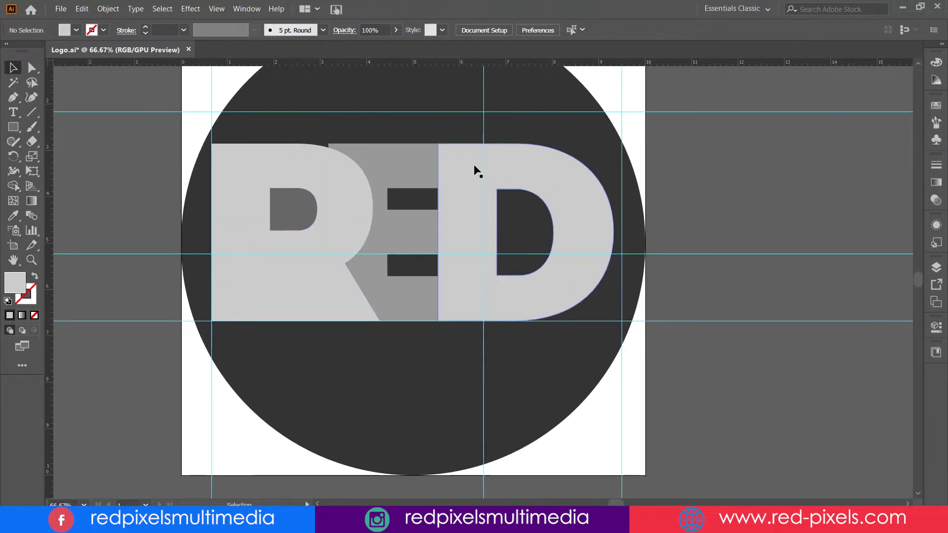
scroll(474, 171, up, 1)
scroll(474, 171, right, 1)
click(14, 186)
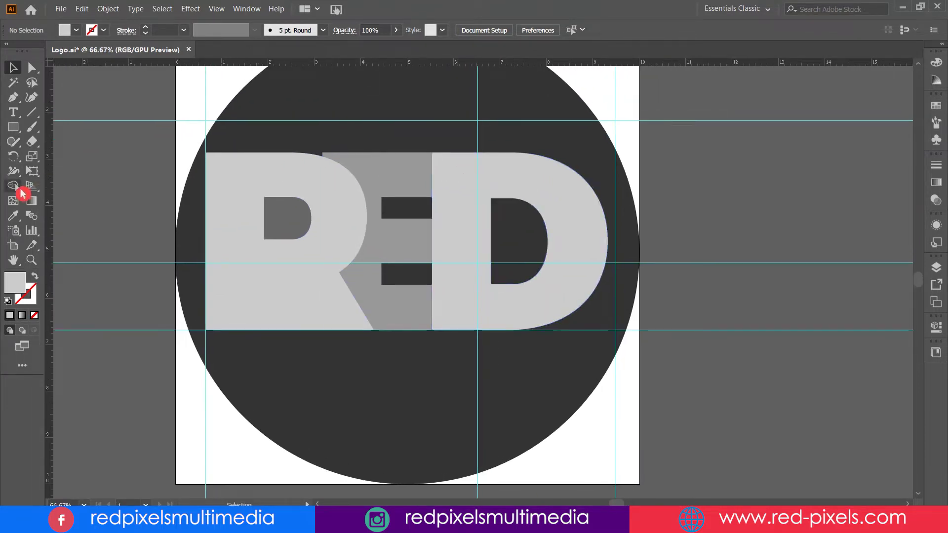
ctrl+click(522, 191)
click(512, 222)
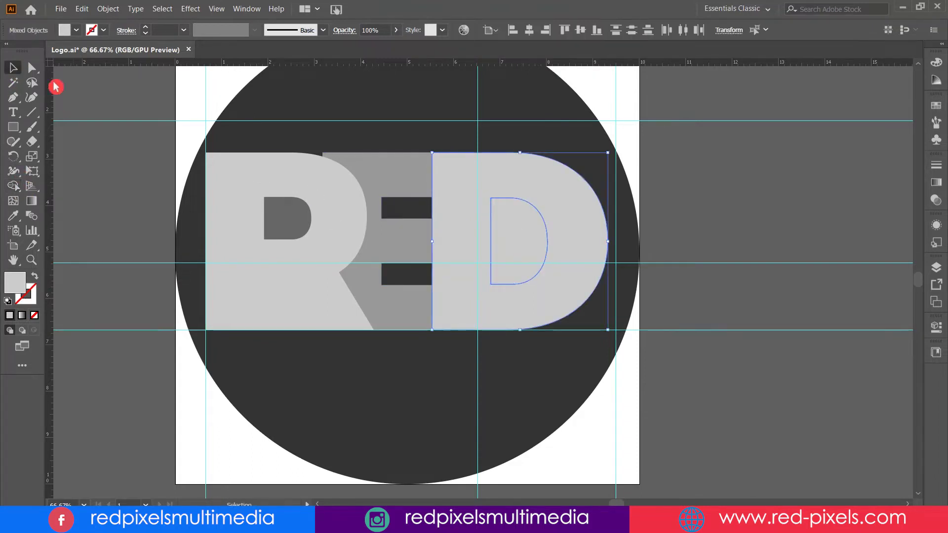
key(v)
click(524, 234)
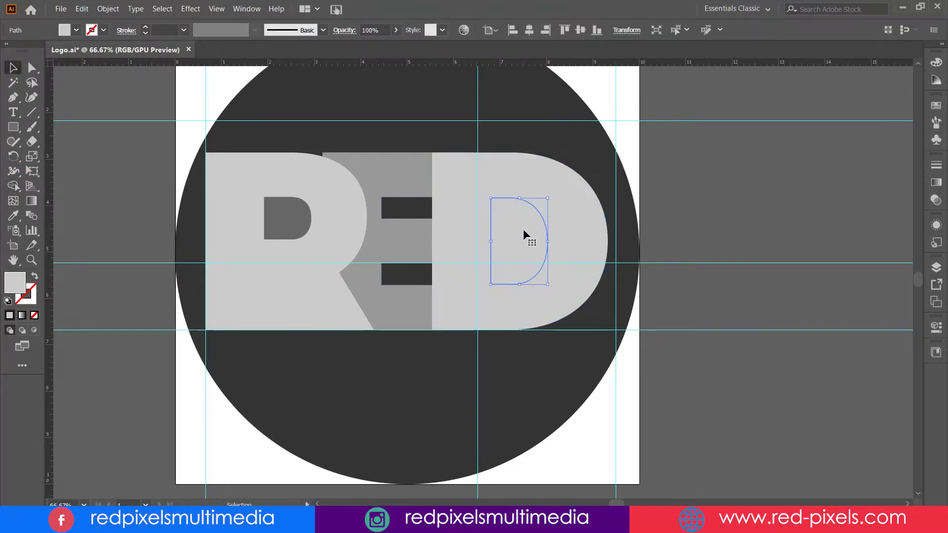
key(i)
click(281, 225)
key(v)
click(742, 190)
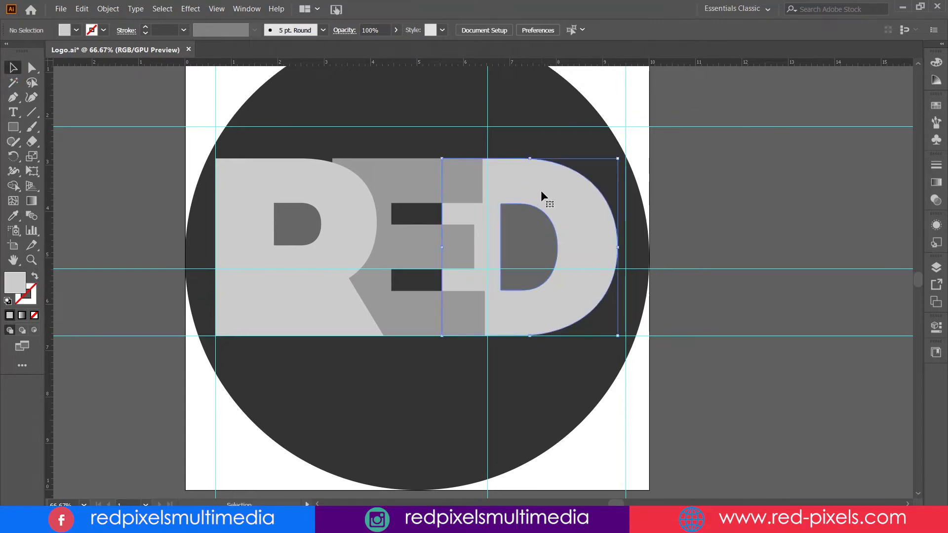
Step: Extend the D's left edge 1.26 in leftward by dragging its left anchors
key(a)
click(705, 237)
click(543, 226)
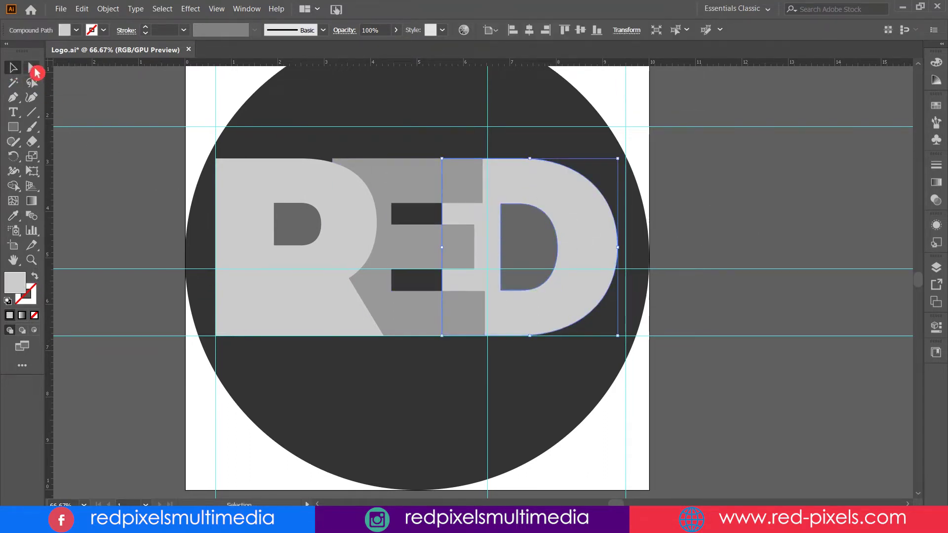
click(35, 70)
click(442, 158)
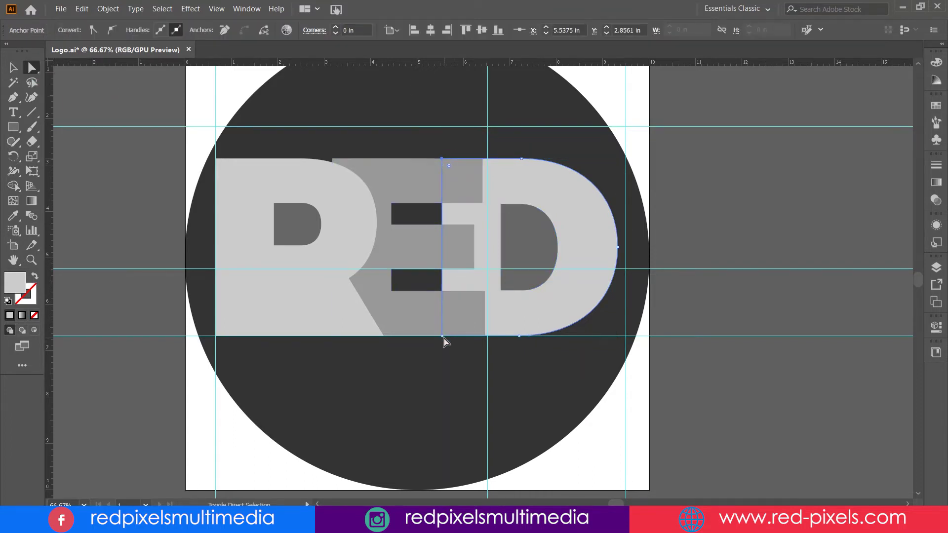
shift+click(441, 336)
drag(441, 336, 383, 337)
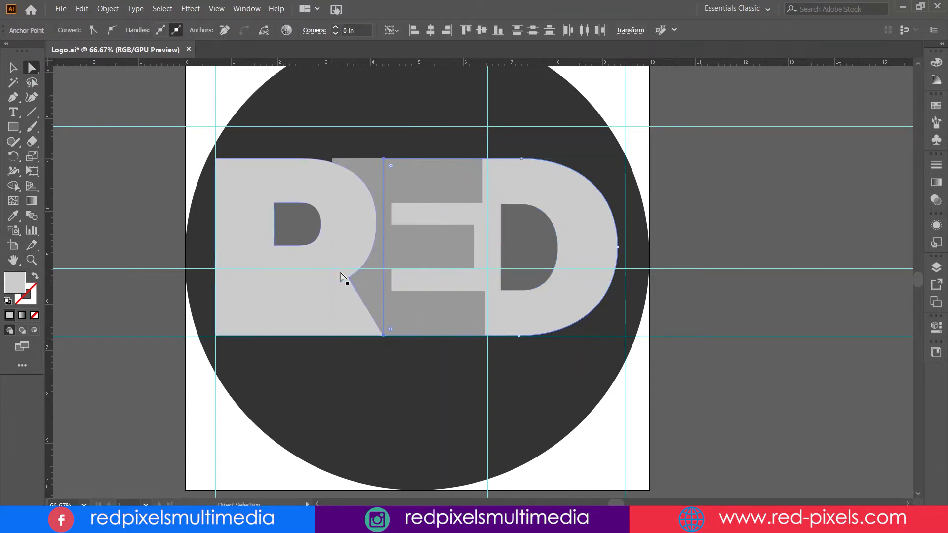
key(v)
click(730, 194)
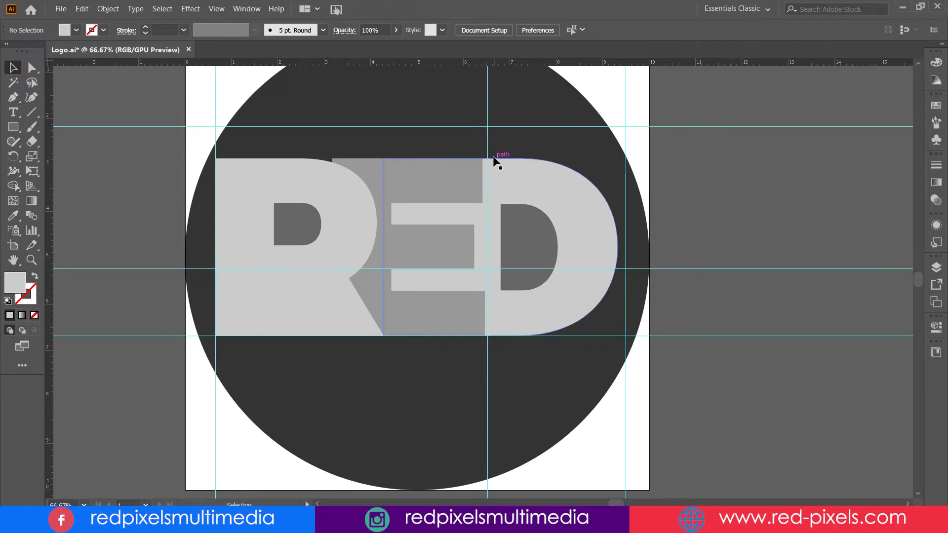
Step: Slant the E's left edge beside the R's leg and shift the E and D 0.12 in right
click(379, 173)
key(a)
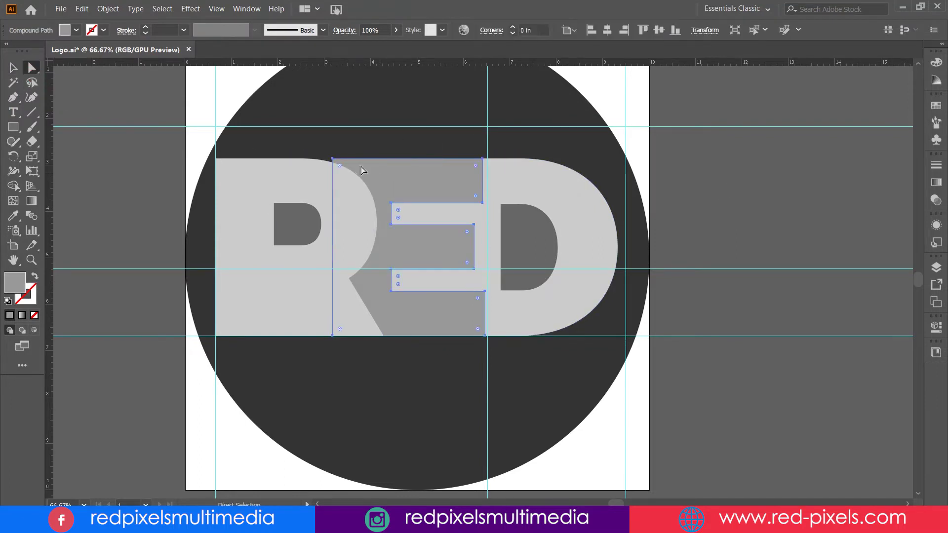
drag(333, 159, 302, 158)
click(709, 165)
key(v)
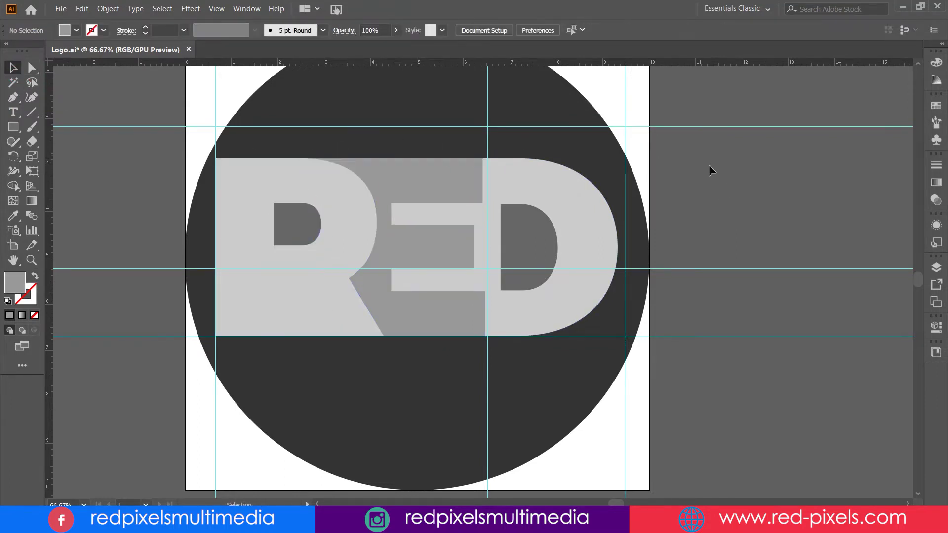
click(584, 230)
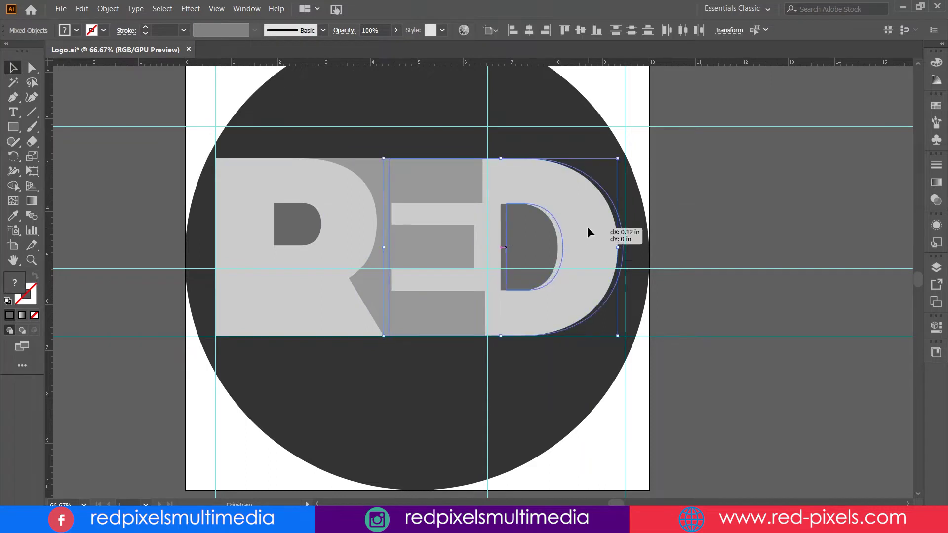
Step: Draw a small rectangle under the R's counter
click(324, 270)
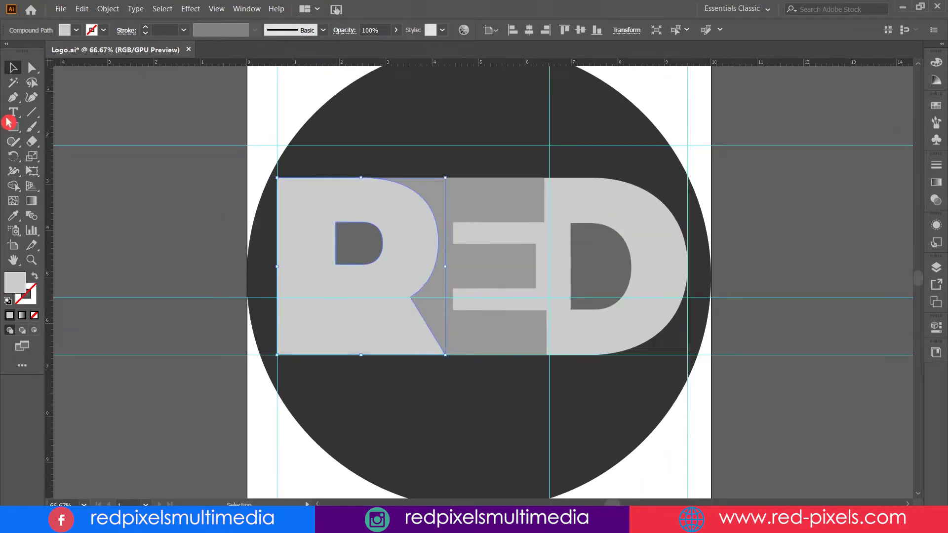
key(m)
drag(335, 300, 373, 355)
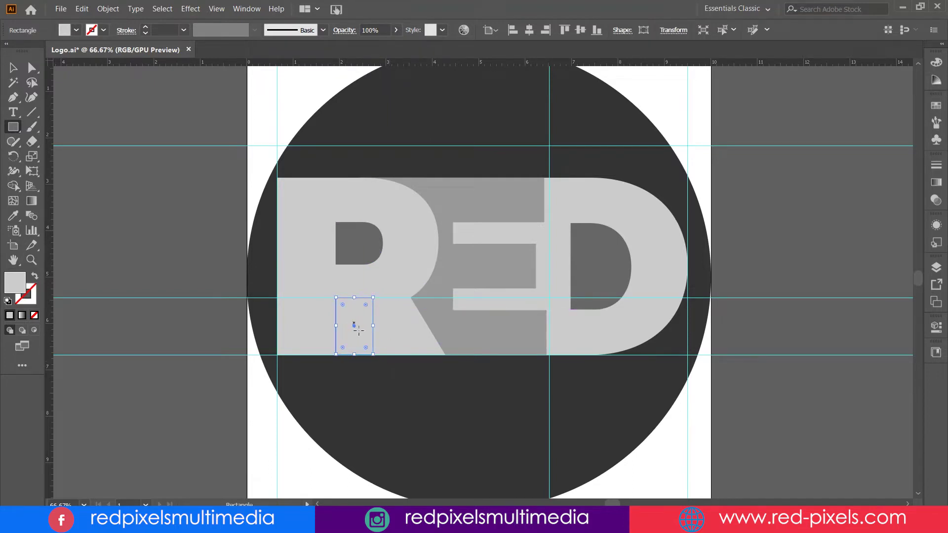
Step: Nudge the rectangle's right corners to make a slanted wedge and fill it with the counter's dark grey
key(a)
click(373, 354)
key(shift+Right)
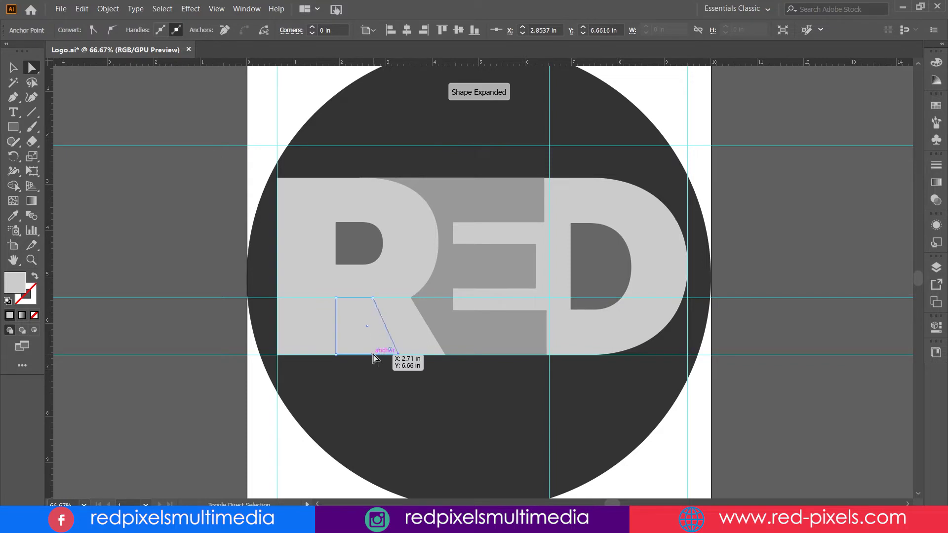
shift+click(372, 298)
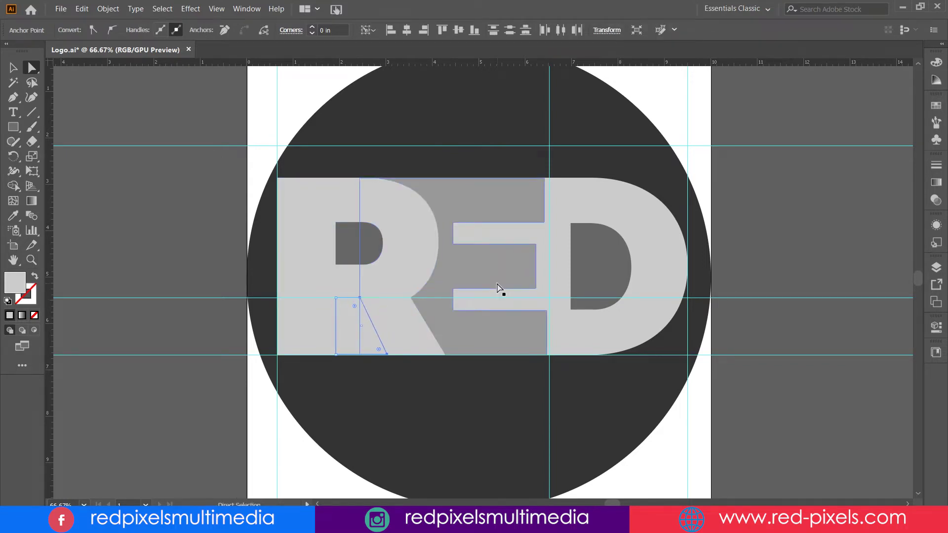
key(i)
click(375, 248)
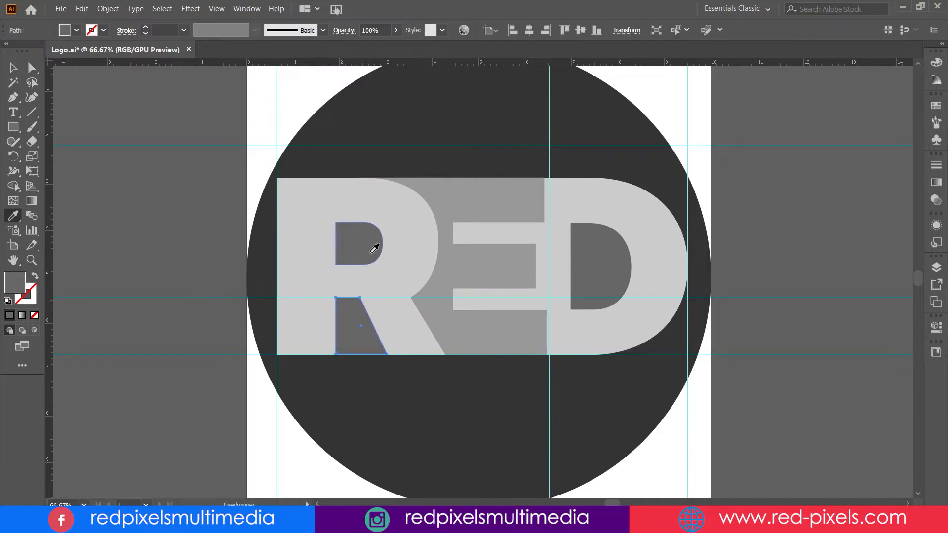
click(20, 68)
click(117, 95)
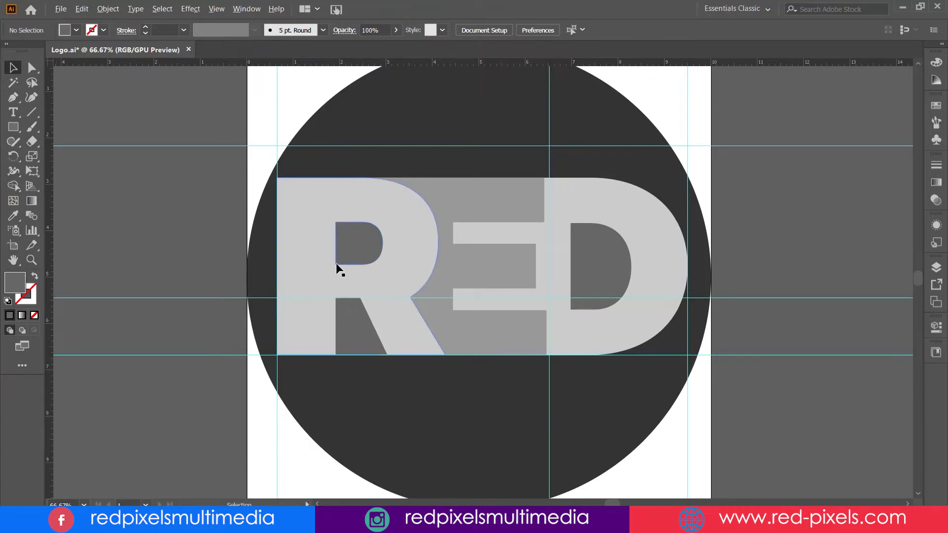
Step: Line the R up with the dark wedge and nudge the baseline guide into place
scroll(341, 272, up, 5)
scroll(362, 242, down, 3)
click(363, 243)
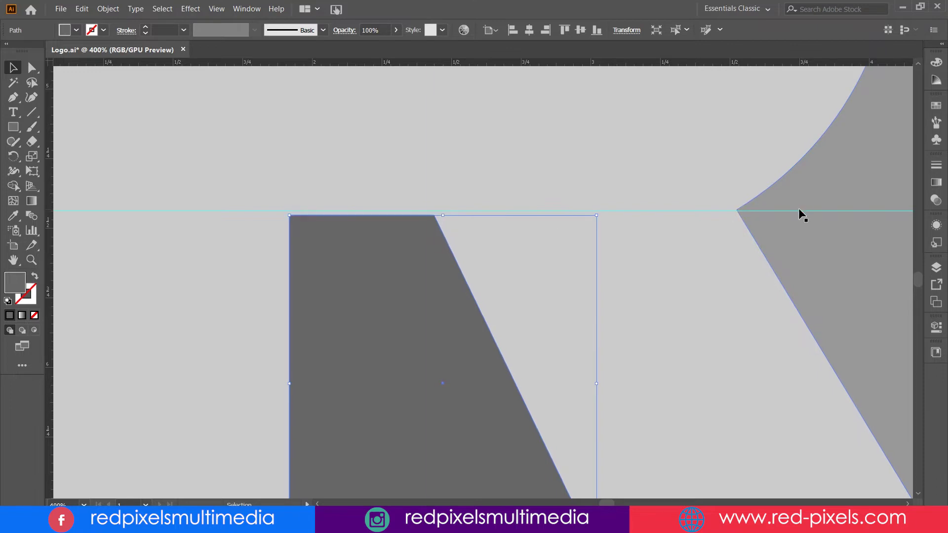
drag(804, 210, 807, 215)
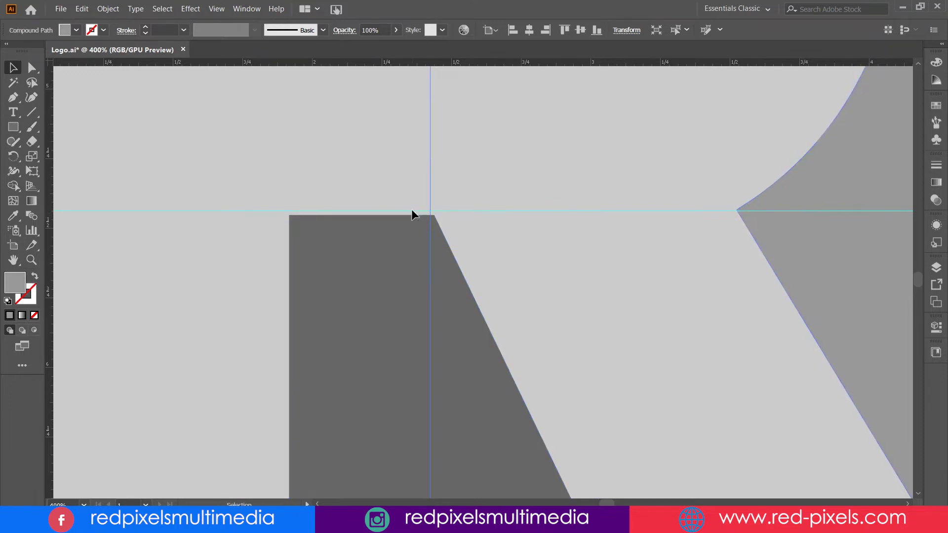
scroll(411, 209, down, 3)
scroll(367, 227, down, 3)
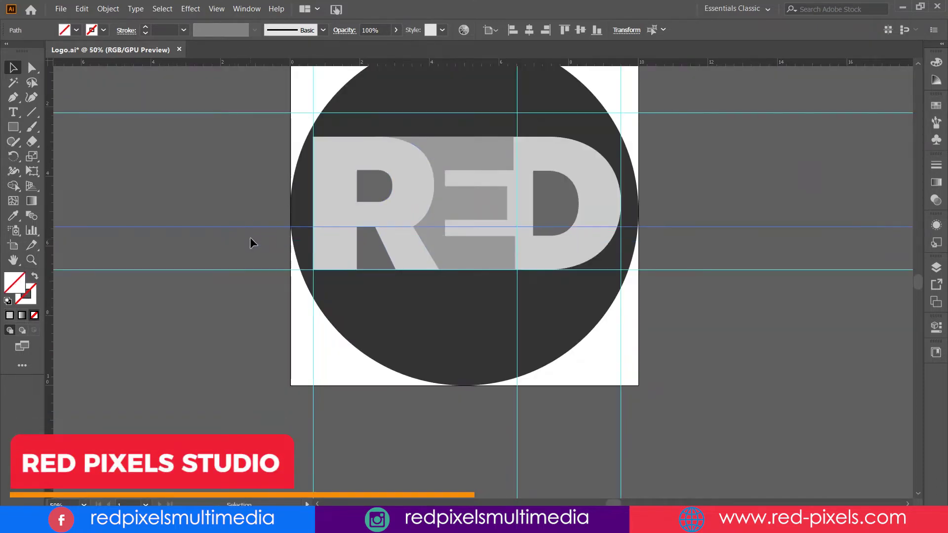
drag(250, 227, 250, 228)
scroll(360, 262, up, 5)
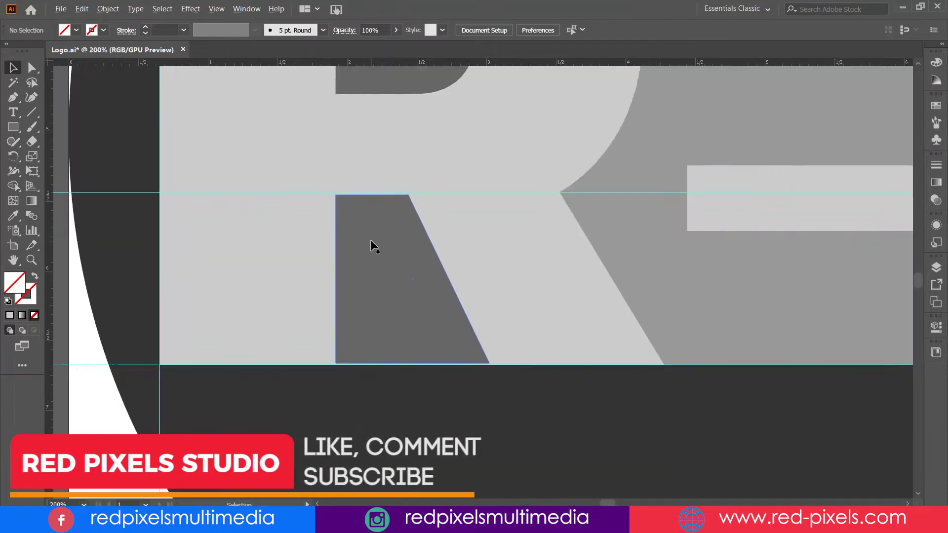
scroll(370, 242, up, 2)
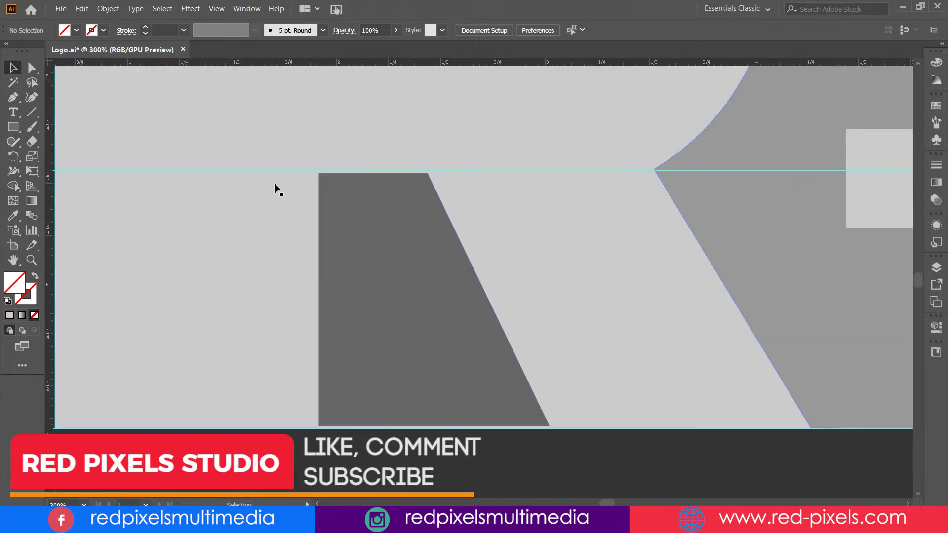
click(244, 194)
scroll(244, 194, left, 3)
drag(69, 198, 74, 200)
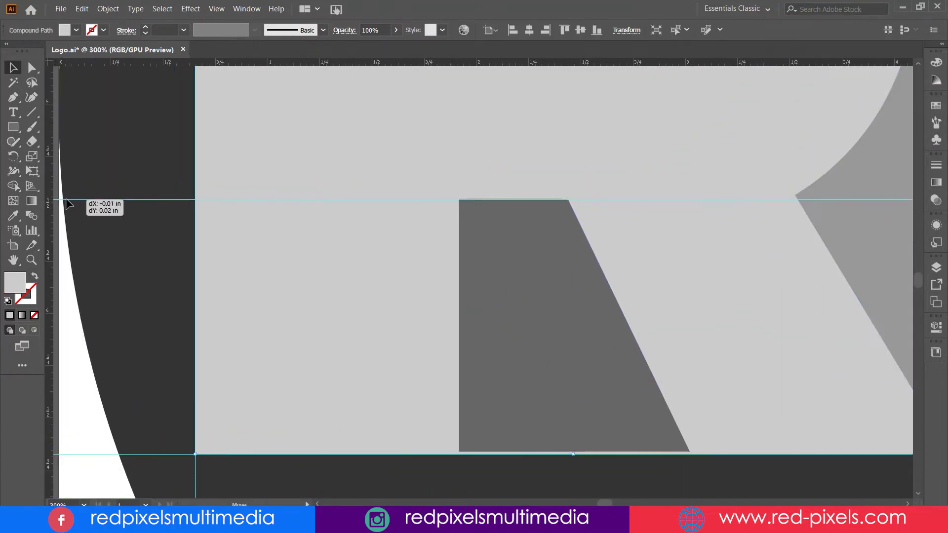
Step: Stretch the R's dark leg piece down to the baseline guide and view the whole logo
key(ctrl+minus)
key(ctrl+minus)
key(ctrl+minus)
scroll(249, 225, up, 4)
click(396, 324)
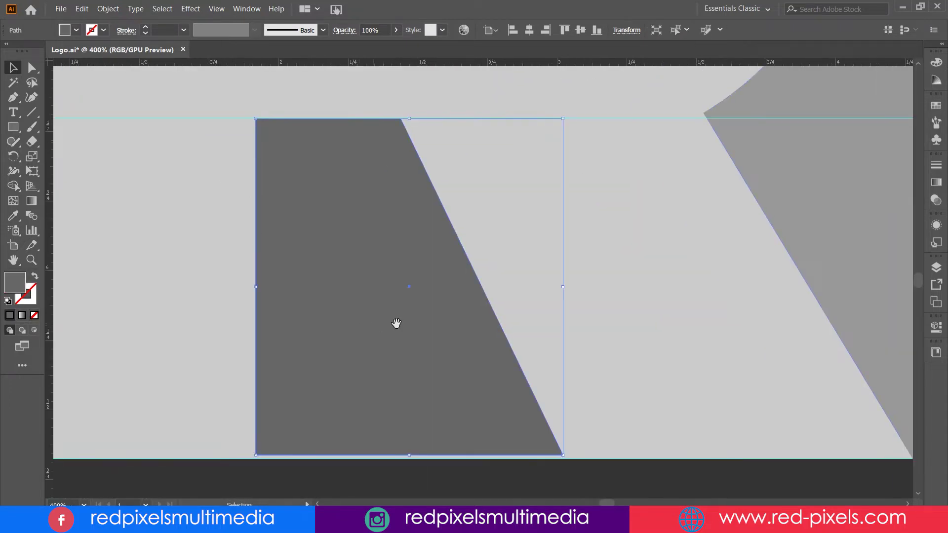
scroll(396, 346, down, 2)
drag(396, 375, 396, 375)
key(ctrl+shift+a)
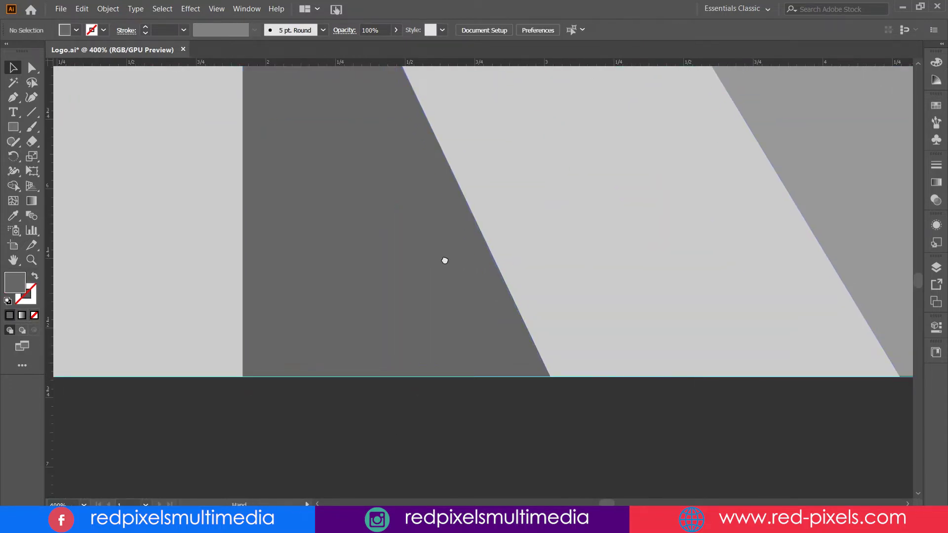
scroll(370, 211, down, 3)
scroll(369, 212, down, 3)
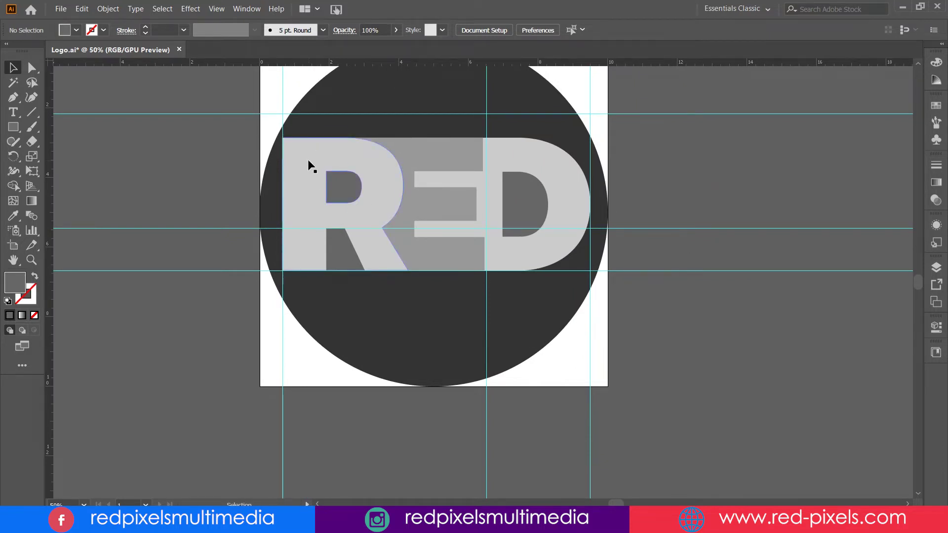
Step: Draw a diagonal line across the D's lower-right corner and split the D along it
click(487, 237)
click(36, 116)
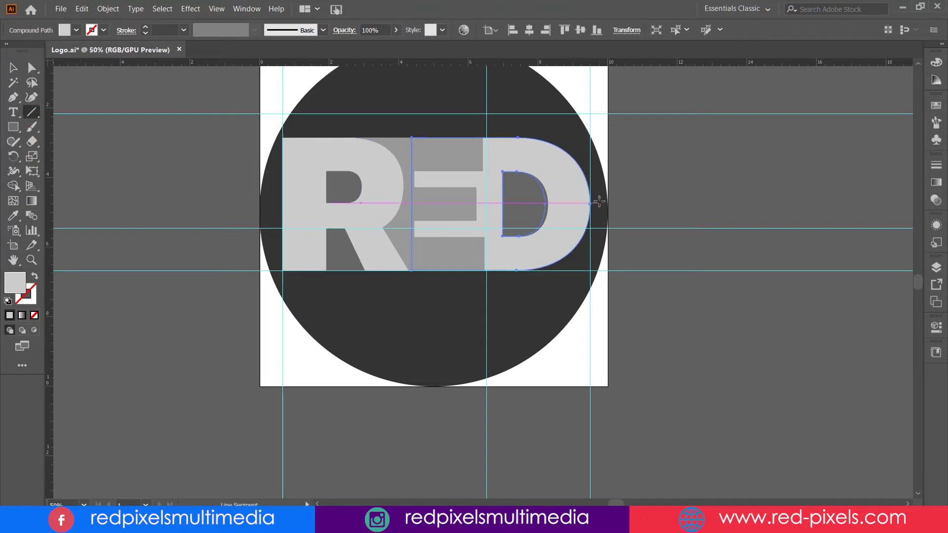
drag(599, 202, 496, 286)
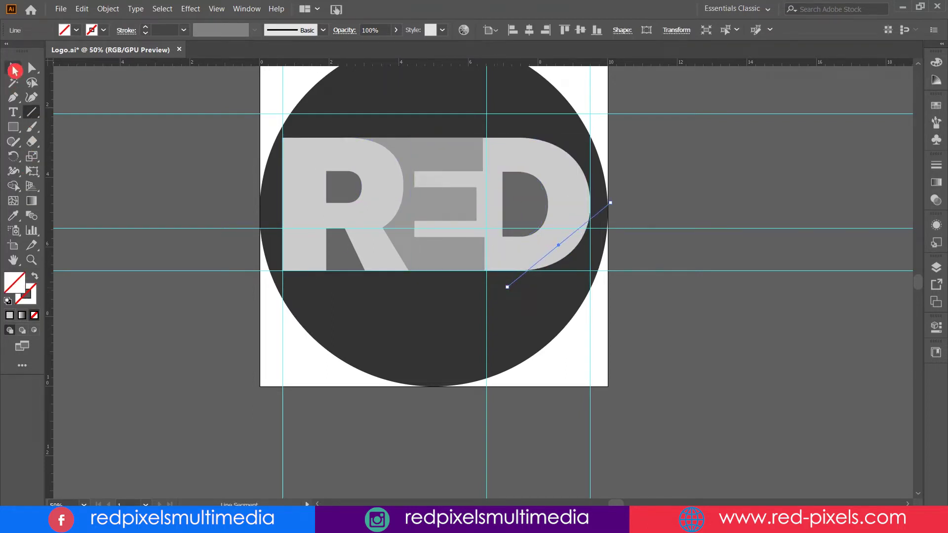
click(14, 71)
shift+click(570, 182)
click(13, 186)
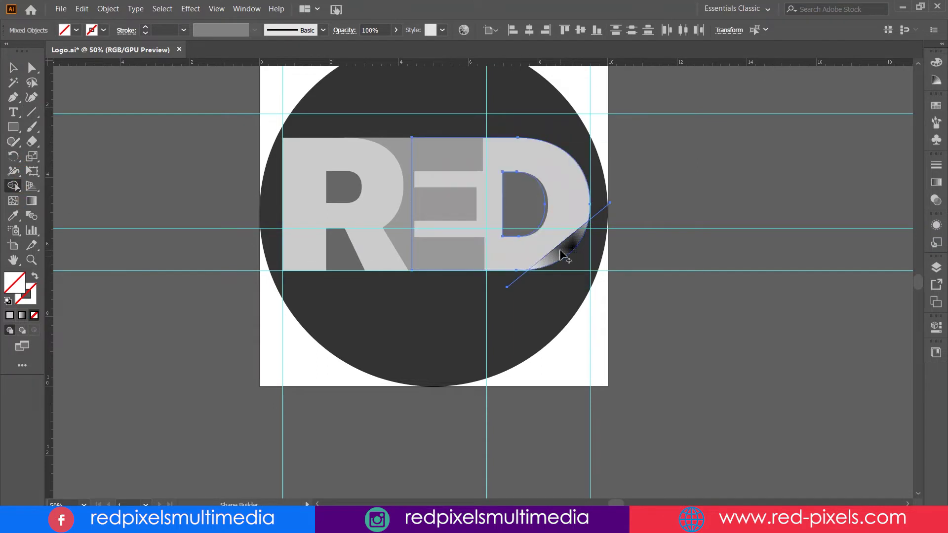
alt+click(562, 254)
Step: Remove the corner piece, delete the leftover line, and fill the cut-off triangle grey
click(13, 68)
click(614, 169)
click(607, 210)
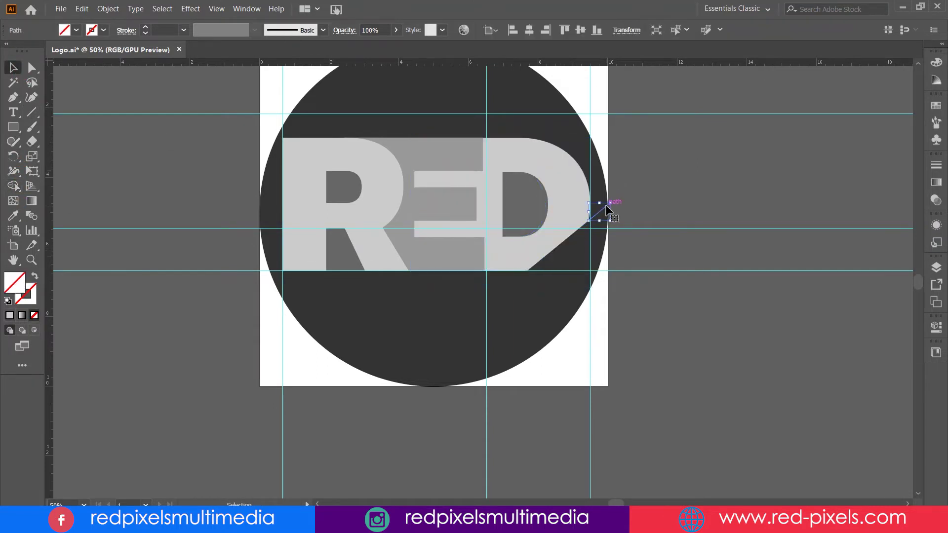
key(Delete)
click(571, 254)
key(i)
click(537, 186)
Step: Reflect the grey triangle piece horizontally with preview on
key(v)
drag(576, 238, 412, 257)
right_click(412, 257)
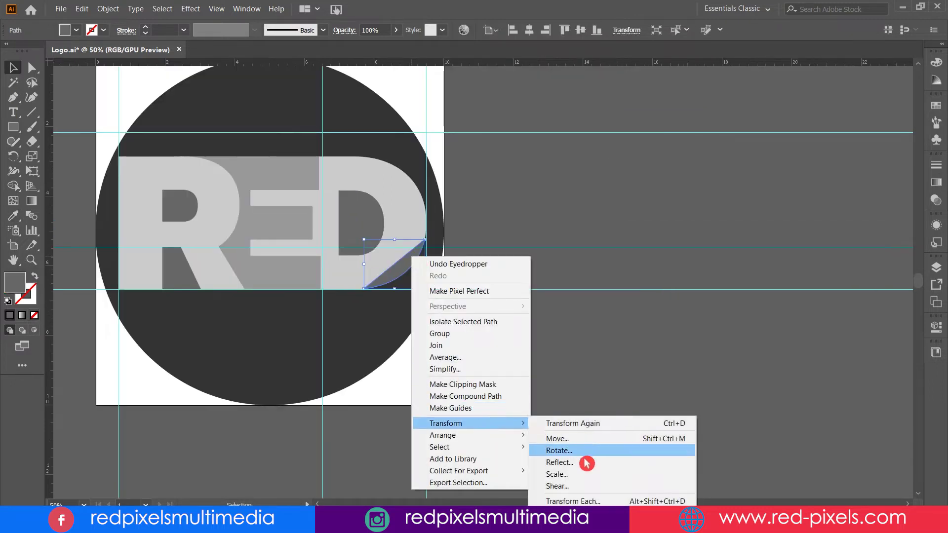
click(560, 463)
click(735, 166)
click(738, 281)
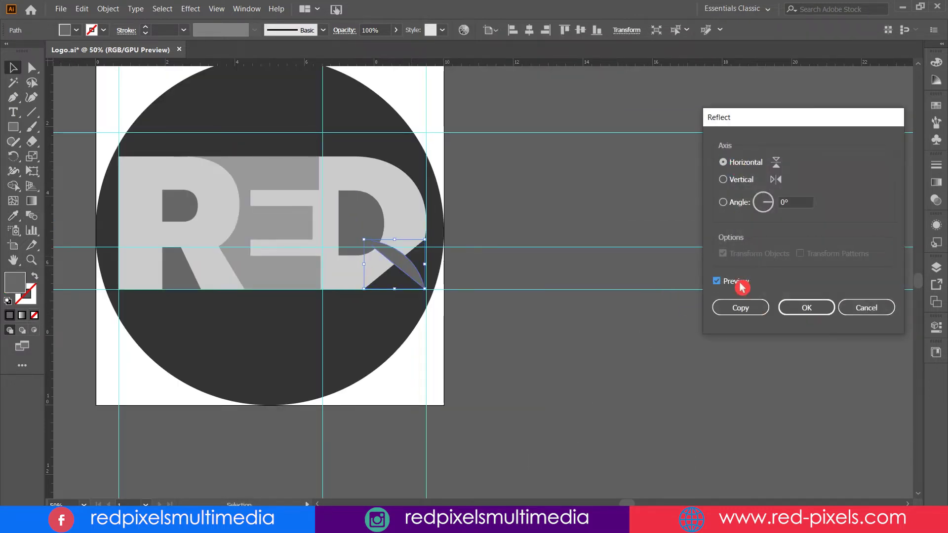
click(806, 308)
Step: Reflect the triangle vertically too so it reads as a peeled flap, then deselect
right_click(415, 272)
click(569, 468)
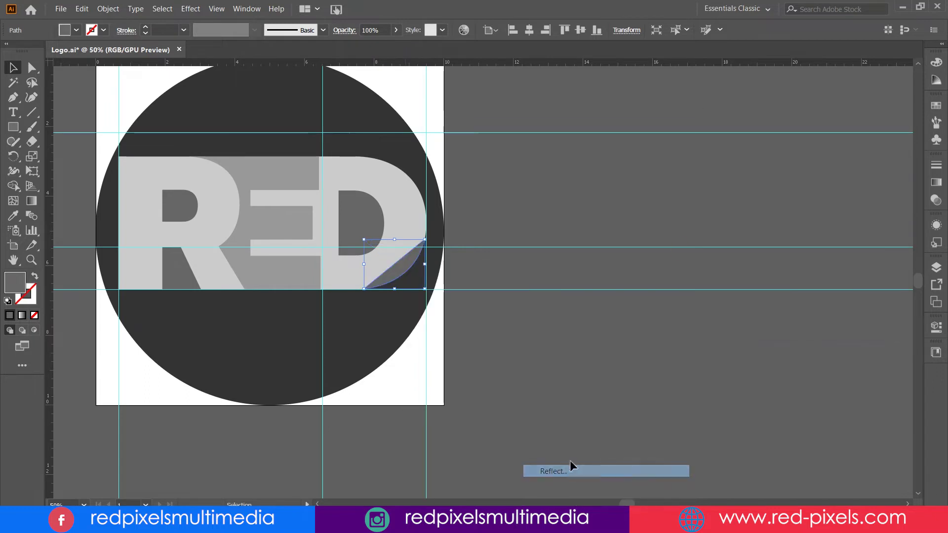
click(738, 180)
click(812, 312)
scroll(387, 281, up, 2)
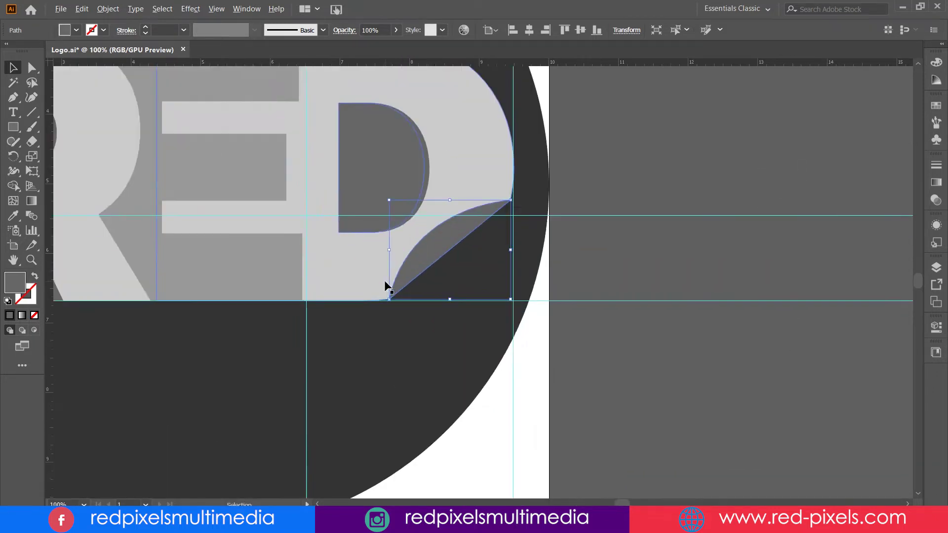
scroll(386, 281, up, 1)
scroll(387, 281, up, 1)
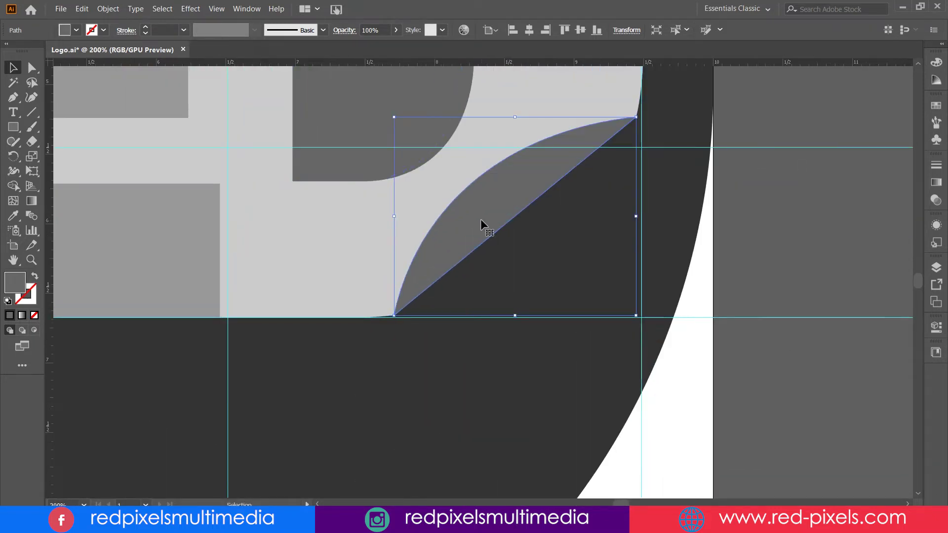
key(ctrl+shift+a)
scroll(608, 307, down, 3)
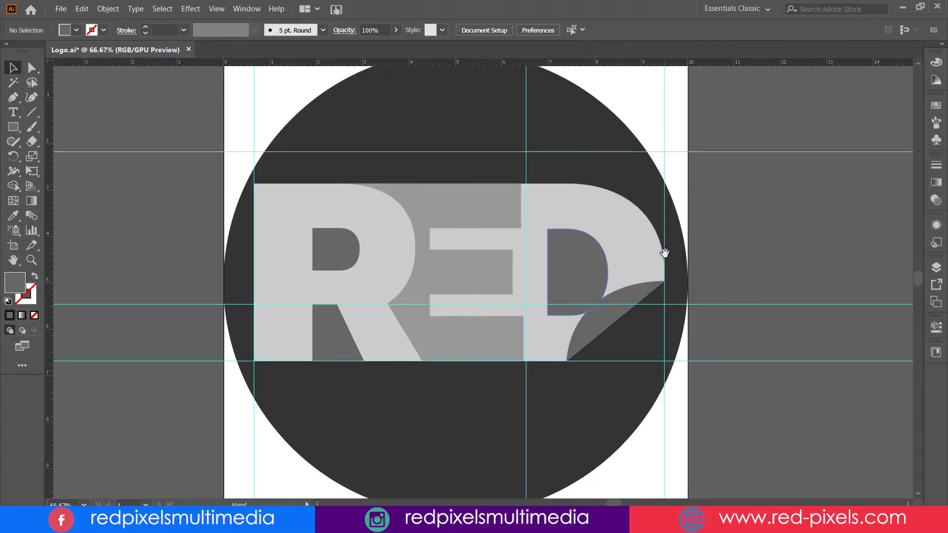
scroll(652, 245, down, 1)
Step: Drag the R's top-left corner widget to round it into a large curve
scroll(543, 207, down, 1)
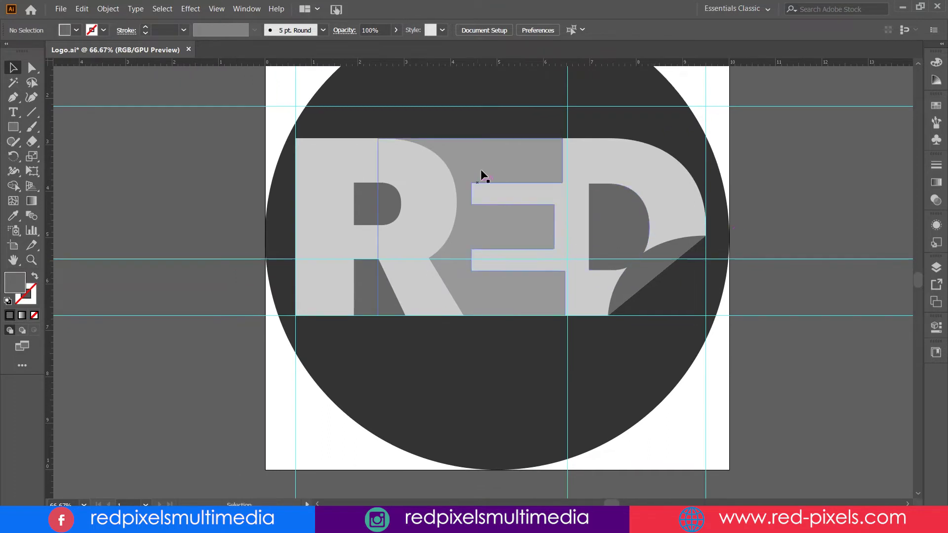
scroll(395, 163, up, 1)
key(a)
click(214, 141)
drag(213, 142, 398, 329)
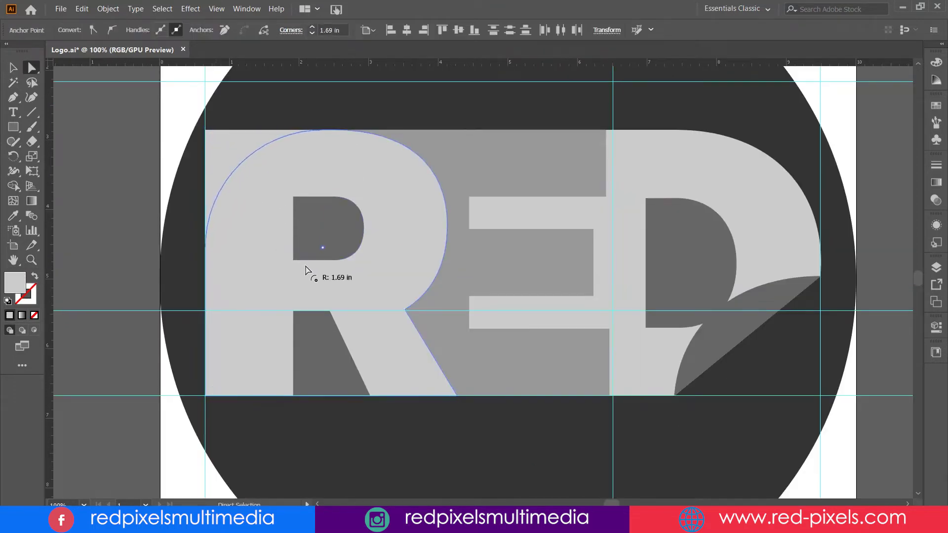
Step: Shift the E slightly right and move its cutout's left edge inward
key(v)
key(ctrl+shift+a)
scroll(619, 246, down, 2)
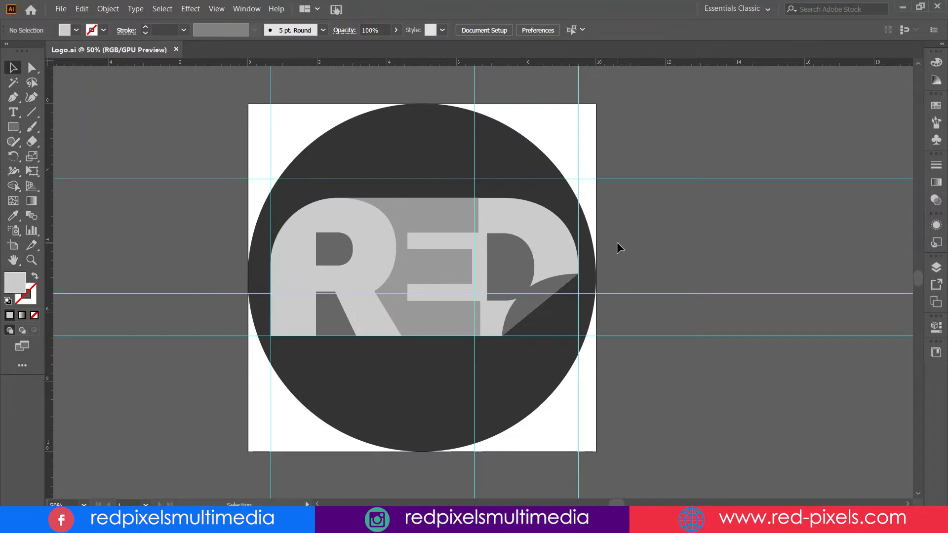
click(431, 222)
drag(469, 269, 466, 268)
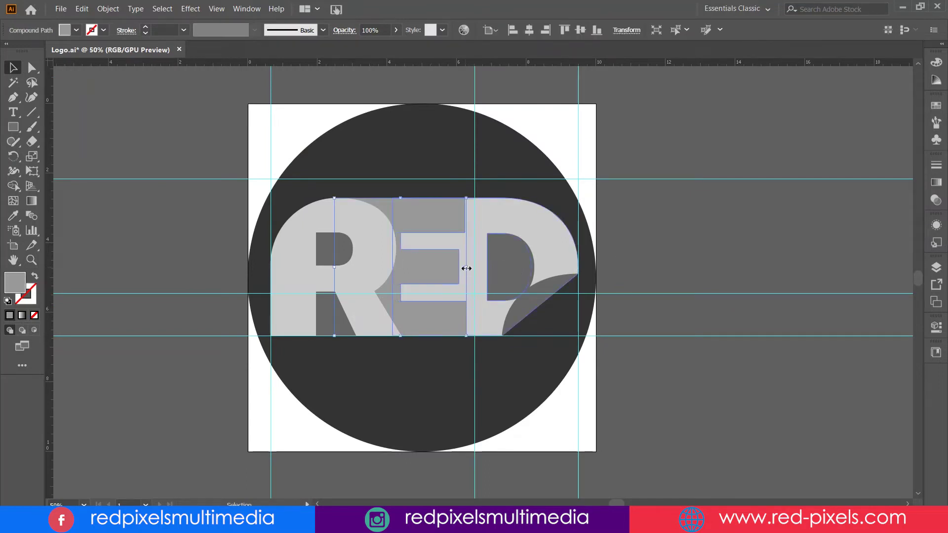
drag(423, 222, 429, 222)
key(a)
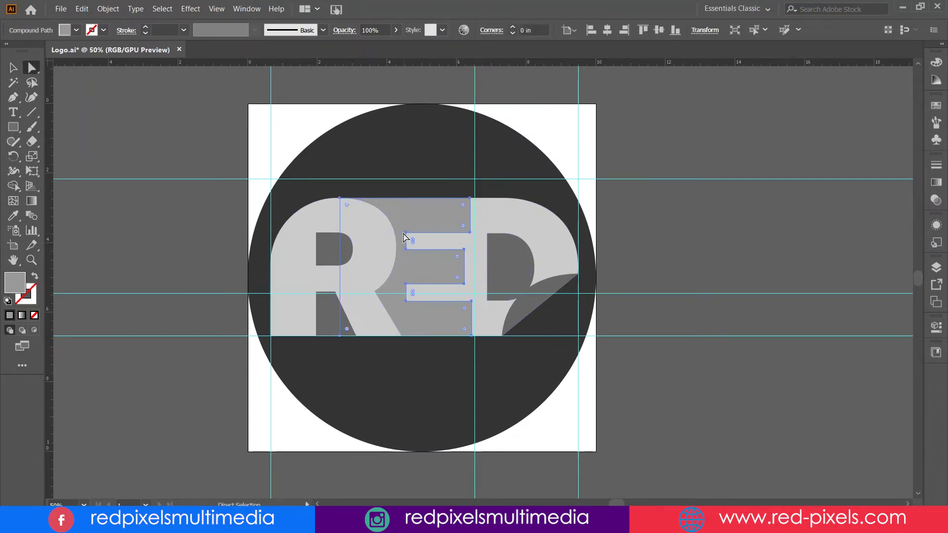
click(405, 233)
shift+click(406, 284)
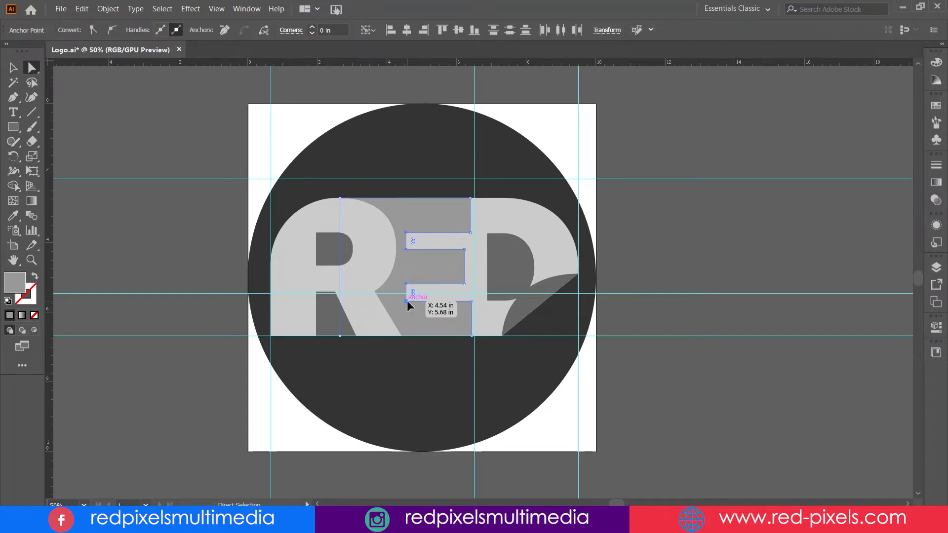
drag(407, 302, 422, 303)
click(17, 70)
drag(424, 220, 413, 220)
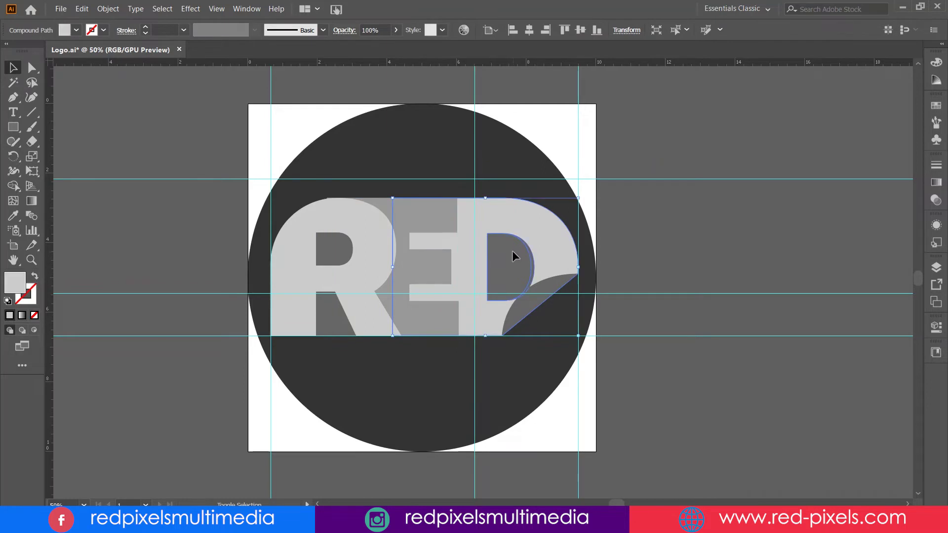
Step: Slide the D and its flap toward the E, then enlarge the whole RED lettering
shift+click(544, 256)
drag(544, 256, 517, 241)
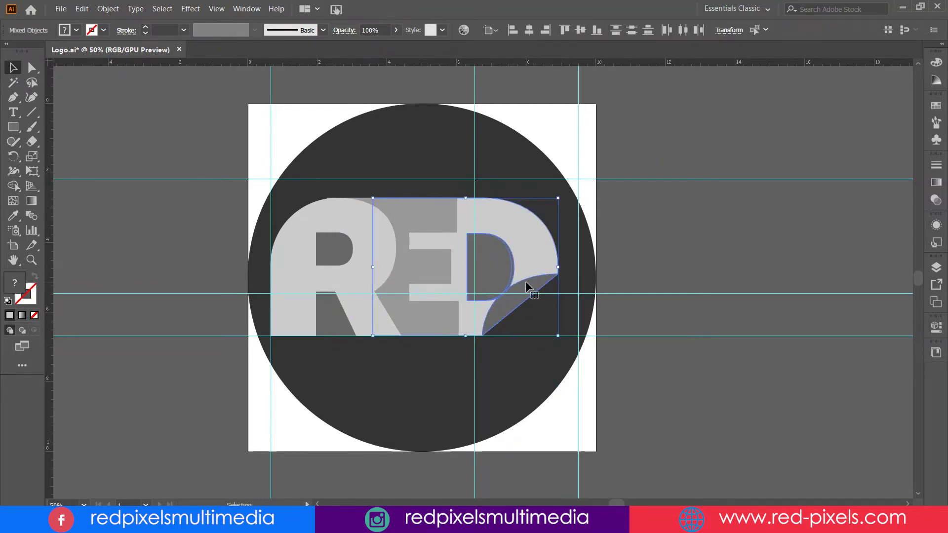
shift+click(358, 218)
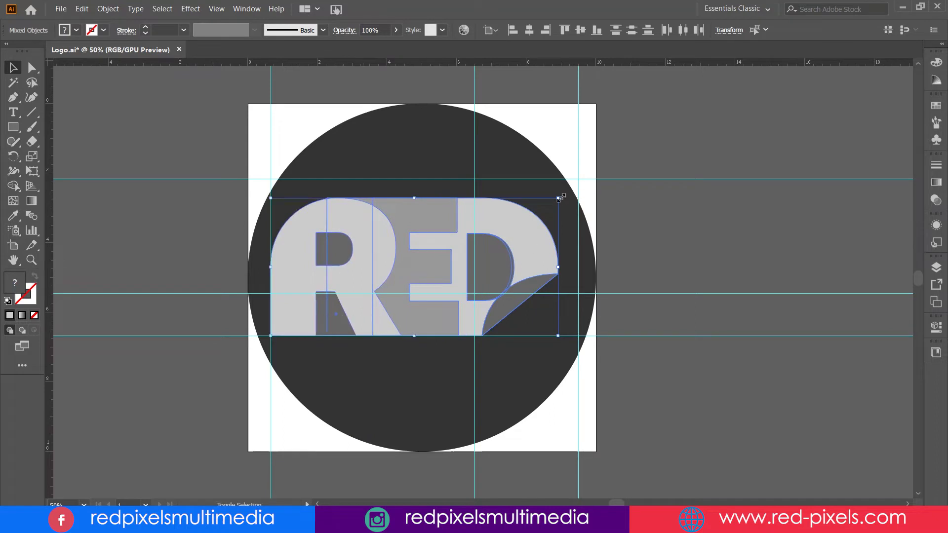
drag(559, 198, 586, 180)
key(ctrl+shift+a)
key(ctrl+1)
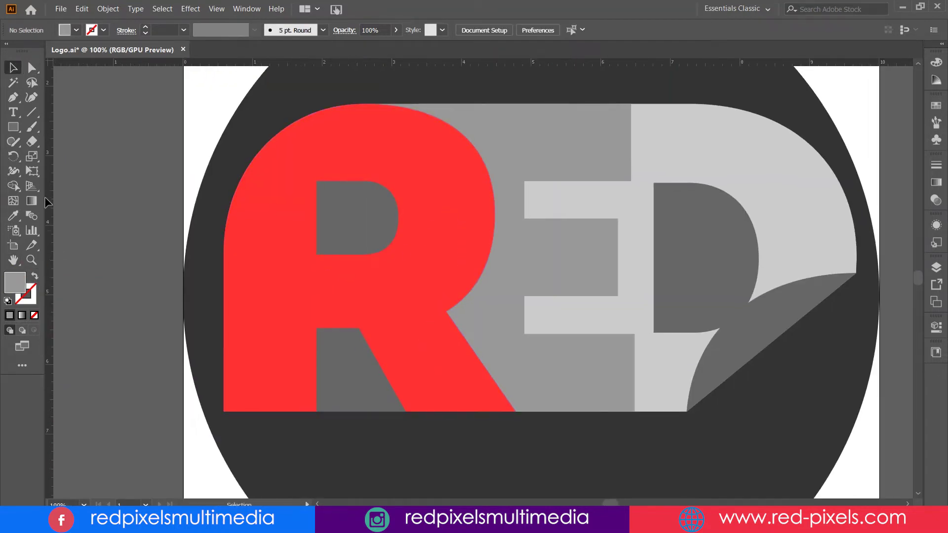
Step: Apply a gradient to the R's inner hole and make its dark end dark red
click(345, 214)
click(31, 201)
click(934, 188)
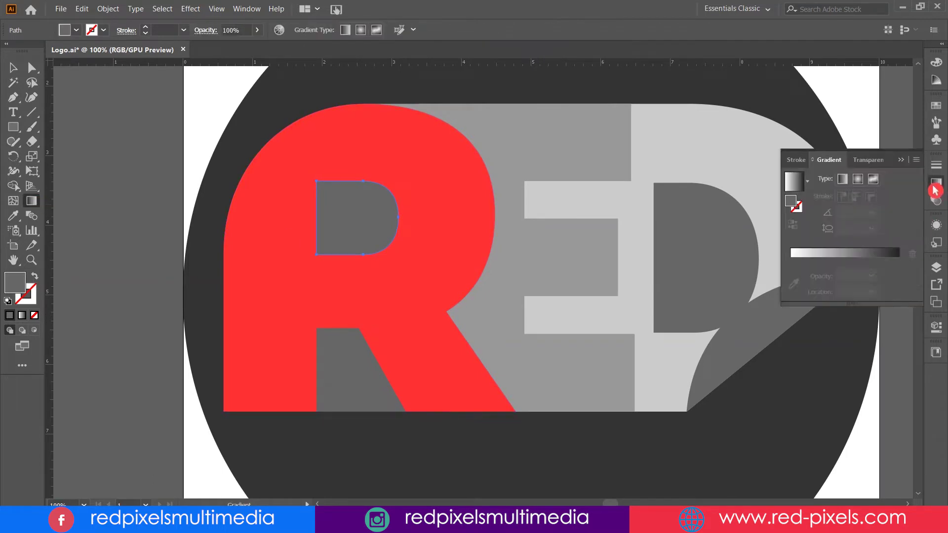
click(792, 252)
double_click(898, 260)
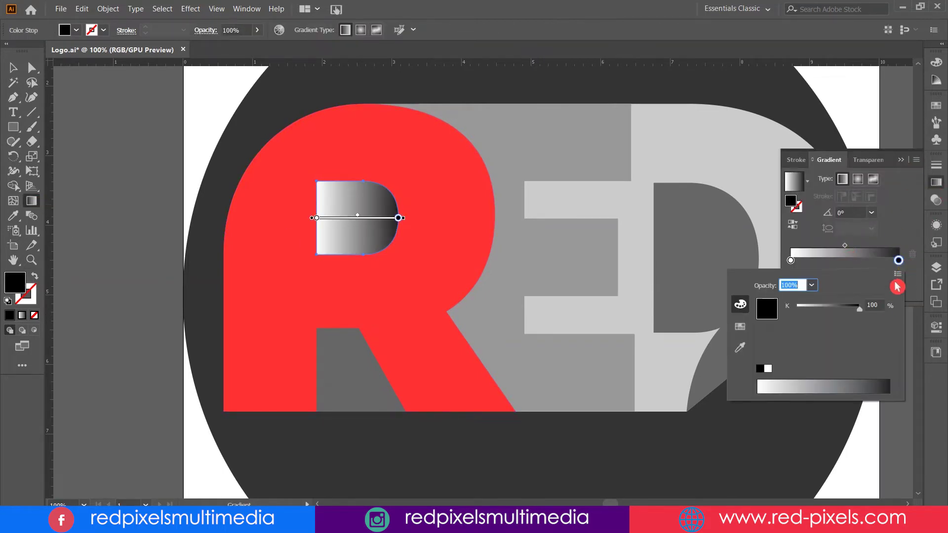
click(898, 274)
click(889, 295)
drag(873, 365, 843, 367)
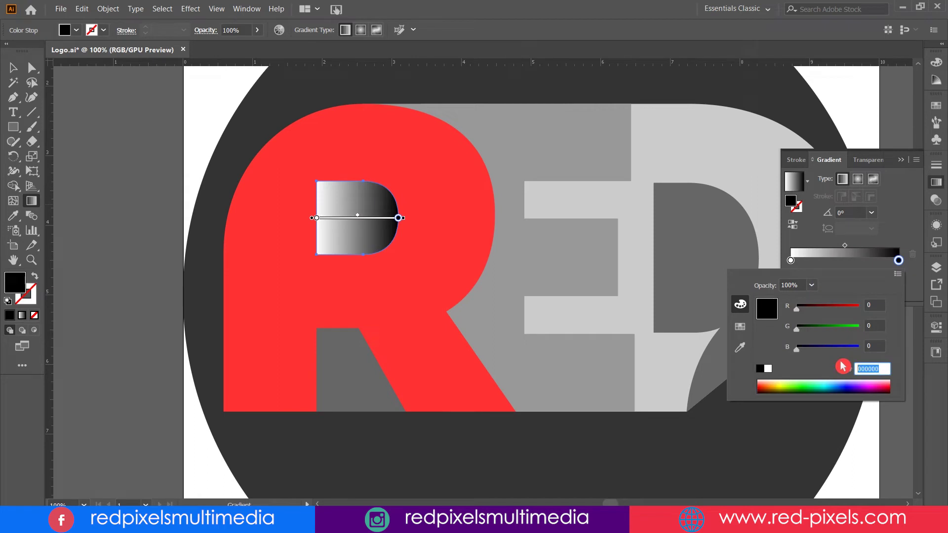
drag(796, 307, 834, 311)
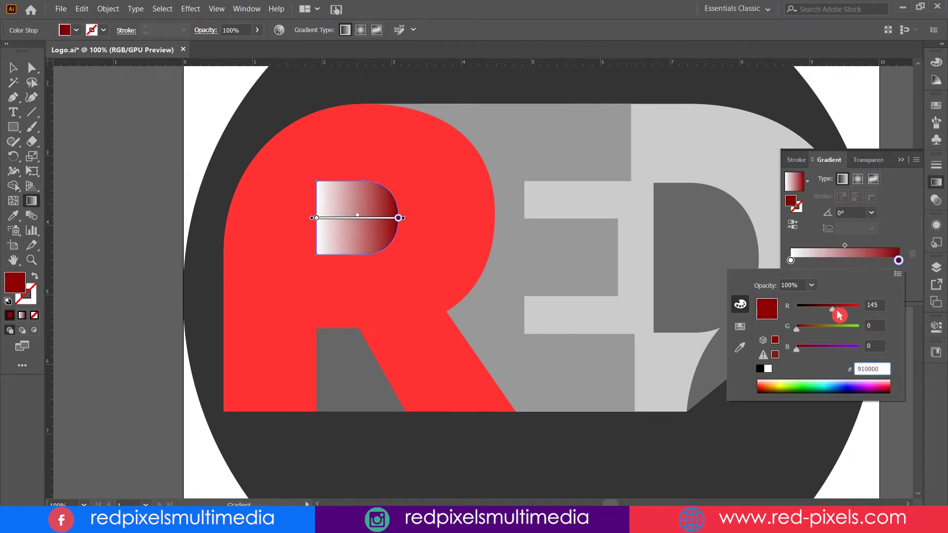
click(791, 262)
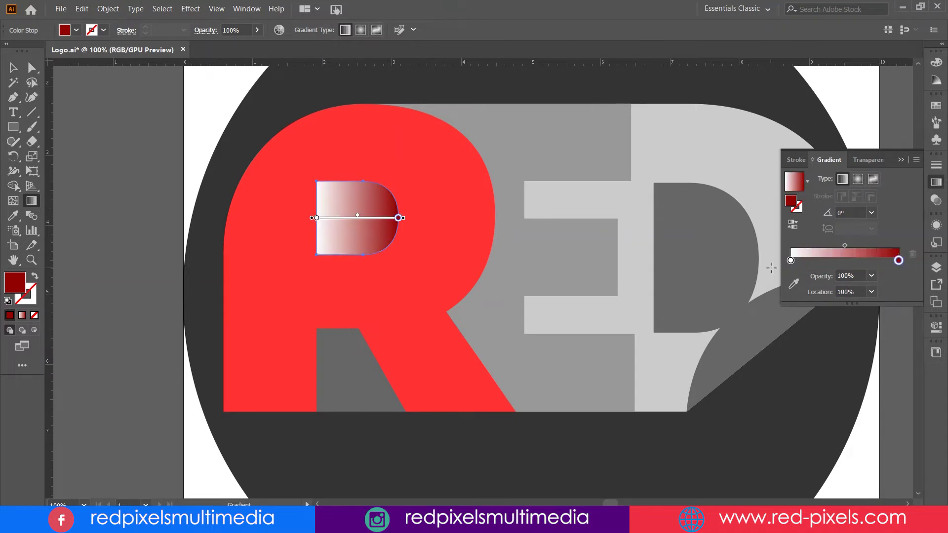
Step: Set the gradient's light end stop to red by editing its RGB hex value
double_click(791, 260)
click(897, 278)
click(828, 288)
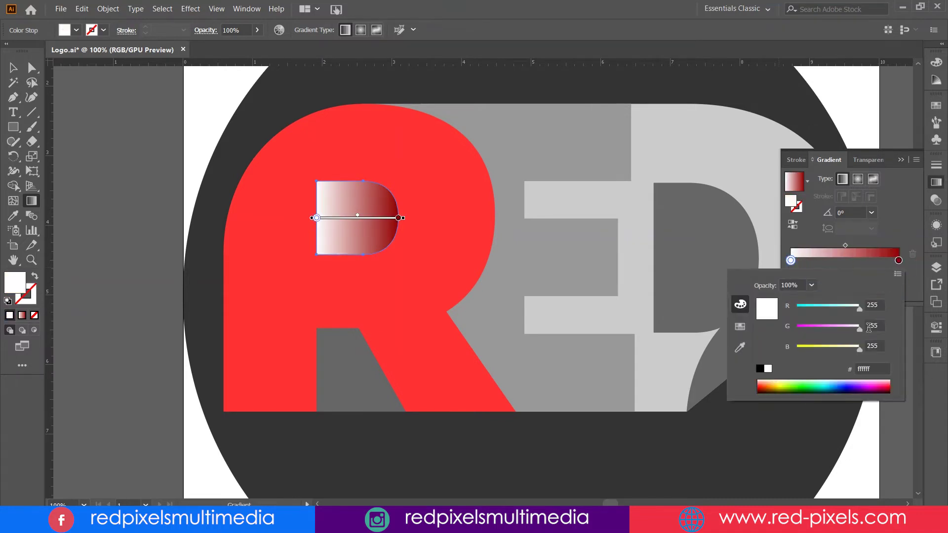
click(856, 370)
text(33)
key(Return)
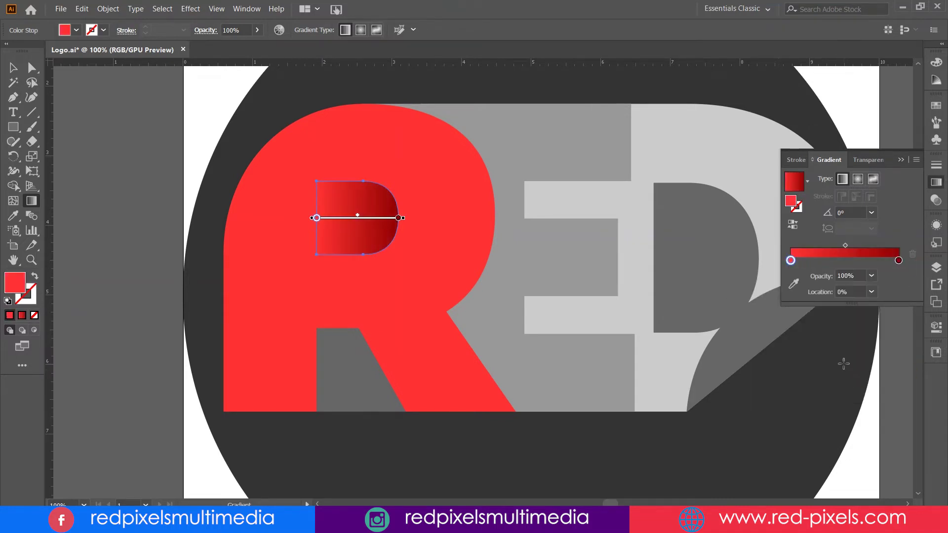
Step: Copy the red gradient onto the lower inner R shape and tilt it slightly
click(339, 367)
key(i)
click(337, 222)
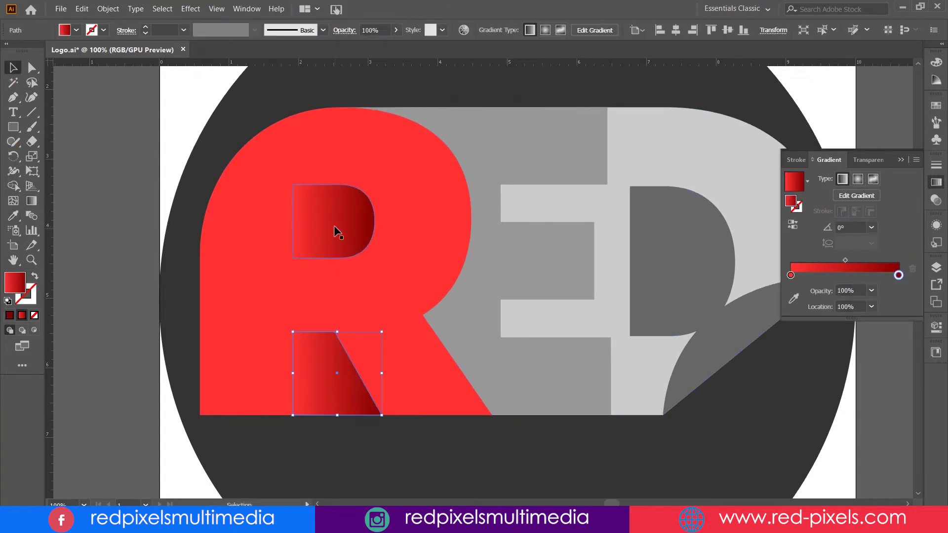
key(g)
drag(386, 373, 364, 373)
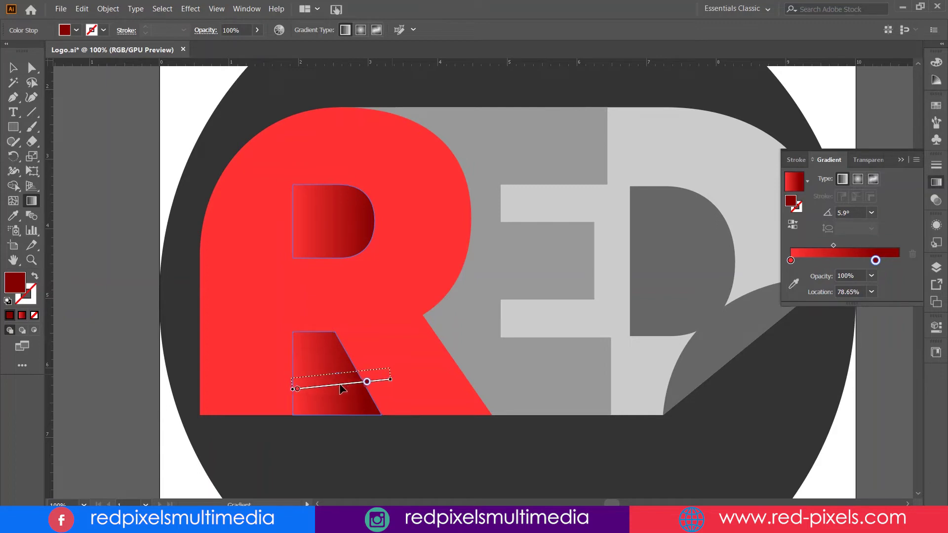
key(v)
click(134, 336)
drag(346, 261, 346, 278)
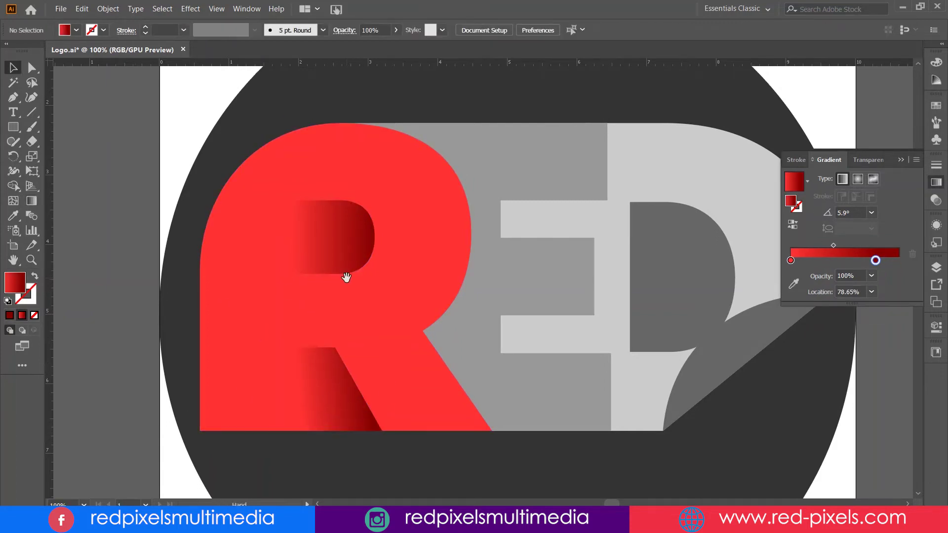
Step: Rotate the lower R gradient to about 12.7° and move its light end to 8.61%
key(g)
click(371, 388)
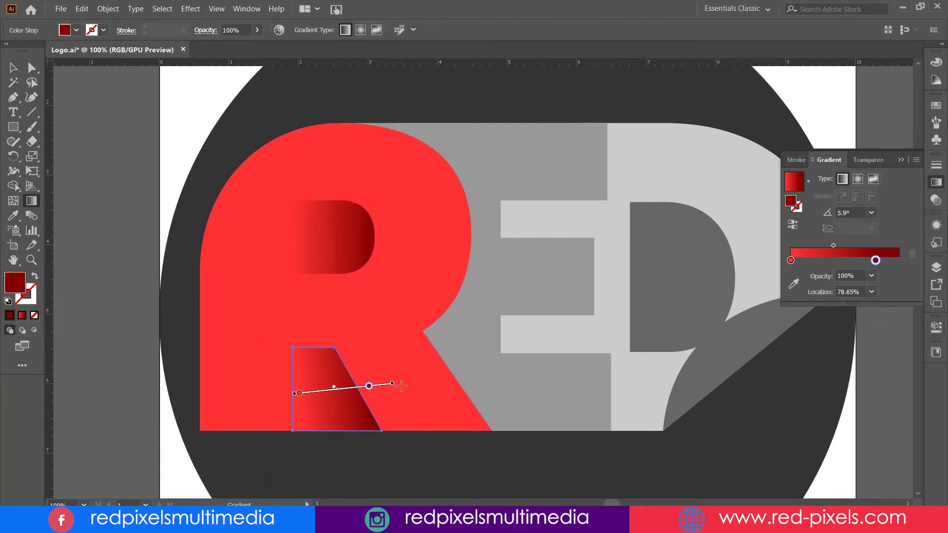
drag(400, 385, 398, 371)
key(v)
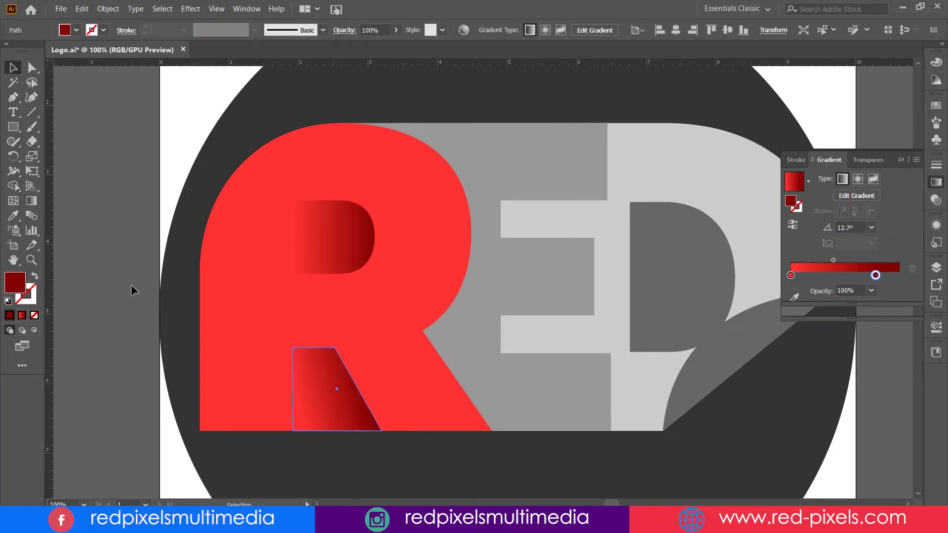
key(g)
click(304, 398)
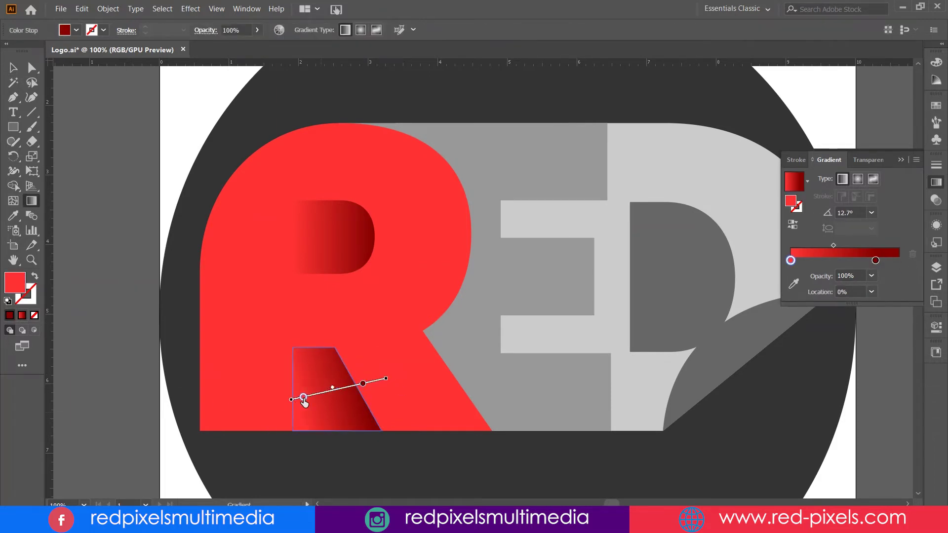
drag(303, 397, 312, 395)
key(v)
click(126, 270)
Step: Tilt the lower R shape's gradient up to about 16.1°
scroll(339, 265, down, 1)
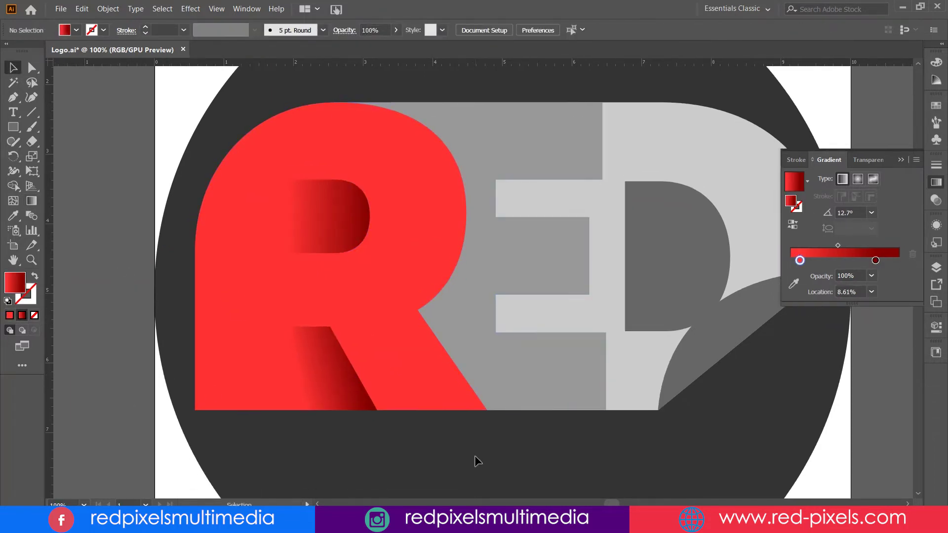
click(351, 385)
key(g)
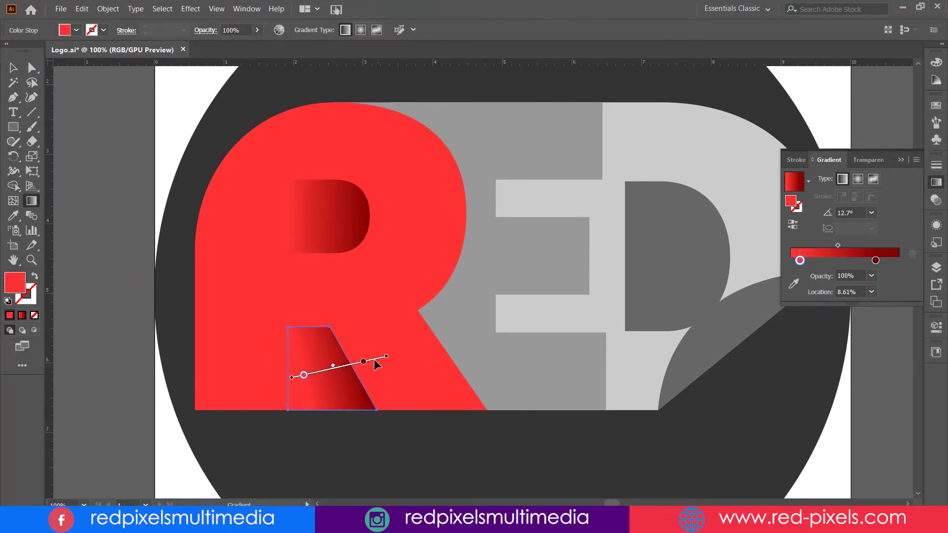
key(v)
key(ctrl+shift+a)
scroll(241, 422, up, 1)
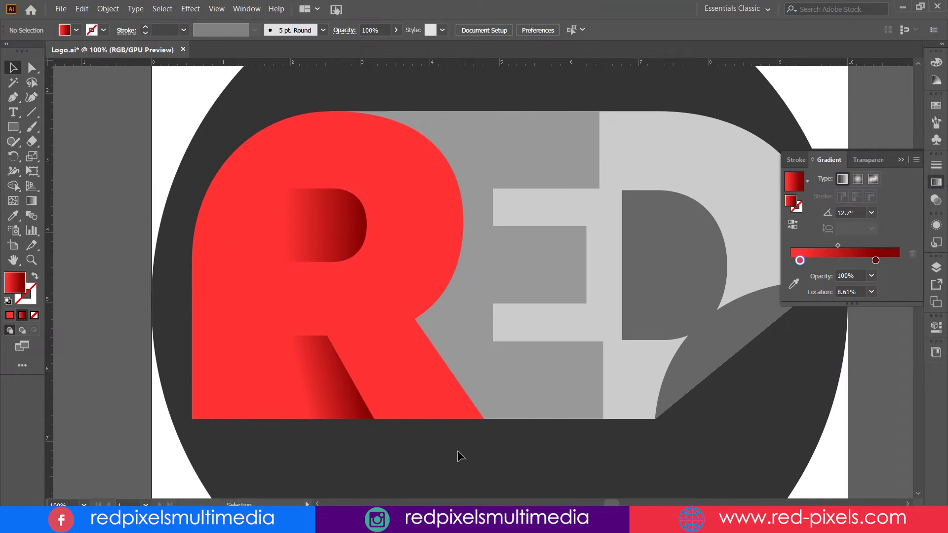
click(334, 382)
key(g)
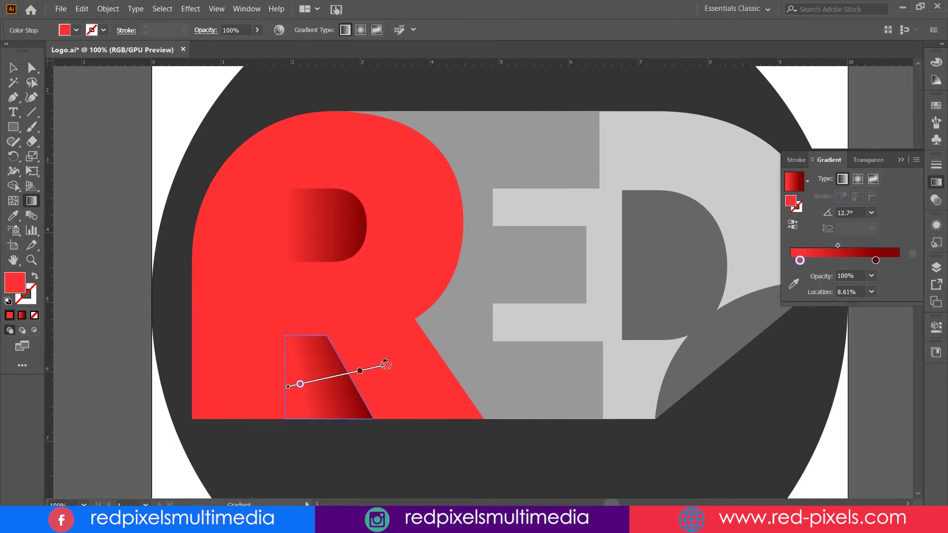
drag(386, 365, 384, 360)
key(v)
click(125, 451)
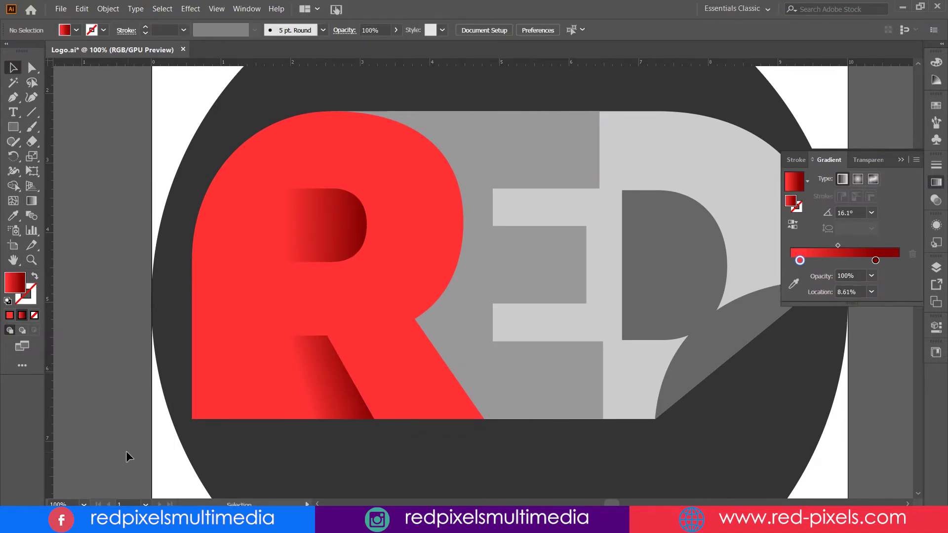
Step: Copy the R counter's red gradient onto the D's inner bowl
scroll(518, 277, right, 2)
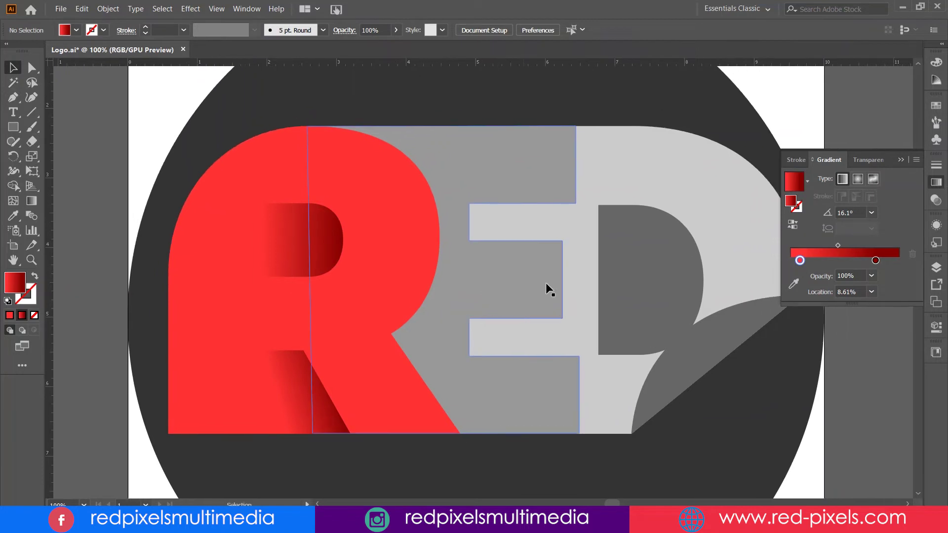
click(631, 267)
key(i)
click(336, 223)
key(v)
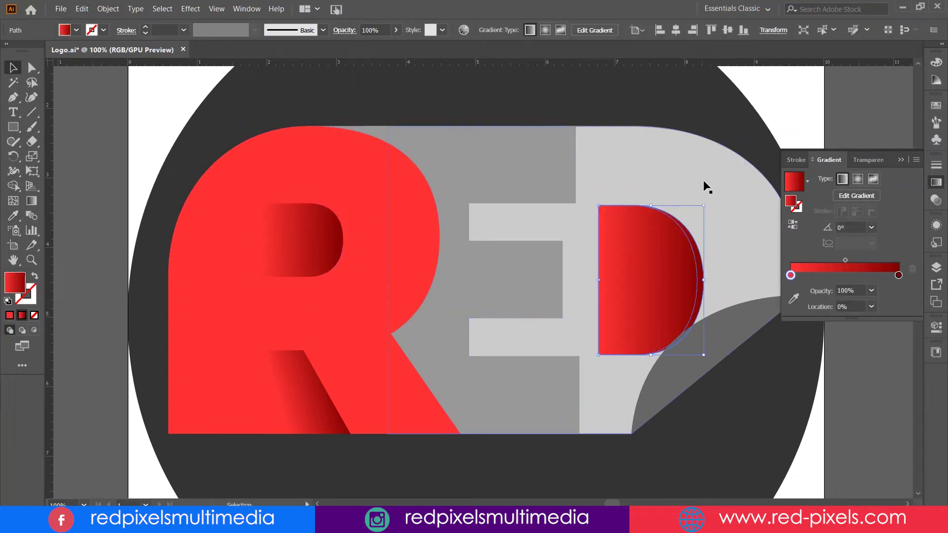
key(g)
Step: Adjust the D bowl gradient stops: light end at 4.7%, dark end at 93.15%
click(661, 283)
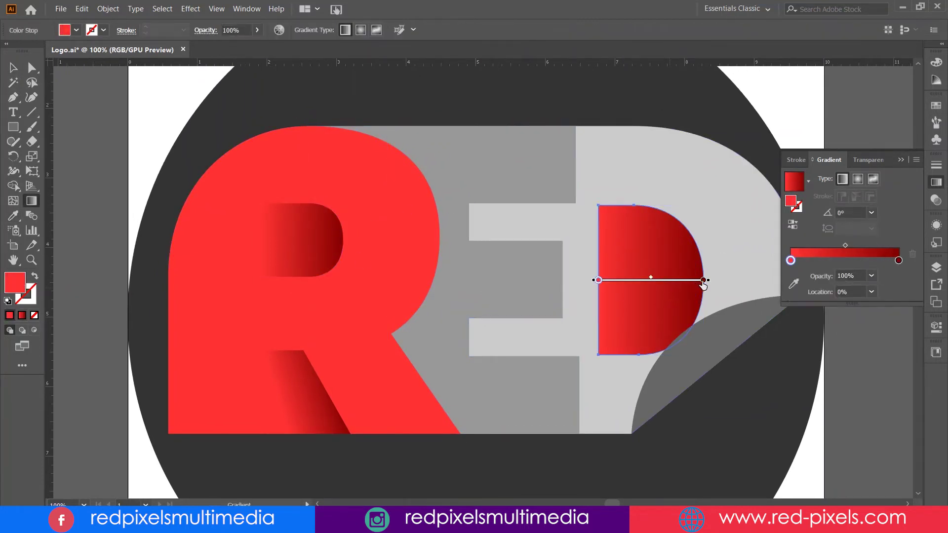
drag(708, 280, 680, 280)
drag(599, 279, 603, 280)
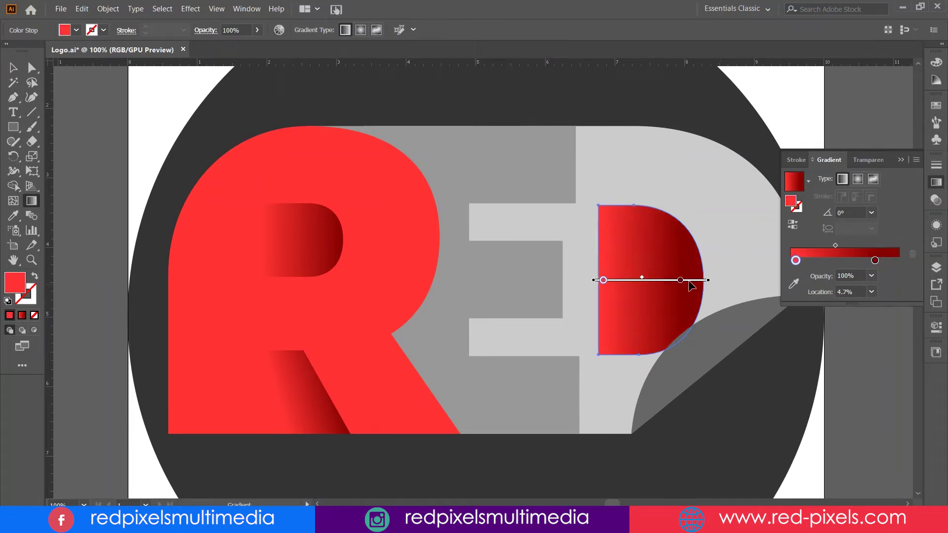
drag(681, 281, 696, 280)
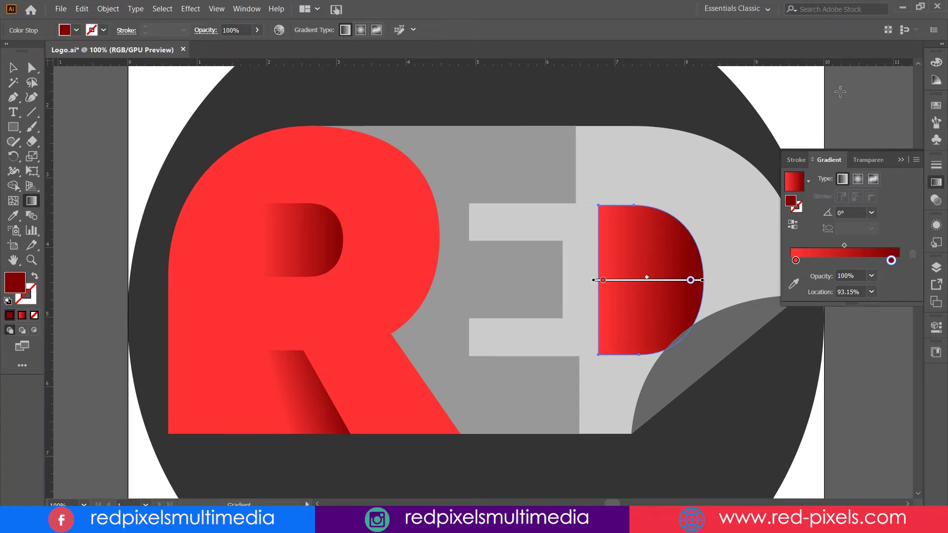
key(v)
scroll(766, 153, down, 2)
Step: Fill the light-grey D background shape with the R's red
click(518, 142)
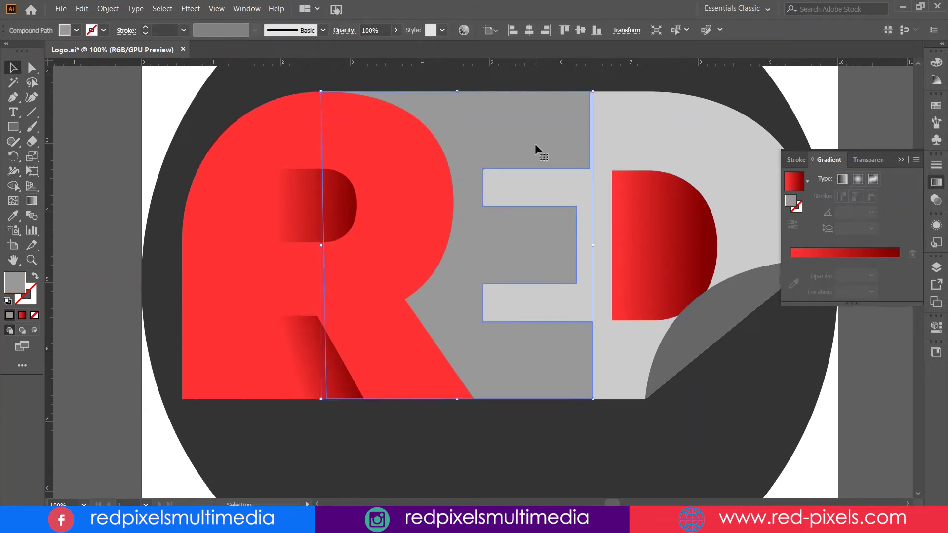
scroll(534, 143, up, 1)
click(659, 129)
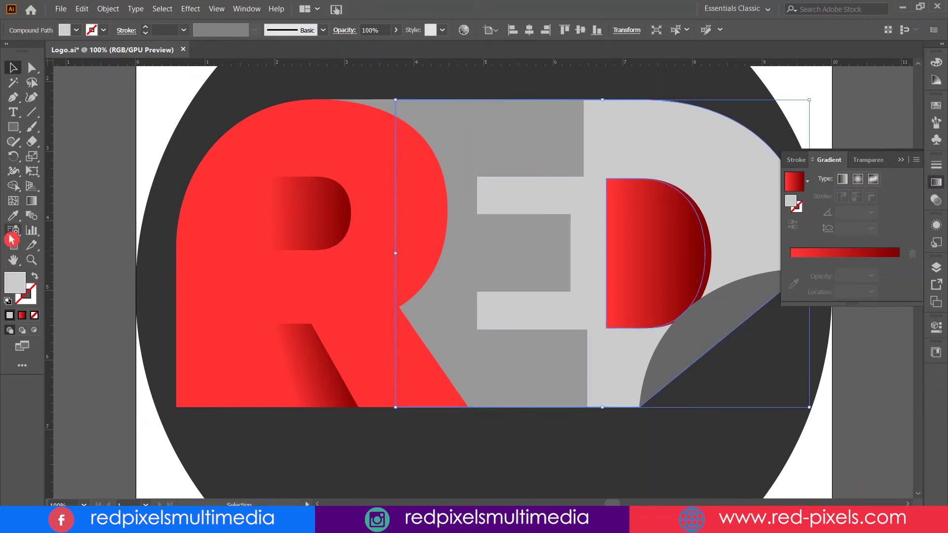
click(13, 216)
click(305, 128)
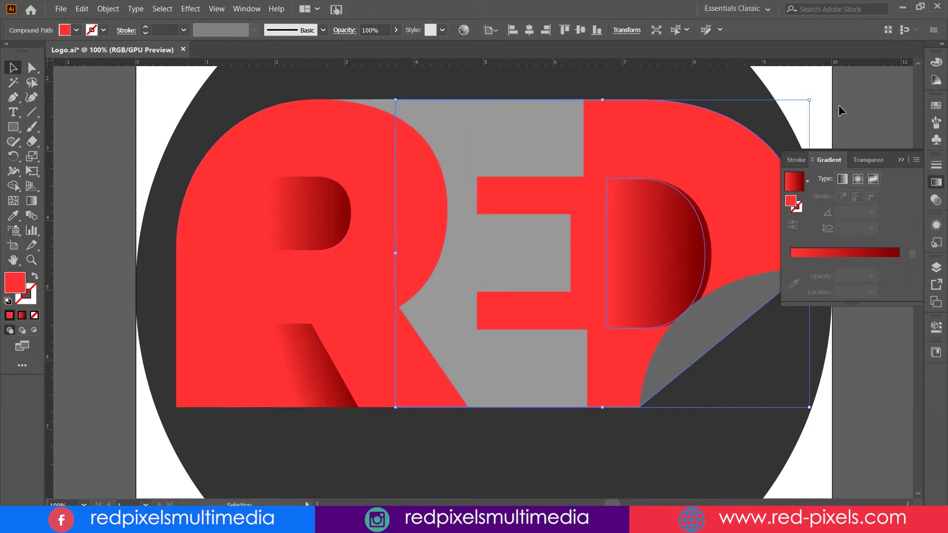
Step: Fill the grey E background shape with the R's red
scroll(666, 155, up, 1)
key(v)
click(508, 170)
click(13, 216)
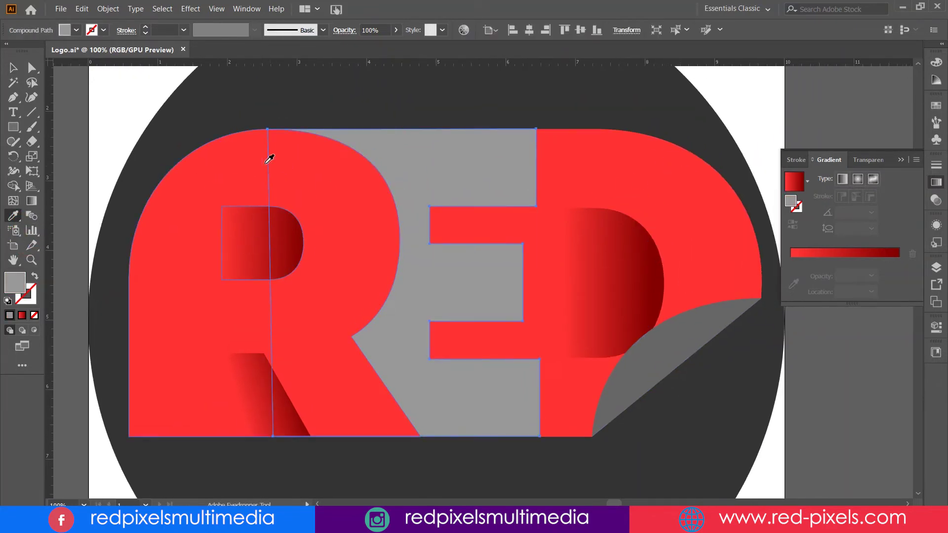
click(268, 154)
Step: Add a Drop Shadow effect to the E with 80% opacity, previewed, and apply it
key(v)
click(199, 11)
mouse_move(206, 168)
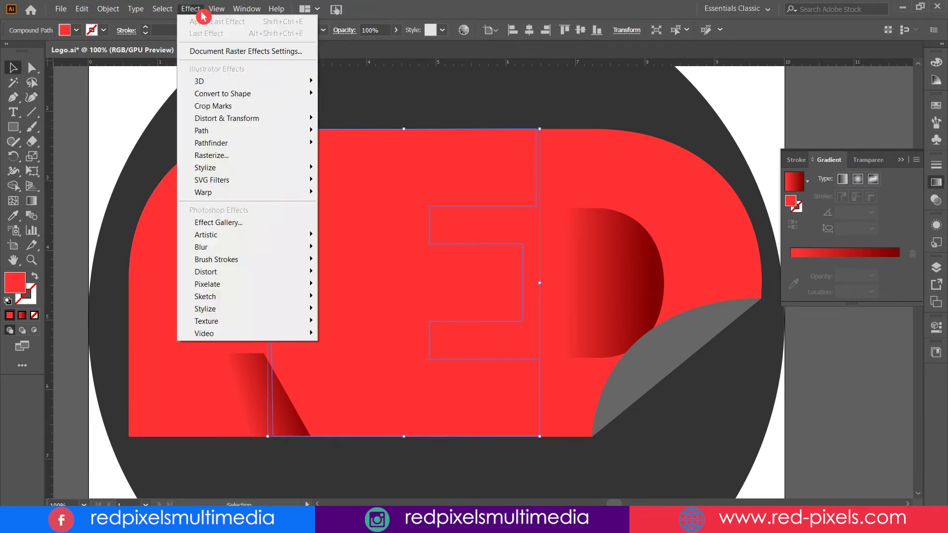
click(381, 168)
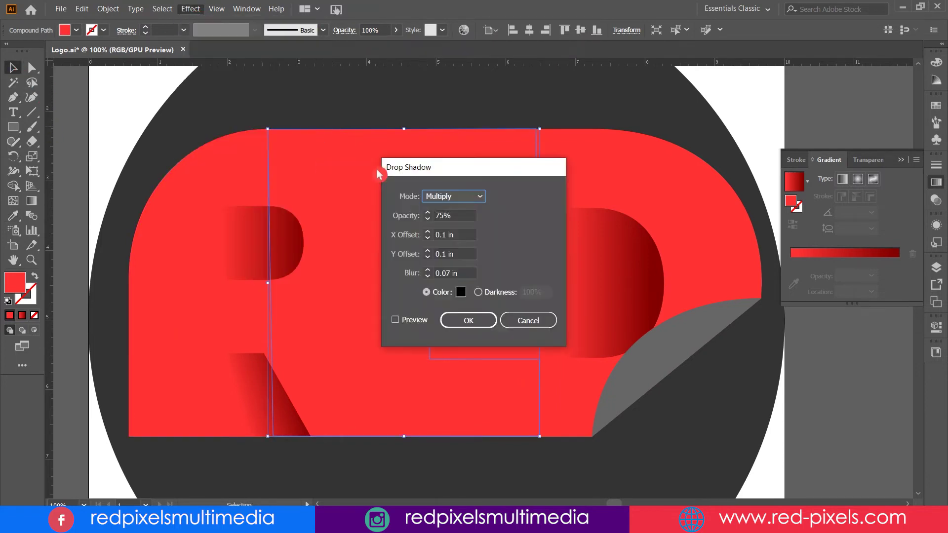
drag(420, 164, 733, 49)
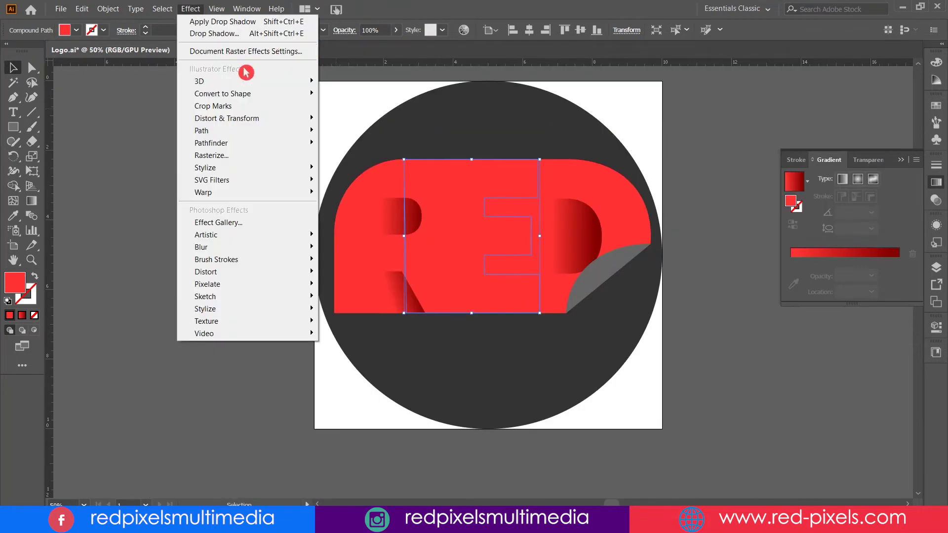
click(396, 171)
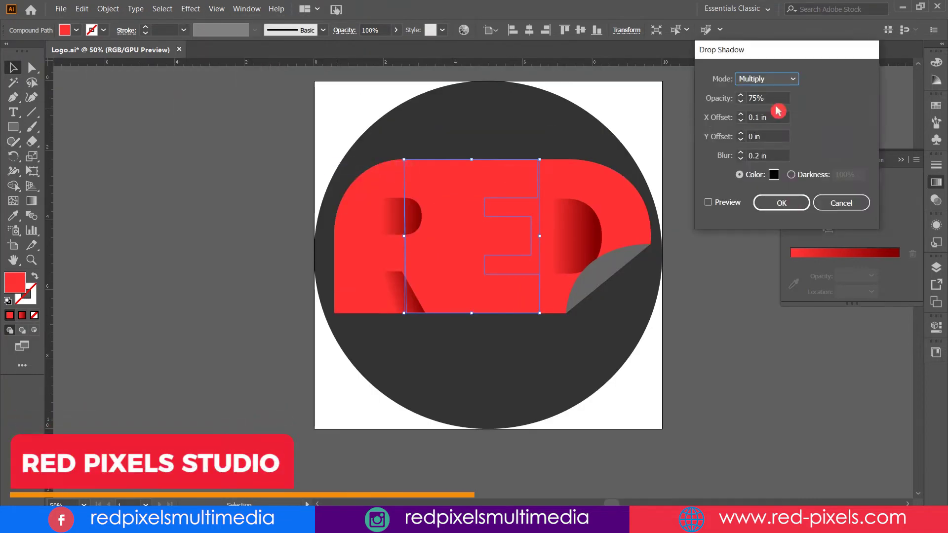
click(723, 204)
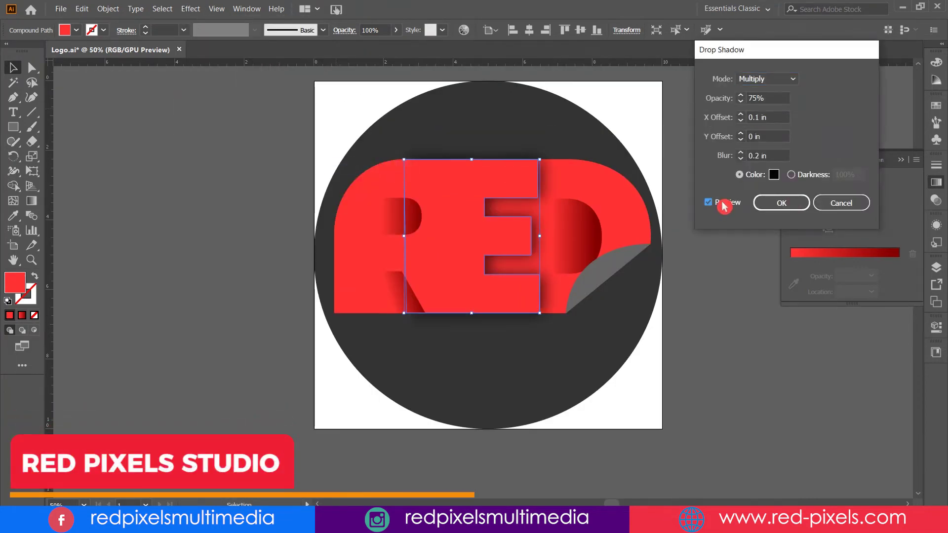
click(740, 95)
click(740, 95)
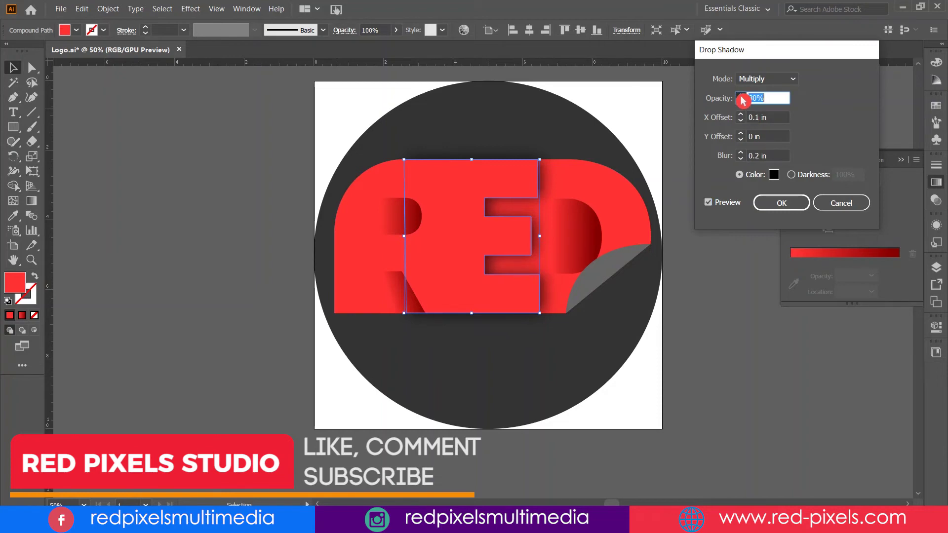
click(741, 101)
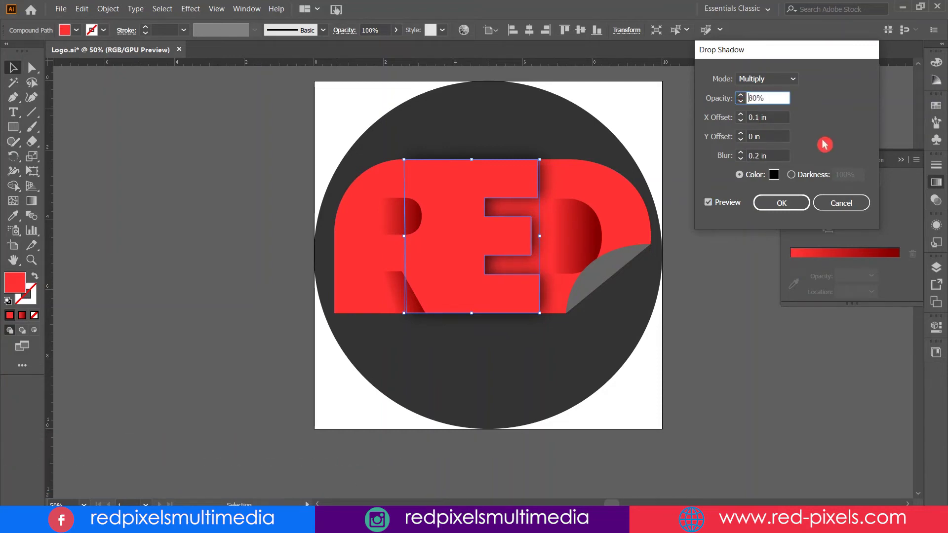
click(741, 115)
click(781, 203)
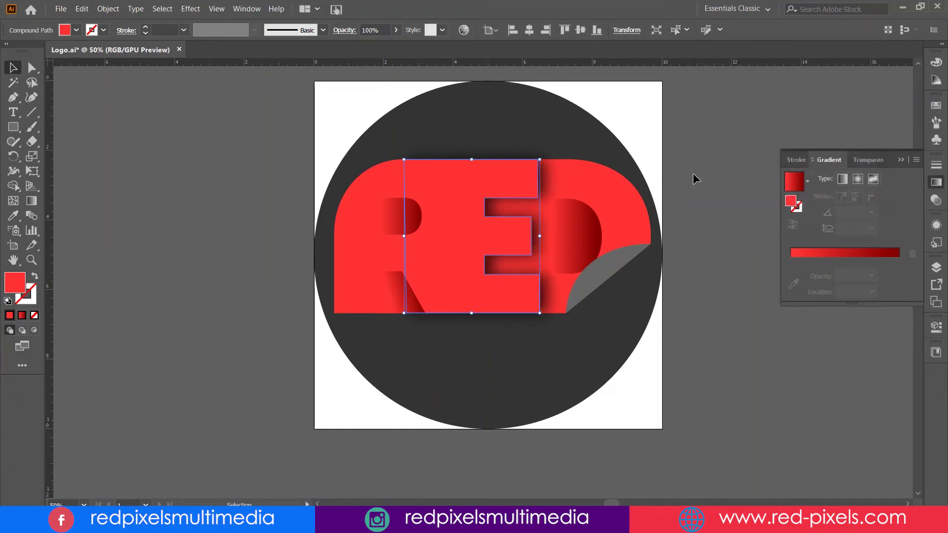
click(689, 145)
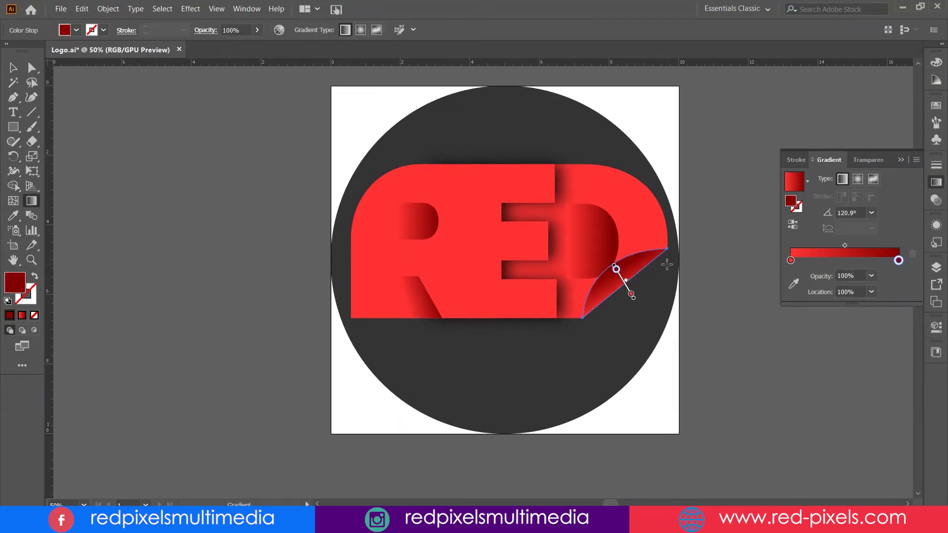
Step: Apply a drop shadow to the page-curl peel shape
key(v)
click(722, 343)
click(190, 9)
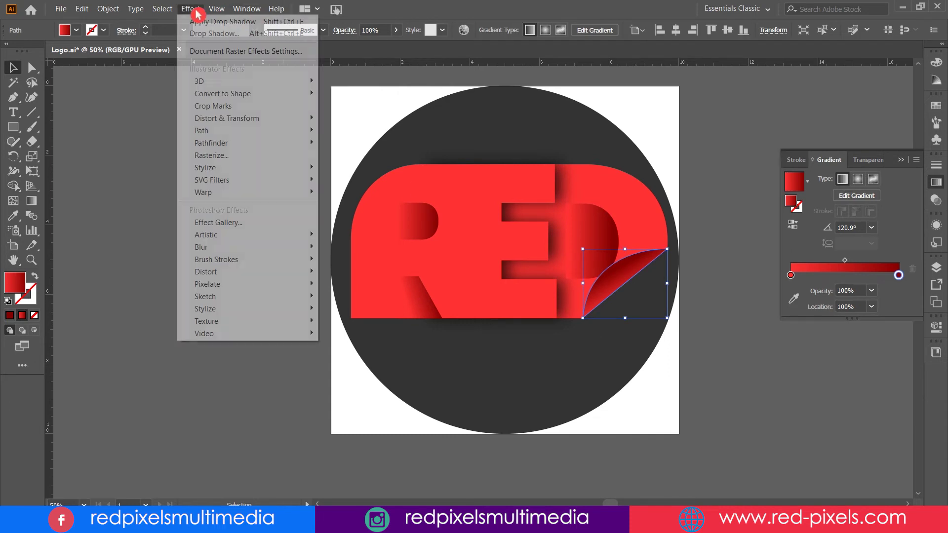
click(243, 34)
click(727, 207)
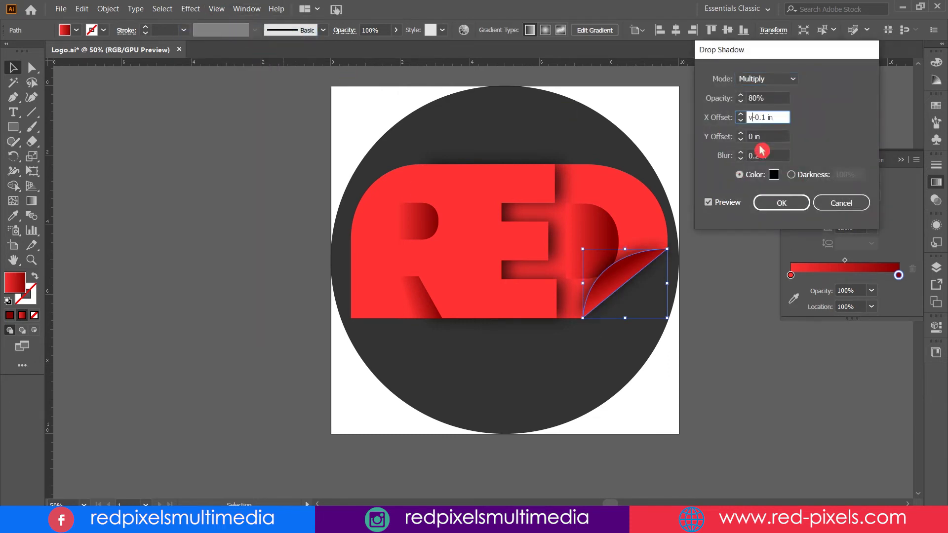
click(780, 203)
click(710, 232)
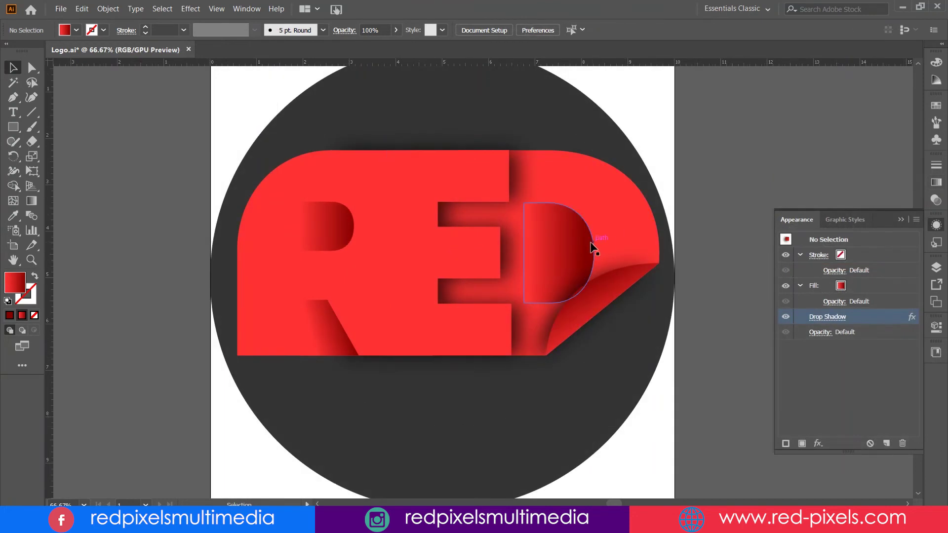
Step: Give the letter R a drop shadow like the other letters
click(590, 249)
click(717, 184)
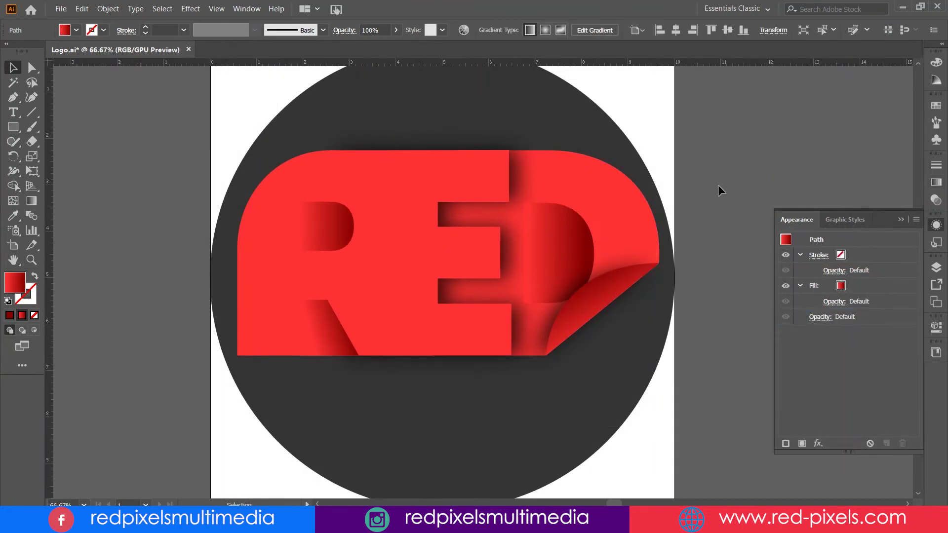
click(400, 234)
click(190, 9)
click(222, 30)
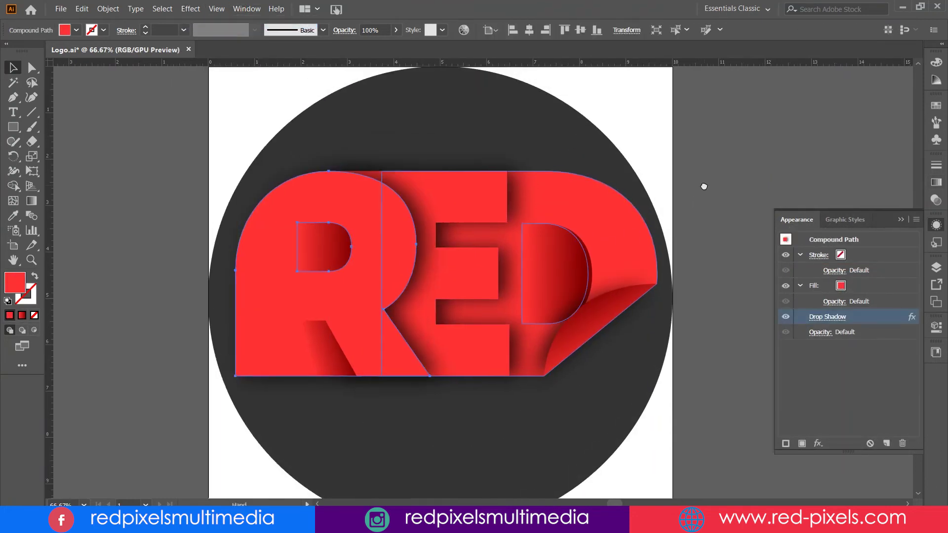
click(680, 159)
Step: Edit the gradient stops on the D's inner curved shape
click(511, 260)
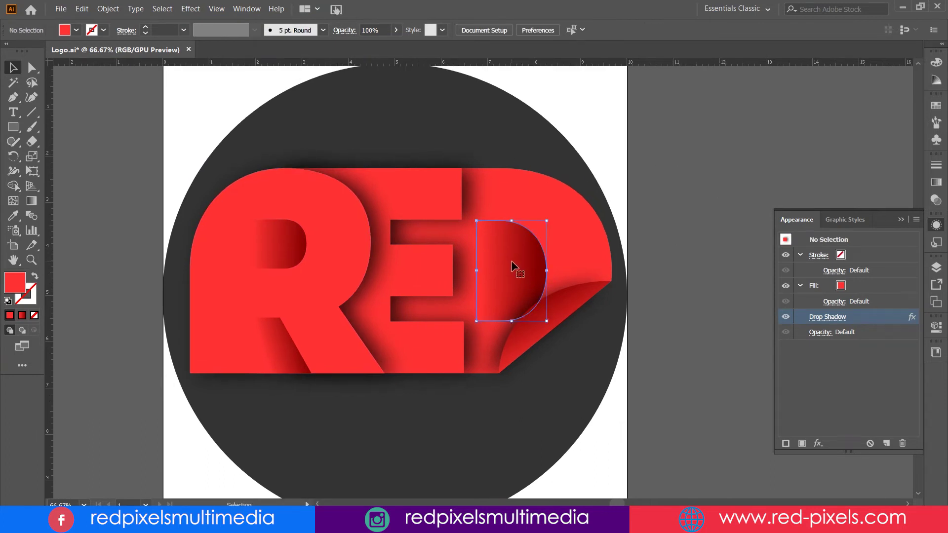
key(g)
click(538, 271)
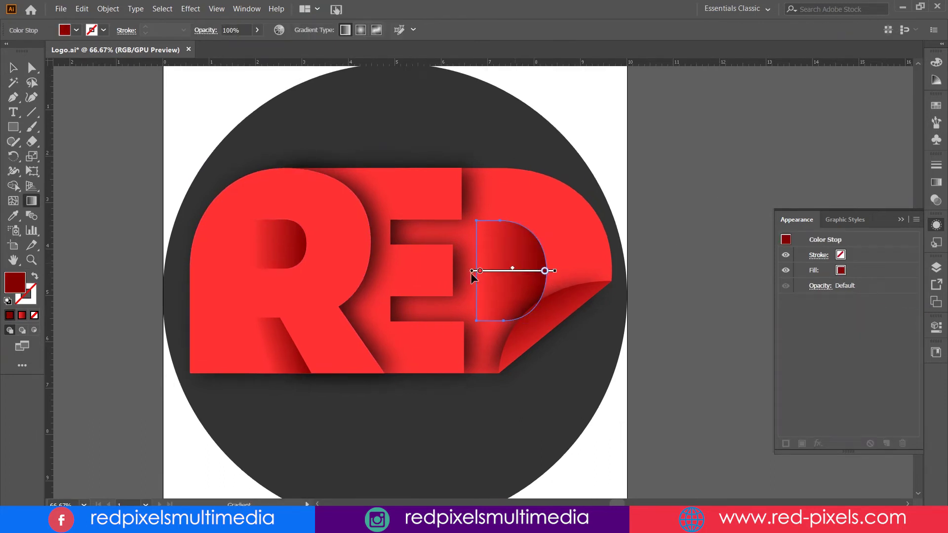
click(479, 271)
key(v)
click(683, 232)
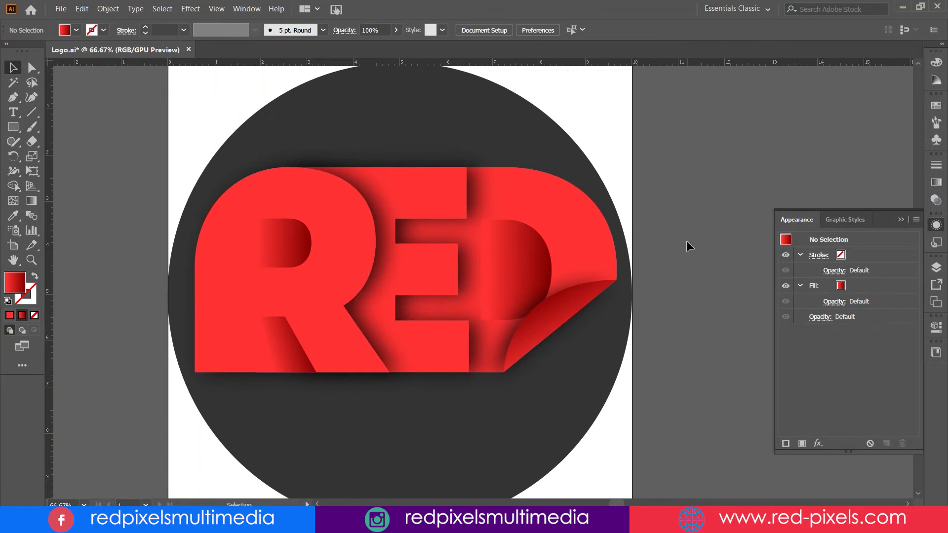
click(508, 237)
Step: Draw a horizontal line across the dark circle just below the RED letters
click(694, 185)
key(ctrl+minus)
key(backslash)
drag(226, 336, 621, 335)
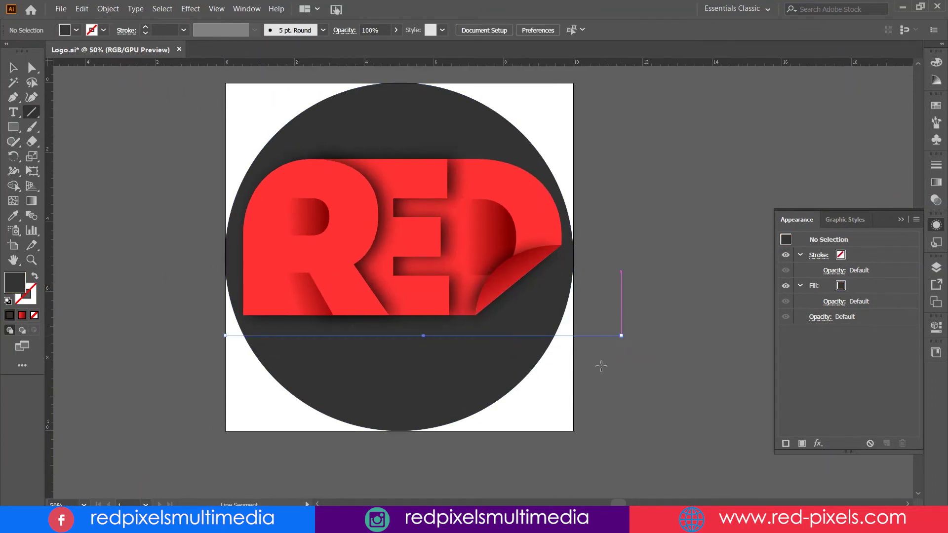
click(14, 69)
key(Down)
key(Down)
key(Down)
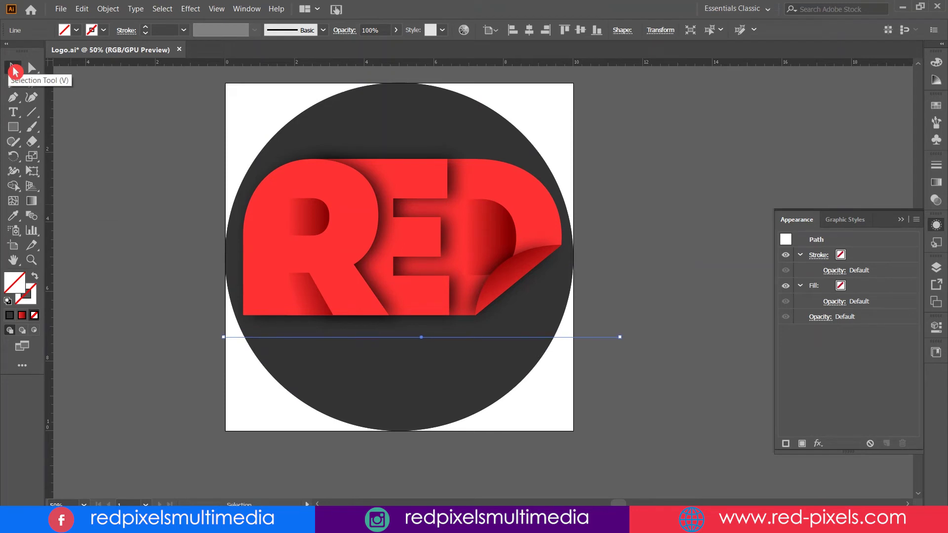
Step: Split the dark circle along the line with Shape Builder
shift+click(323, 364)
click(14, 185)
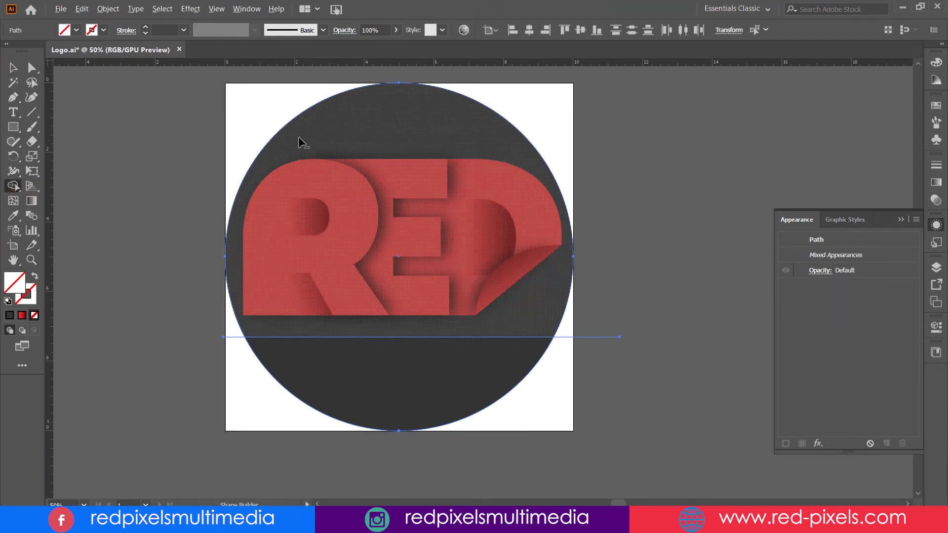
click(309, 132)
click(11, 72)
click(188, 359)
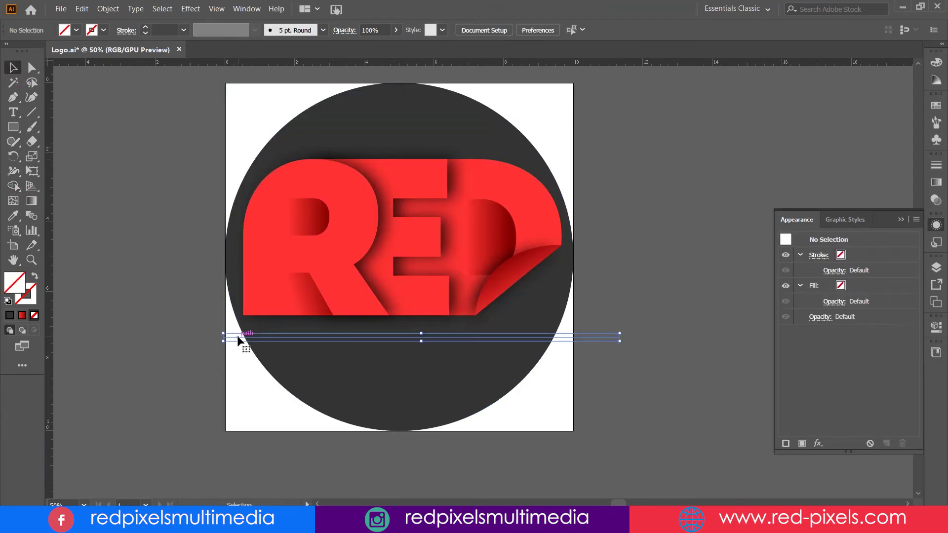
Step: Fill the circle's lower piece with the same red as the R
click(302, 402)
scroll(380, 360, right, 2)
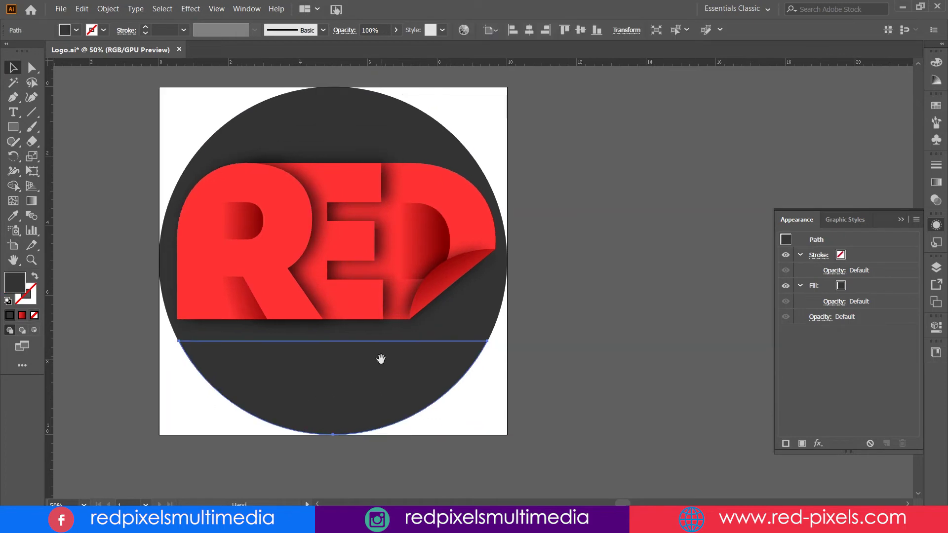
double_click(17, 286)
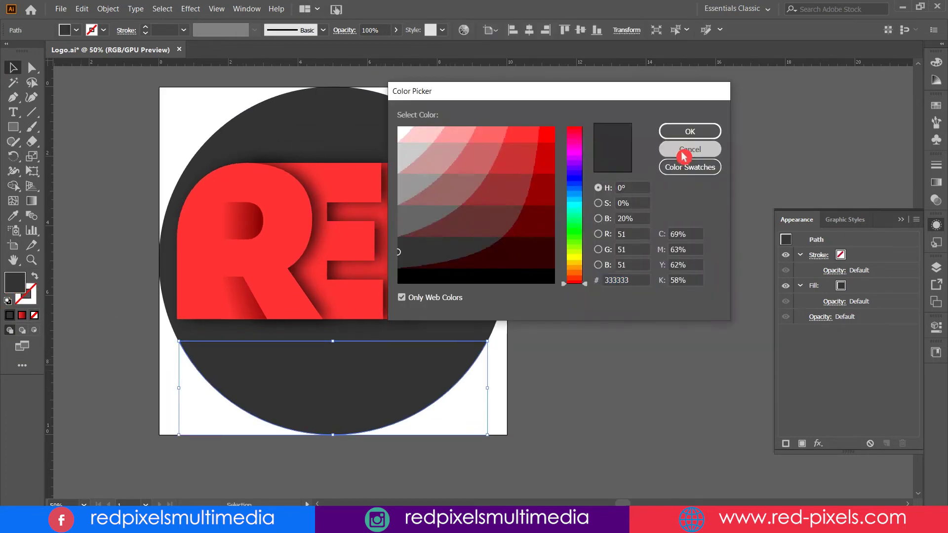
click(689, 149)
key(i)
click(298, 232)
key(v)
click(603, 311)
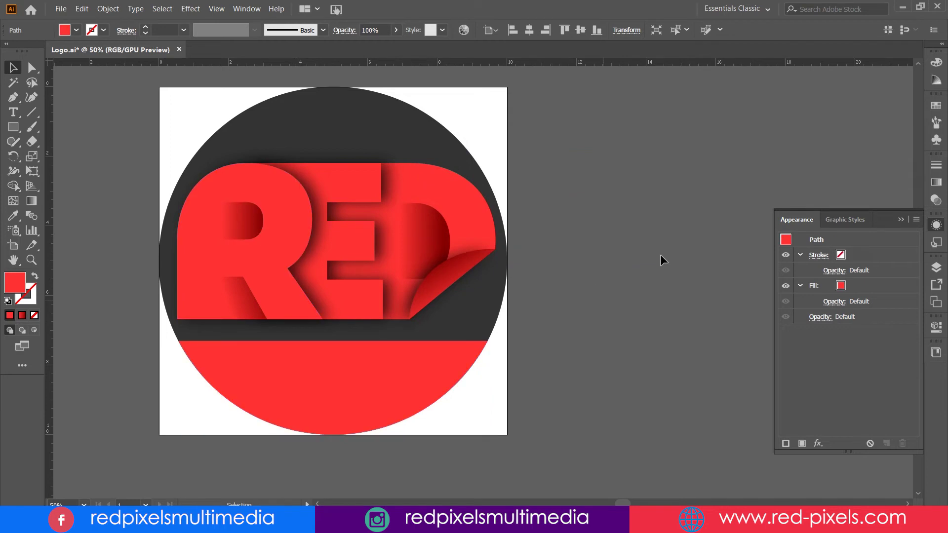
Step: Start a new text object on the artboard
scroll(662, 258, left, 3)
key(t)
click(93, 170)
Step: Enter the word PAPERS and convert it to outlines
key(BackSpace)
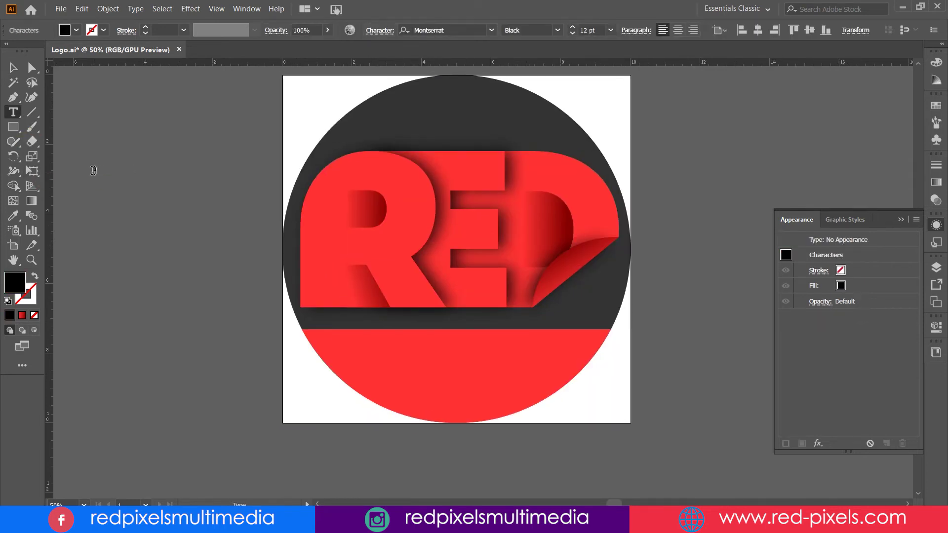
text(ers)
key(Escape)
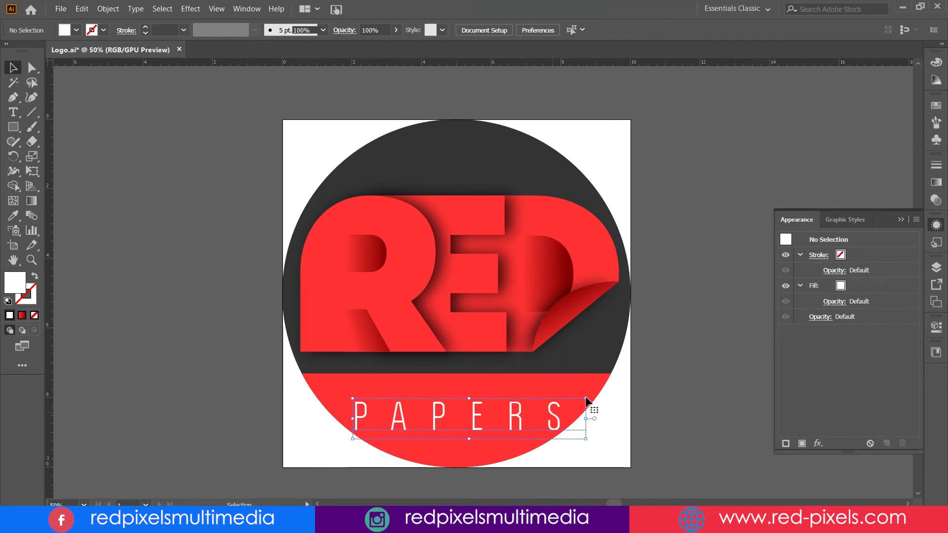
click(554, 419)
right_click(551, 413)
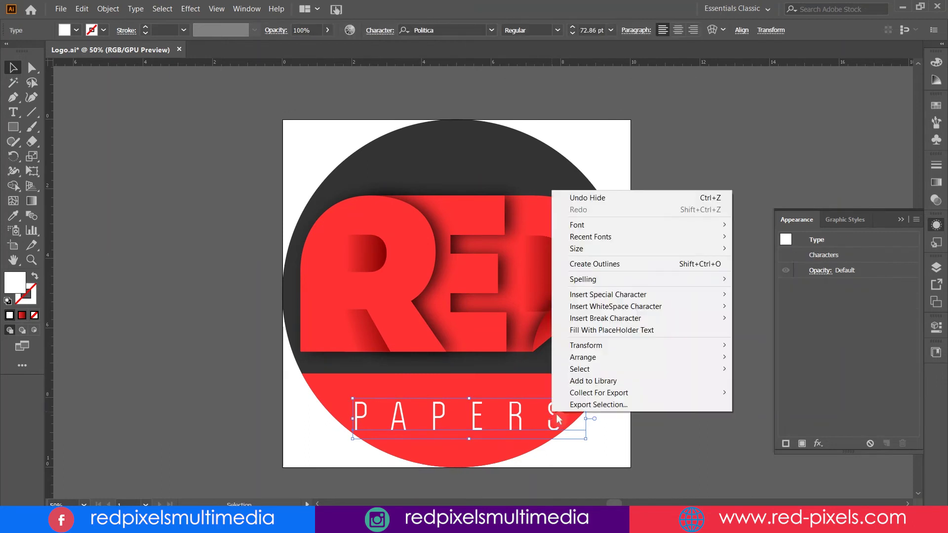
click(584, 265)
Step: Shrink the PAPERS lettering and move it up into the red band
click(694, 374)
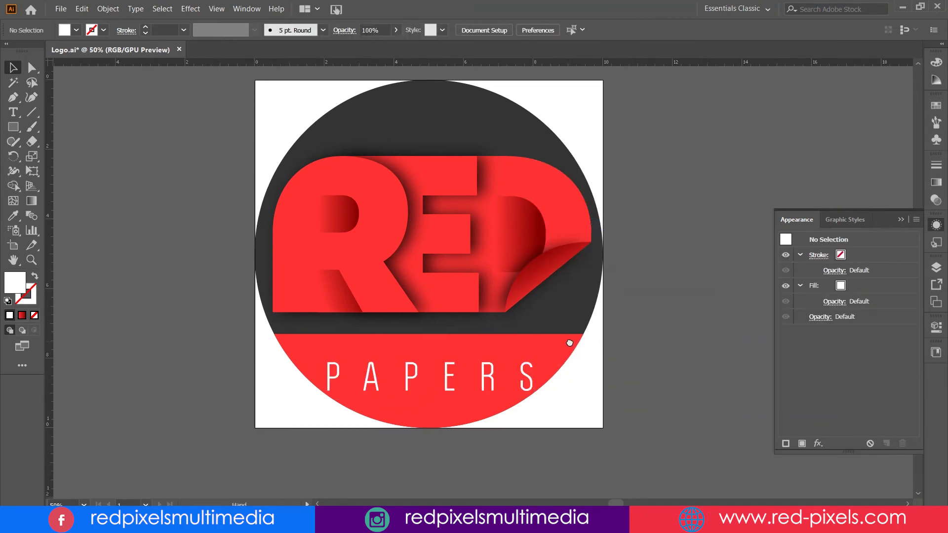
click(531, 391)
mouse_move(530, 391)
mouse_down()
mouse_move(520, 389)
mouse_move(512, 366)
mouse_move(537, 344)
mouse_up()
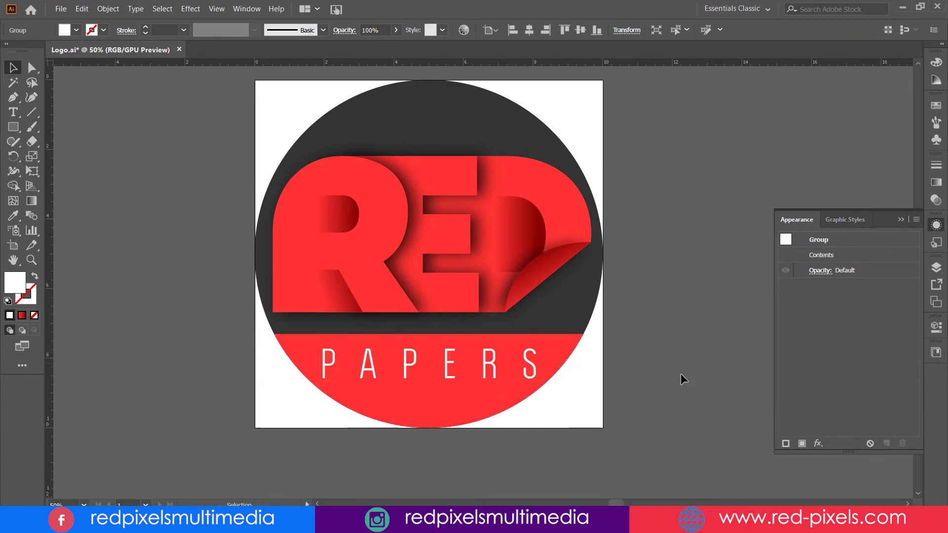
Step: Drag the resized PAPERS lettering until it sits centred in the red band below RED
click(681, 373)
drag(662, 365, 657, 368)
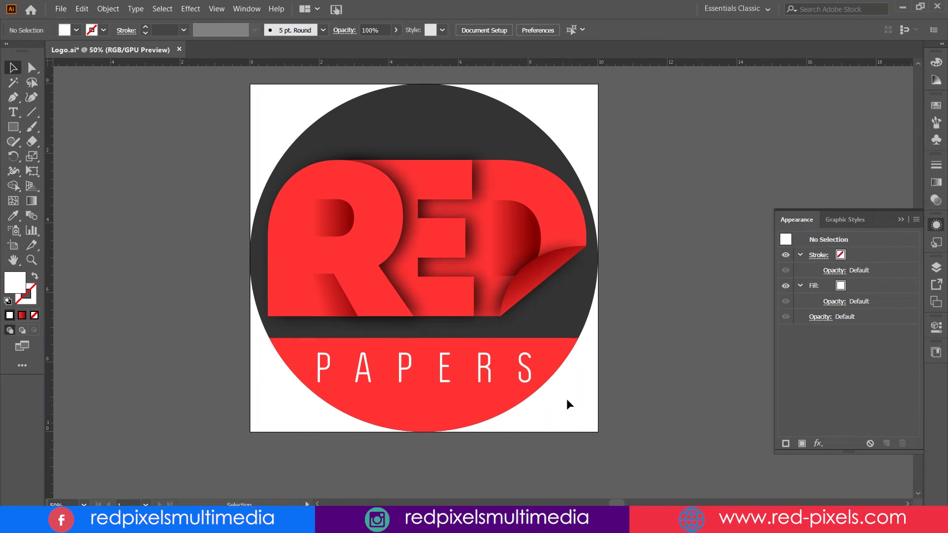
drag(645, 324, 605, 360)
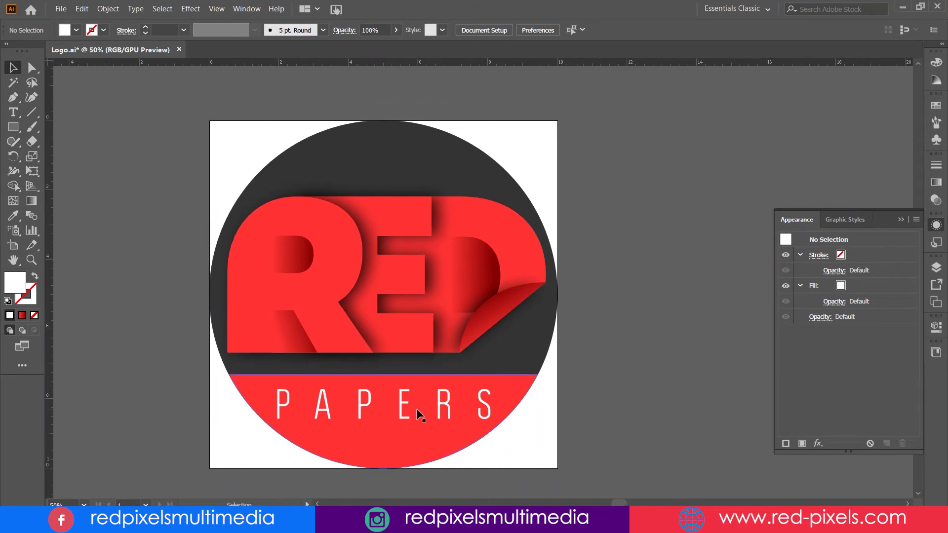
drag(410, 408, 407, 405)
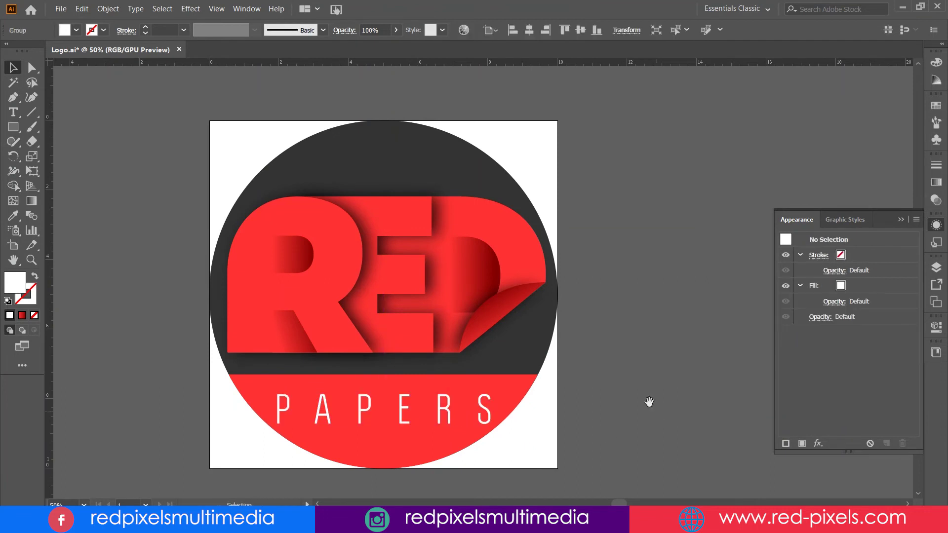
drag(647, 401, 643, 385)
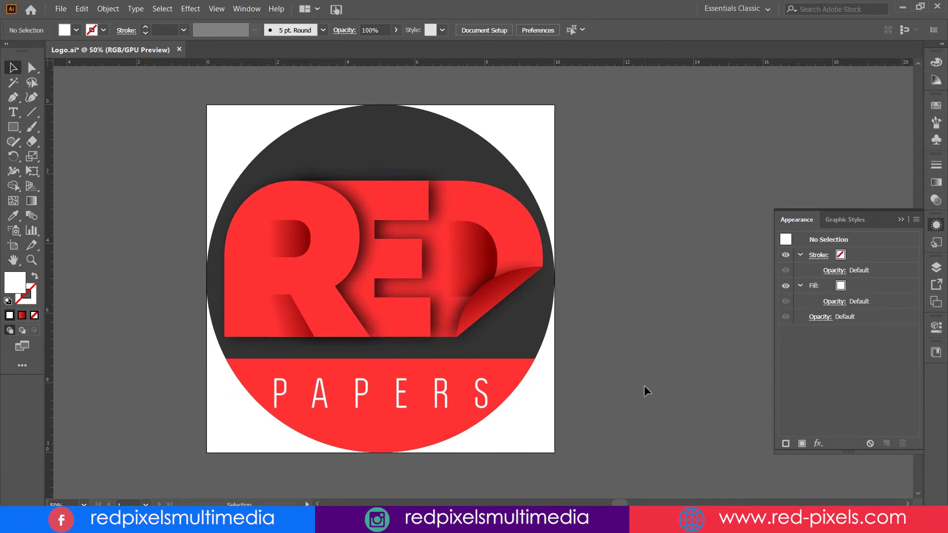
drag(644, 391, 644, 362)
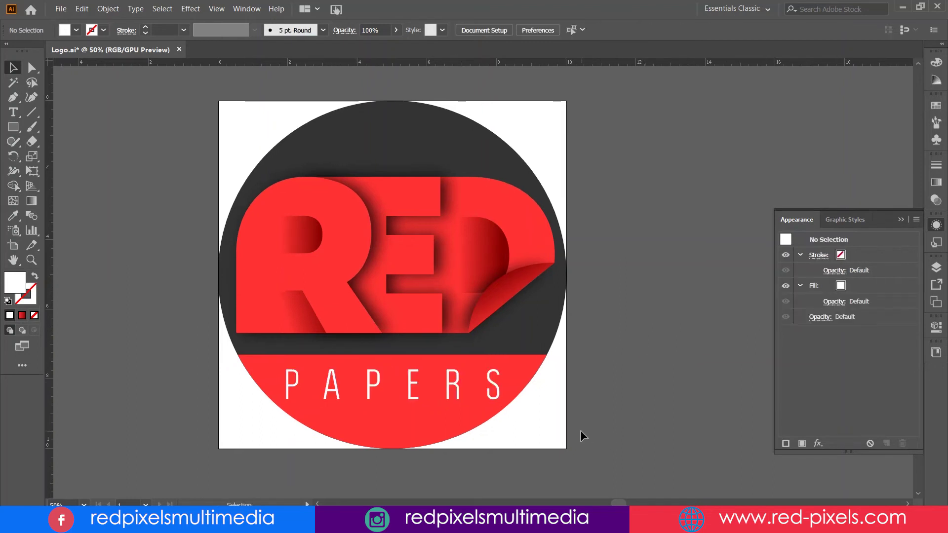
click(410, 385)
click(617, 363)
scroll(629, 331, up, 1)
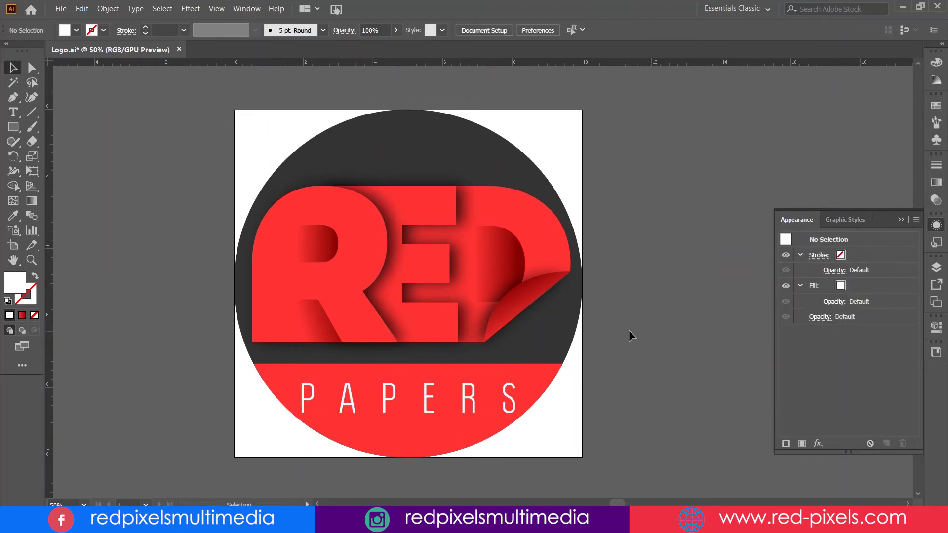
scroll(623, 319, left, 3)
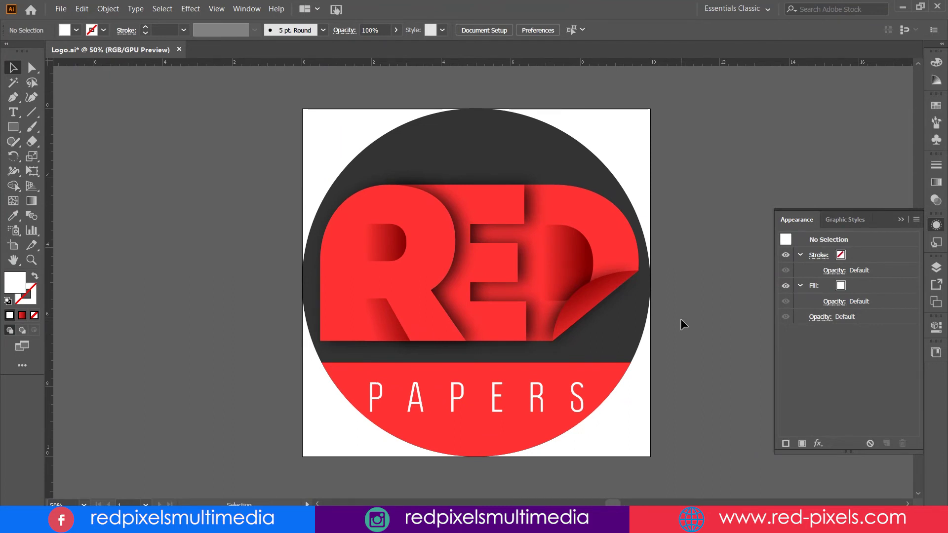
Step: Set the R's drop shadow opacity to 75%
click(433, 247)
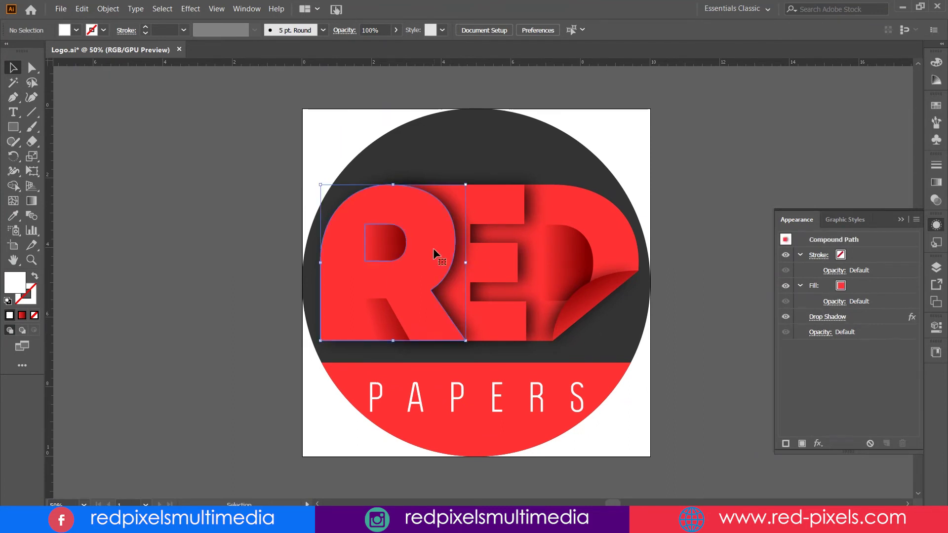
click(828, 316)
key(Tab)
text(75)
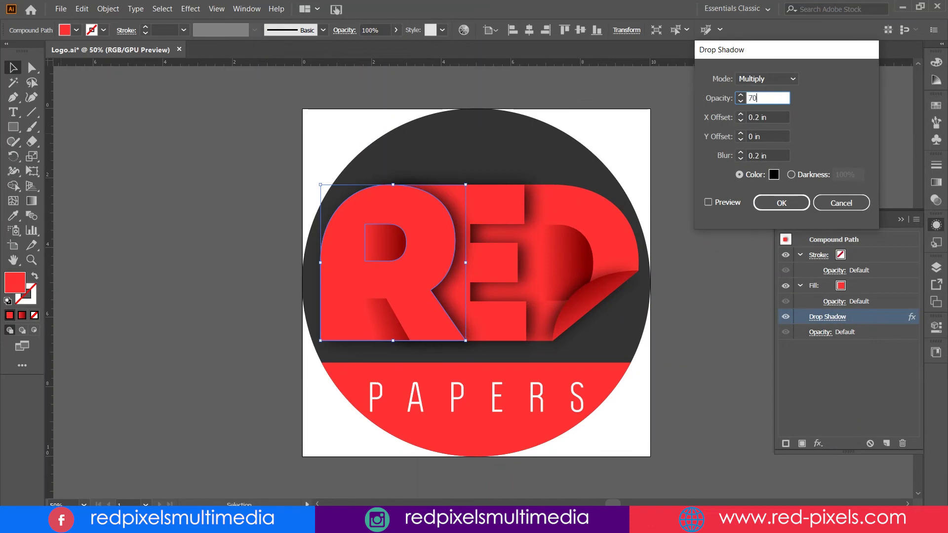
key(Return)
click(692, 144)
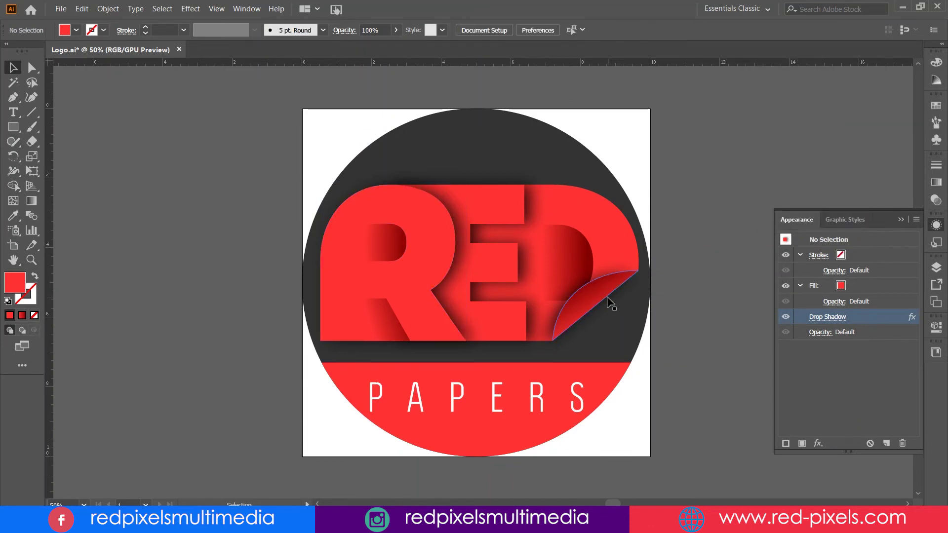
Step: Set the E's drop shadow opacity to 50%
click(522, 224)
click(833, 317)
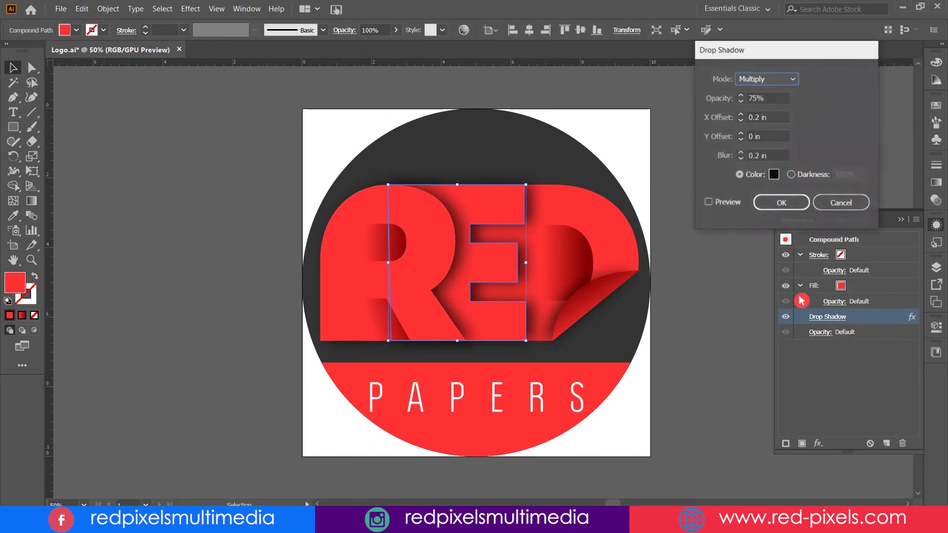
key(Tab)
text(7)
key(Return)
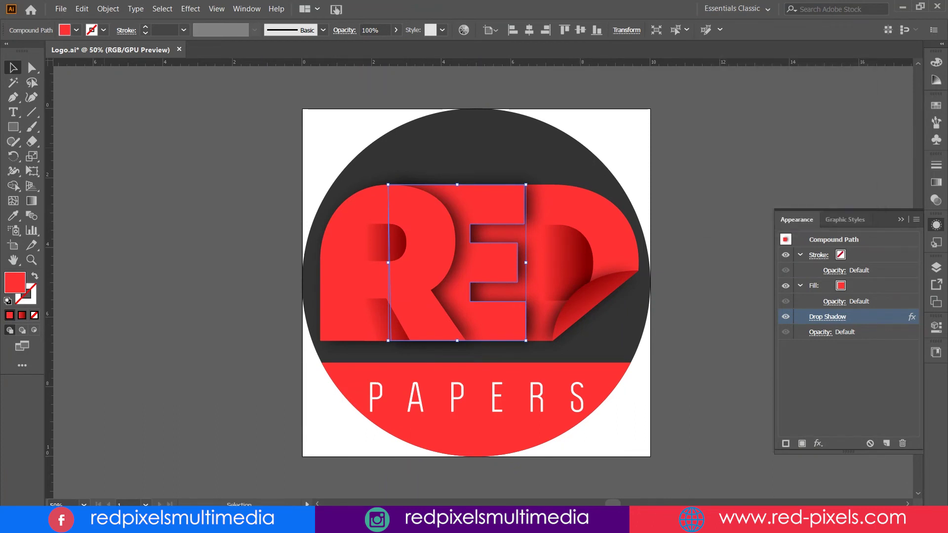
click(828, 316)
text(50)
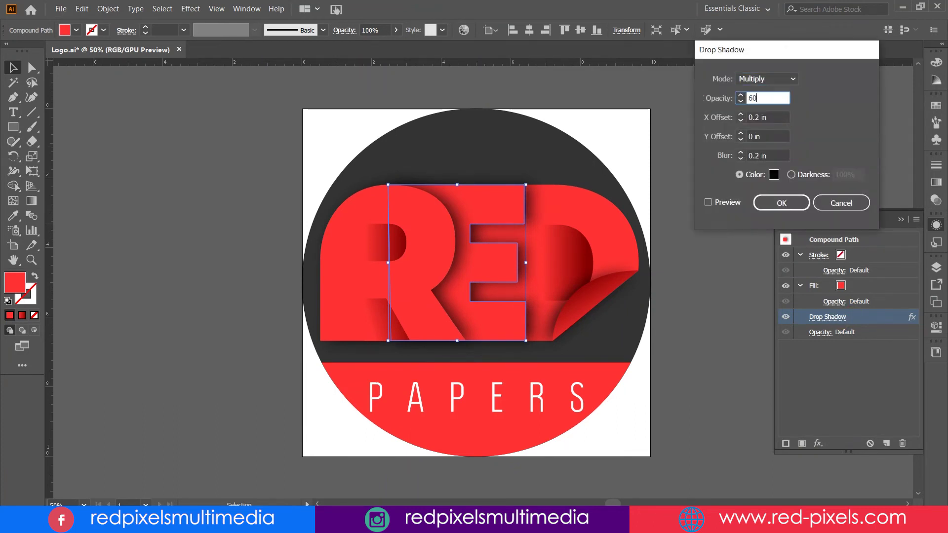
key(Return)
Step: Set the drop shadow opacity of the R and the page curl to 50%
click(407, 265)
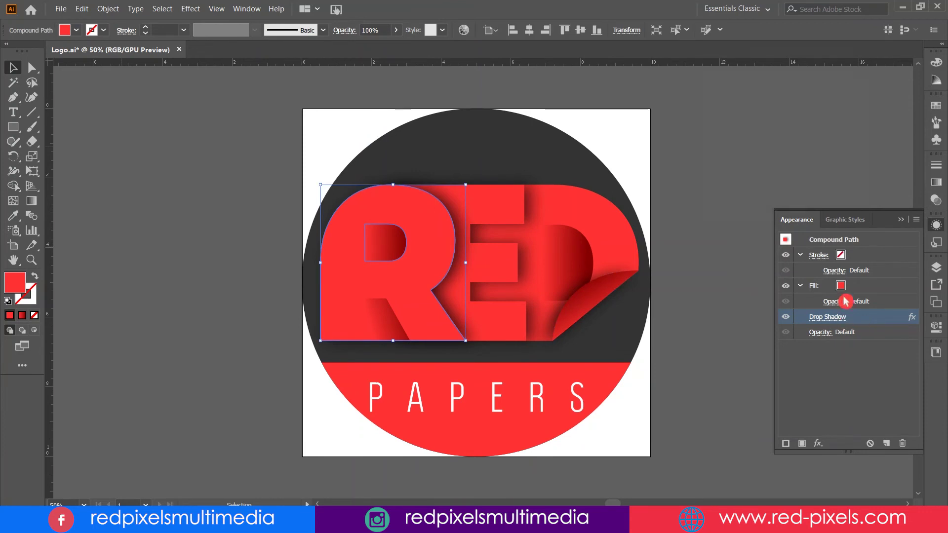
click(827, 316)
double_click(769, 97)
text(50)
key(Return)
click(610, 294)
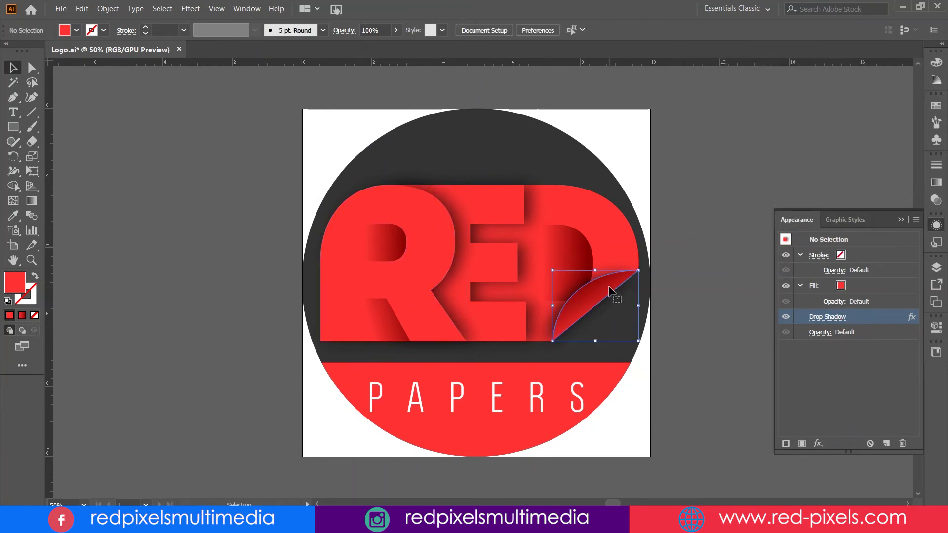
click(831, 322)
double_click(769, 98)
text(50)
key(Return)
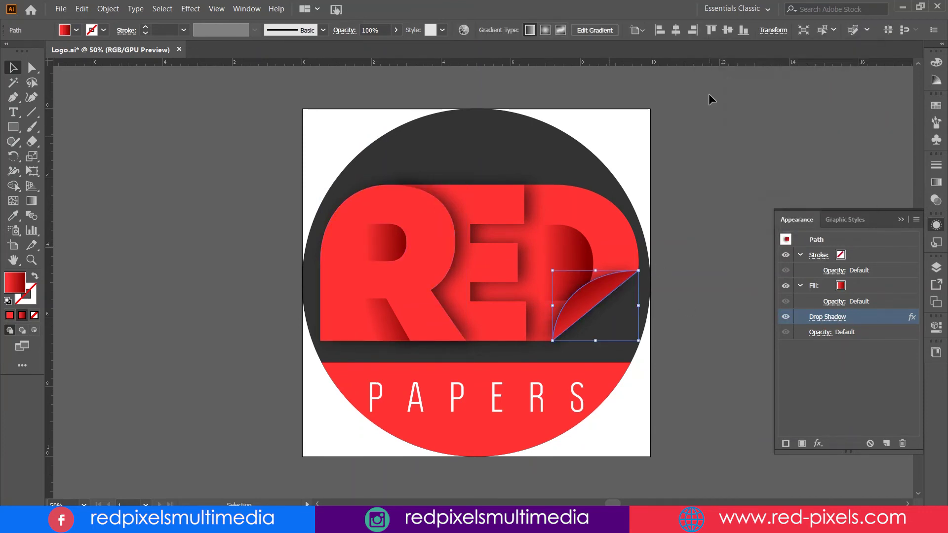
click(293, 179)
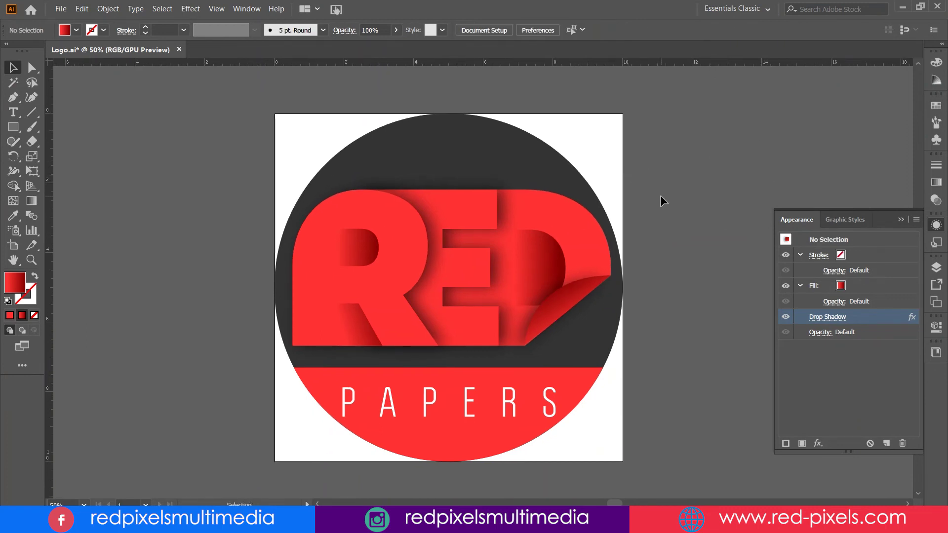
Step: Inspect the gradient on the inner D shading shape with the Gradient tool
click(549, 262)
key(g)
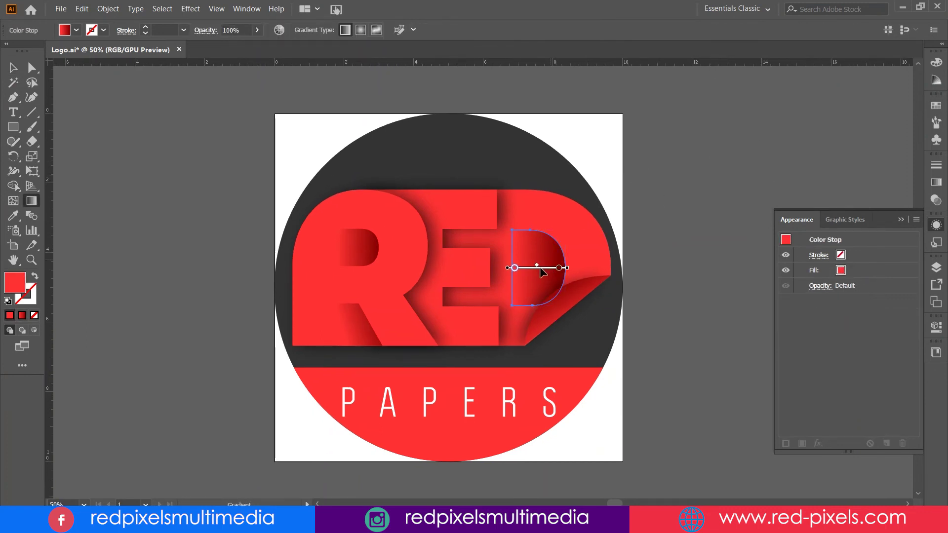
key(v)
click(674, 222)
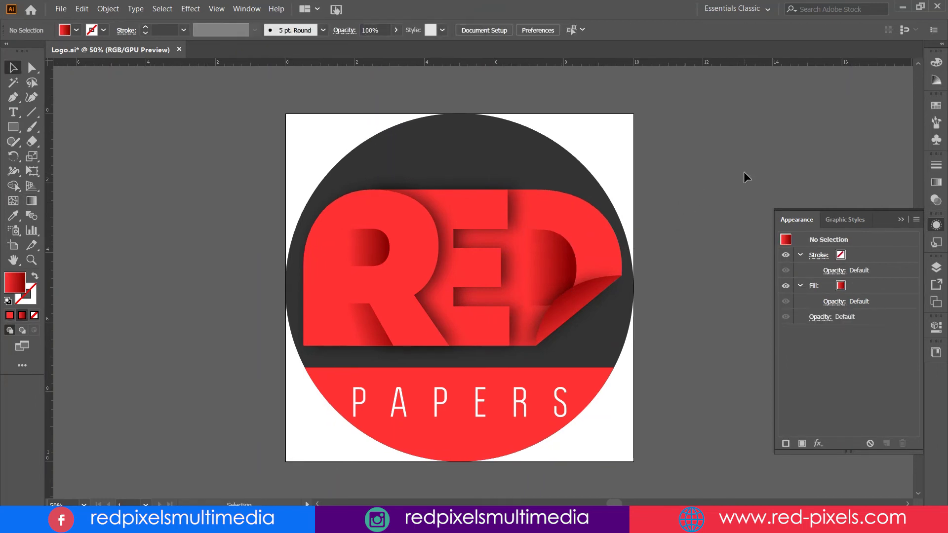
click(467, 210)
click(708, 203)
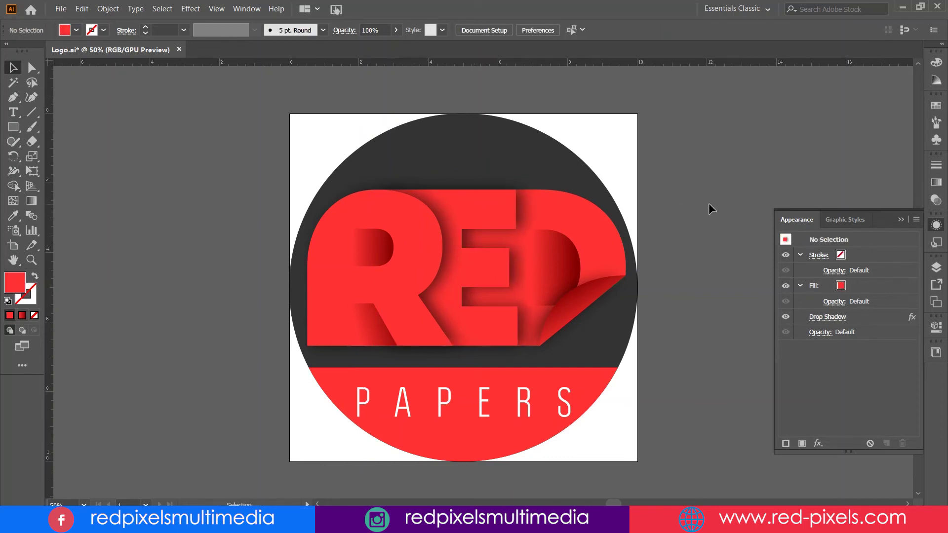
Step: Zoom in and refine the inner D shape's gradient
scroll(588, 243, up, 3)
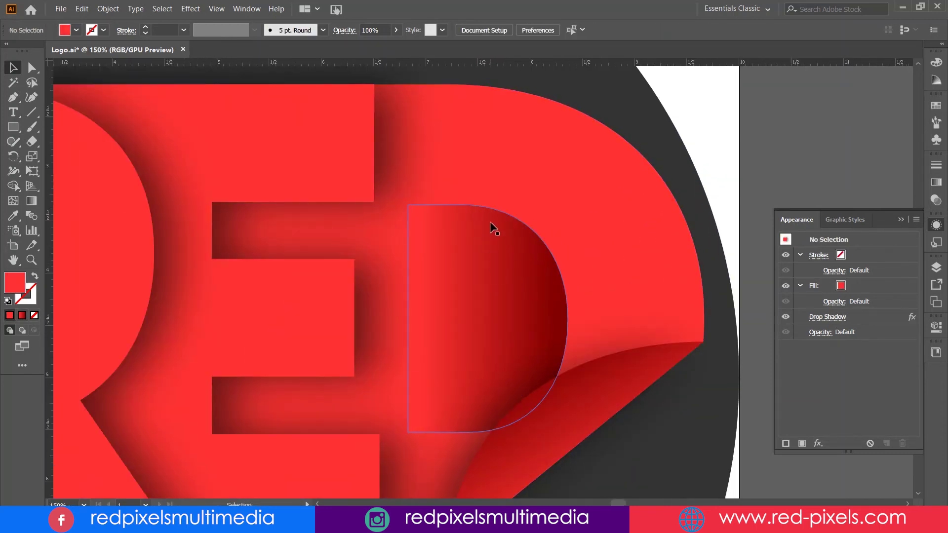
click(514, 212)
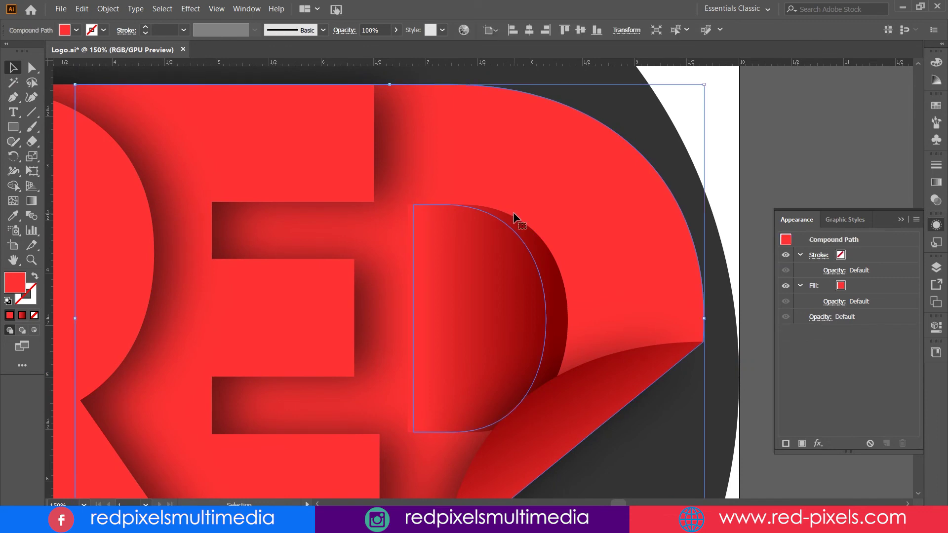
click(547, 260)
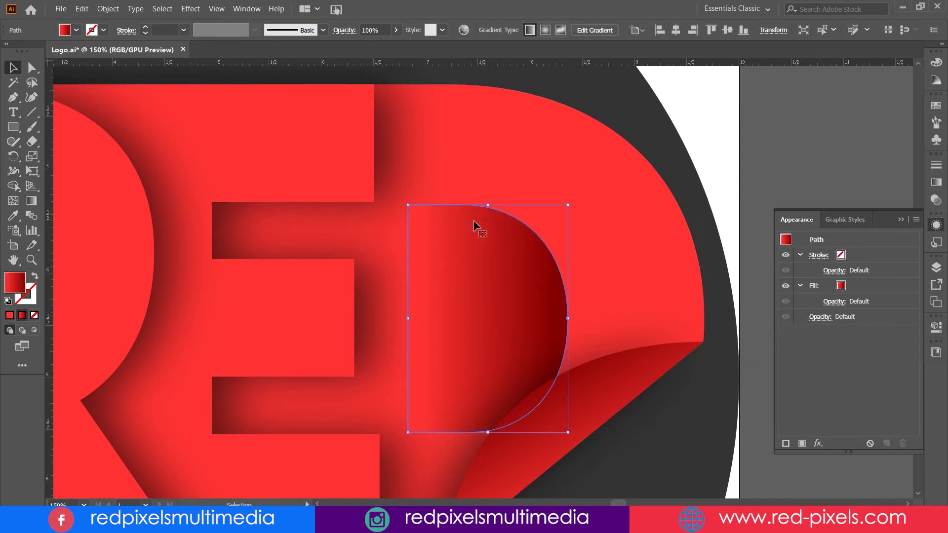
key(g)
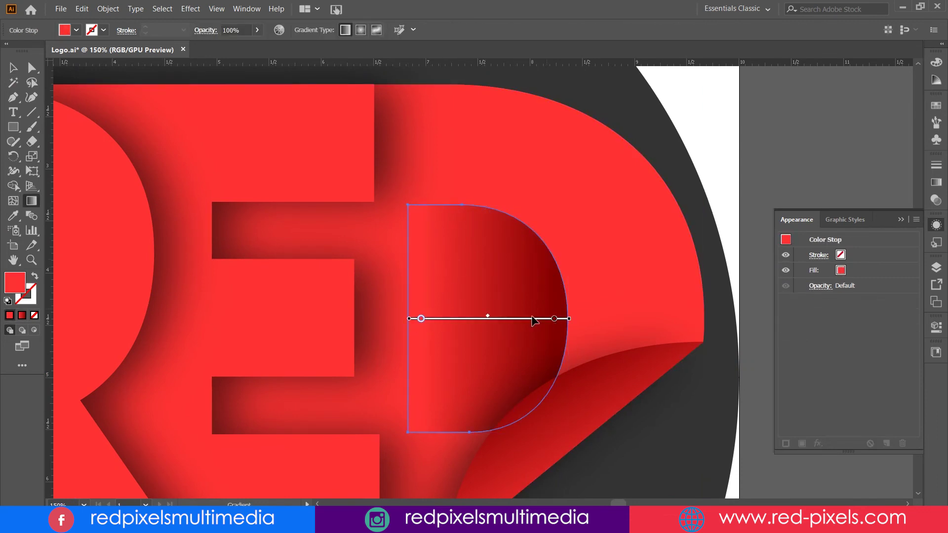
key(v)
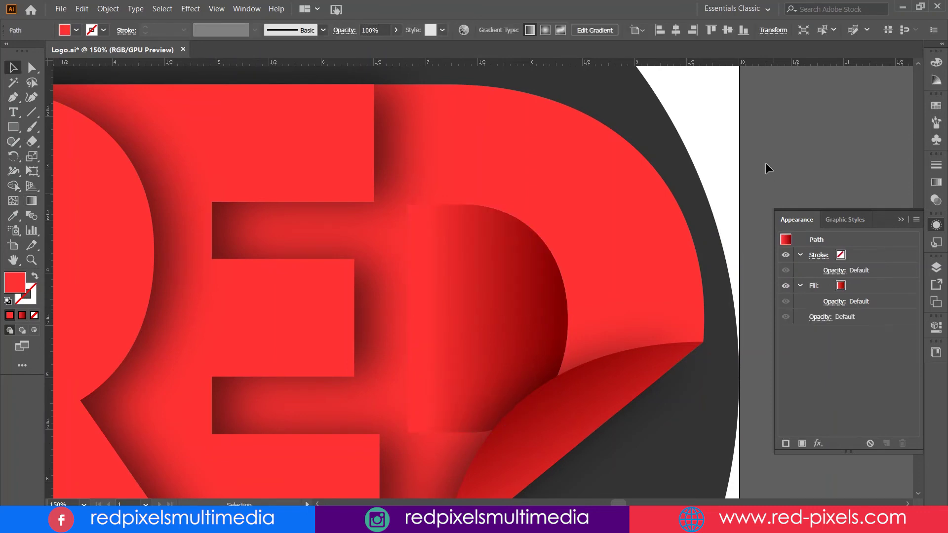
click(765, 162)
Step: Check the inner D, R and E shapes, then bring the whole logo into view
click(536, 240)
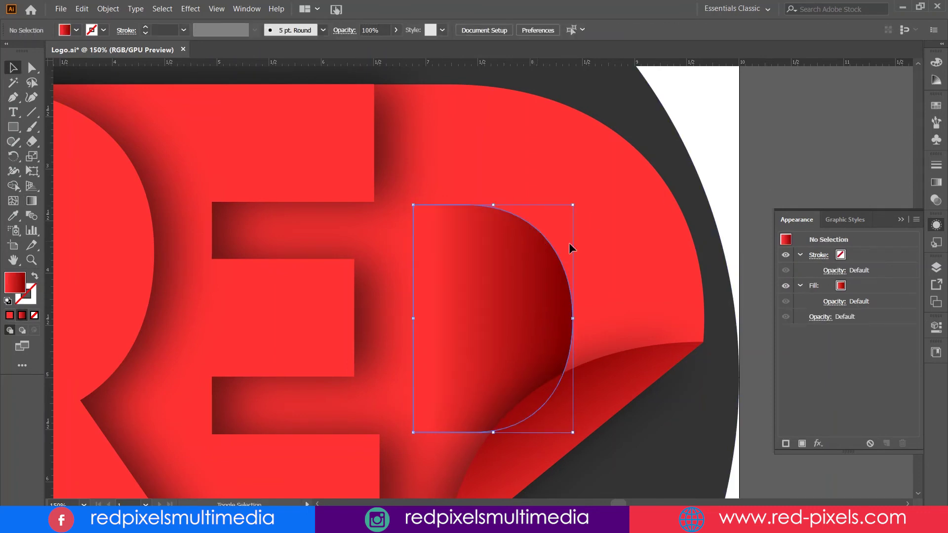
click(688, 200)
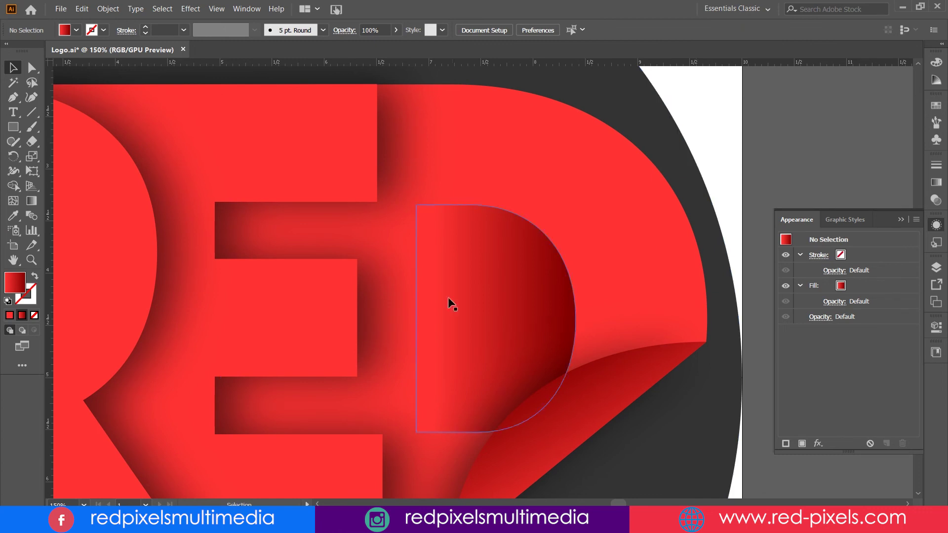
scroll(703, 180, left, 1)
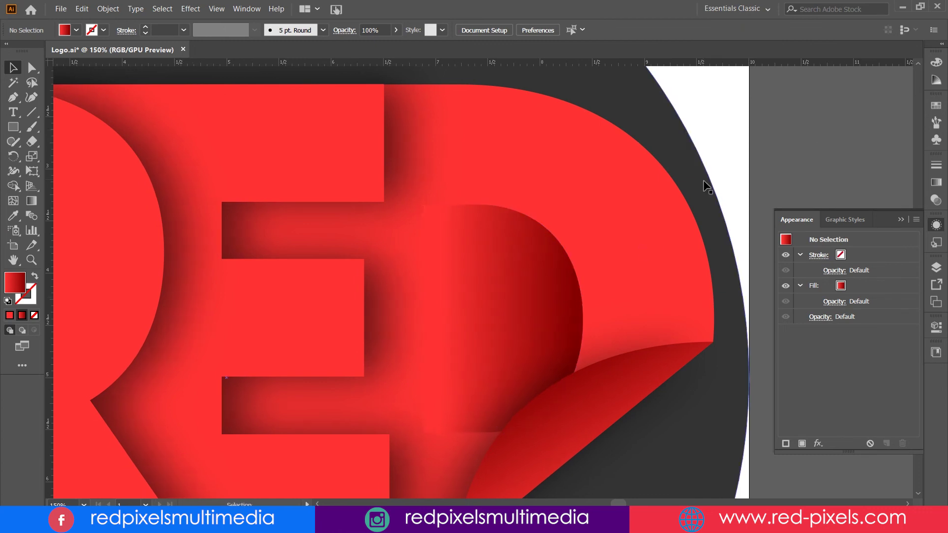
click(402, 179)
click(842, 132)
scroll(726, 189, down, 2)
drag(682, 204, 578, 214)
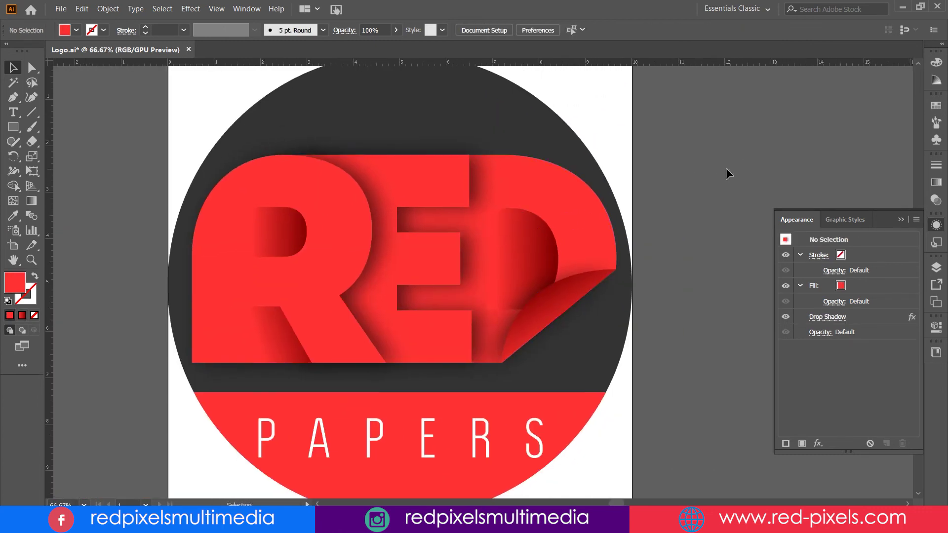
Step: Select all the logo artwork and Alt-drag a copy to the left of the original
click(539, 232)
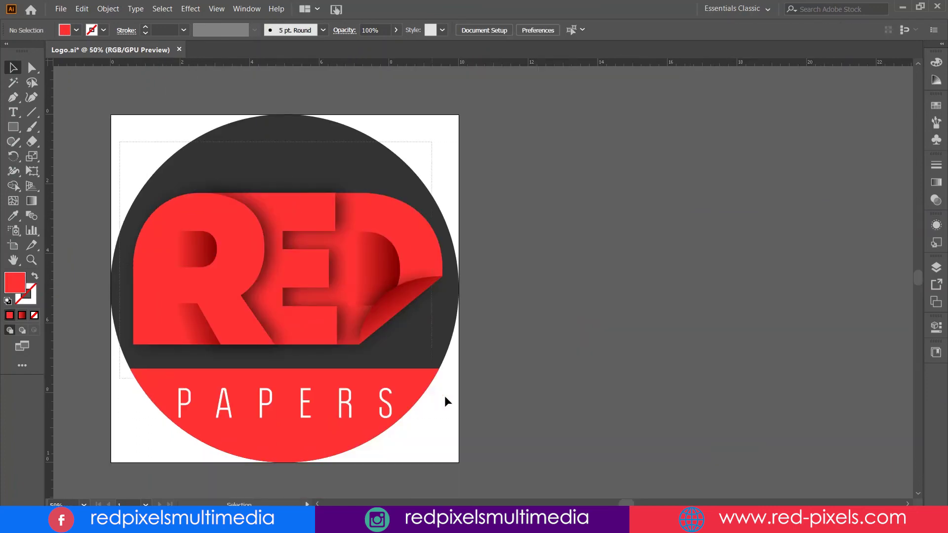
key(ctrl+a)
mouse_move(405, 289)
mouse_down()
mouse_move(782, 246)
mouse_move(809, 261)
mouse_up()
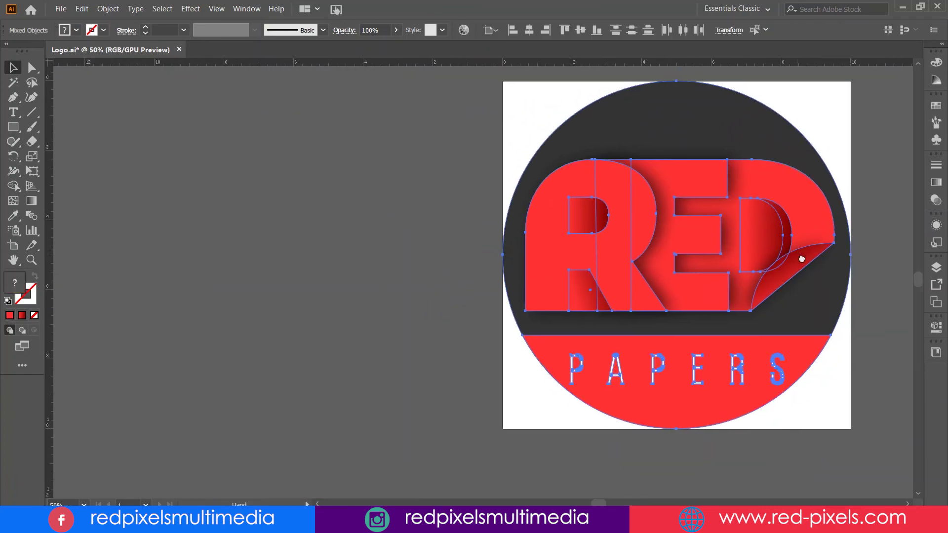
drag(744, 217, 435, 218)
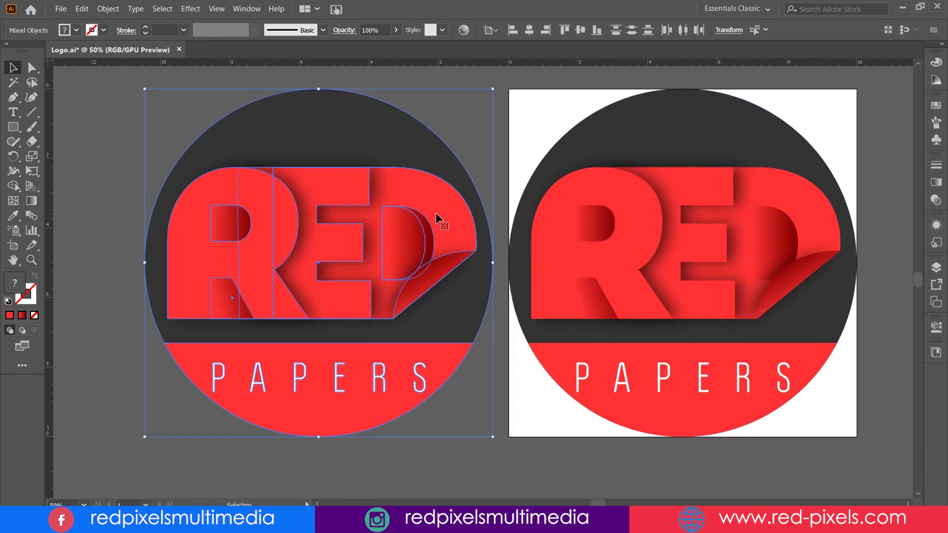
click(497, 148)
Step: Fill the left copy's circle with light grey
click(373, 151)
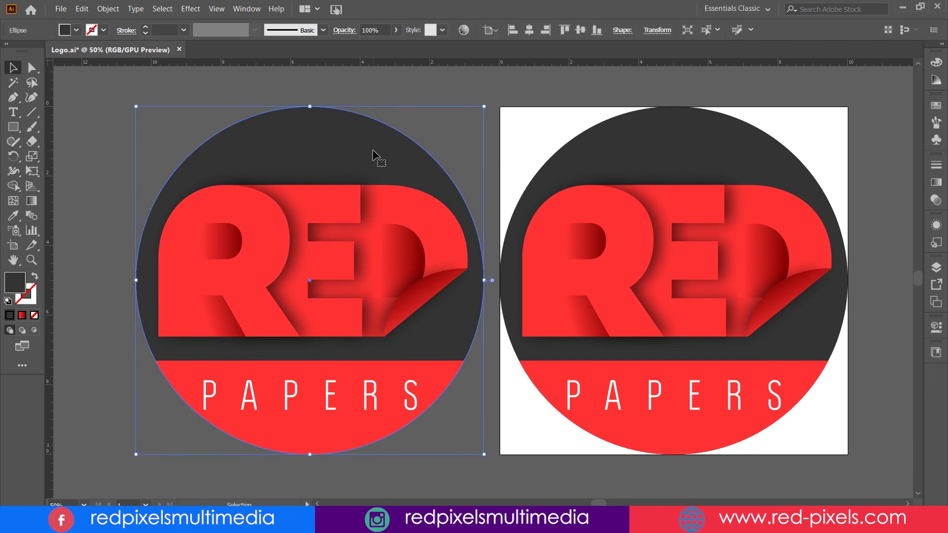
double_click(370, 148)
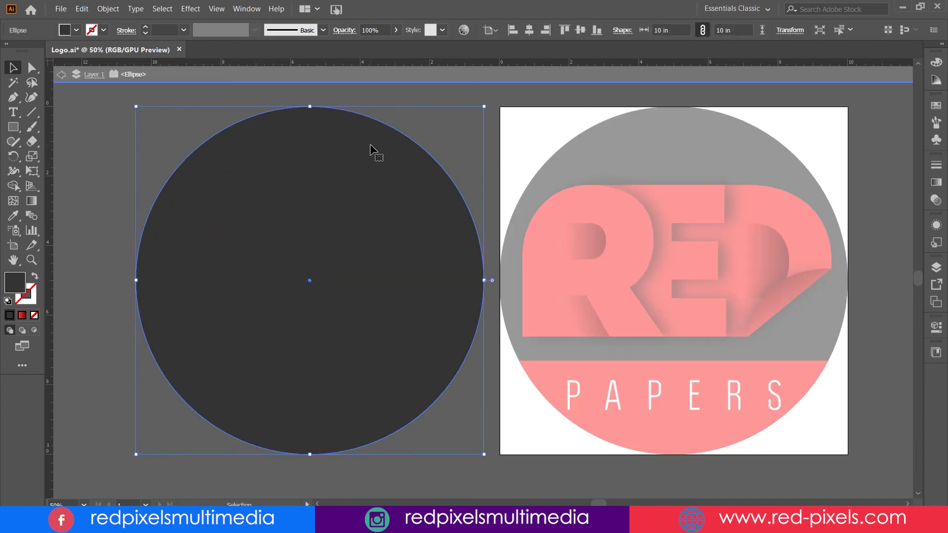
double_click(22, 287)
click(407, 152)
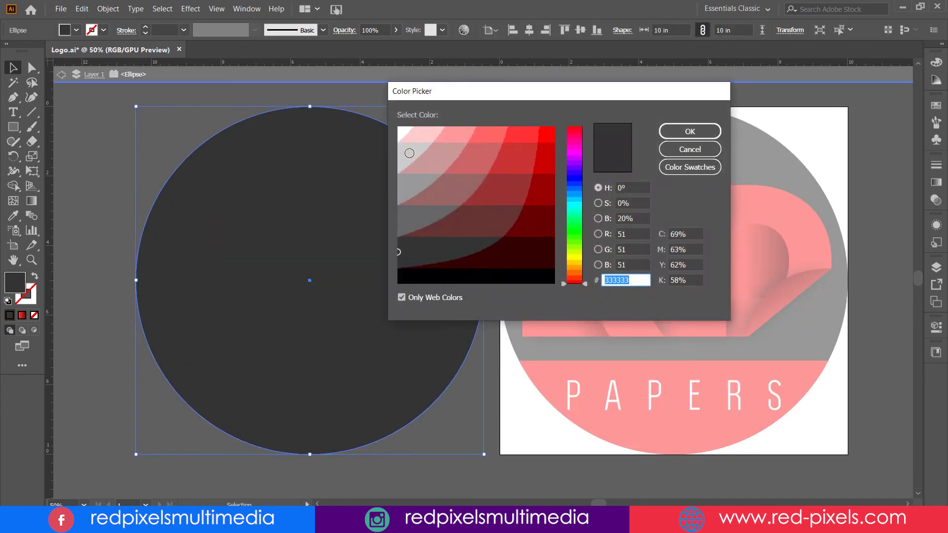
click(688, 131)
double_click(110, 150)
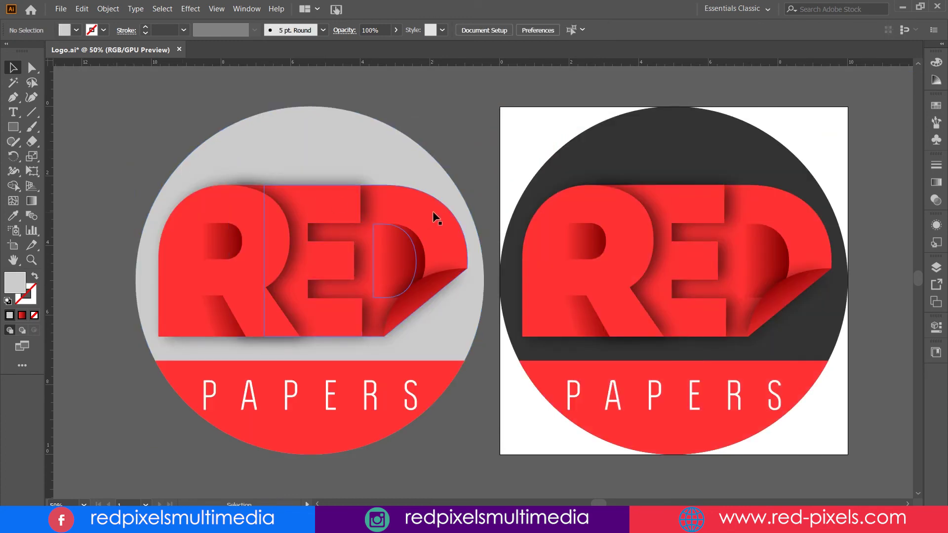
Step: Eyedropper charcoal onto the left copy's bottom band behind PAPERS
click(428, 372)
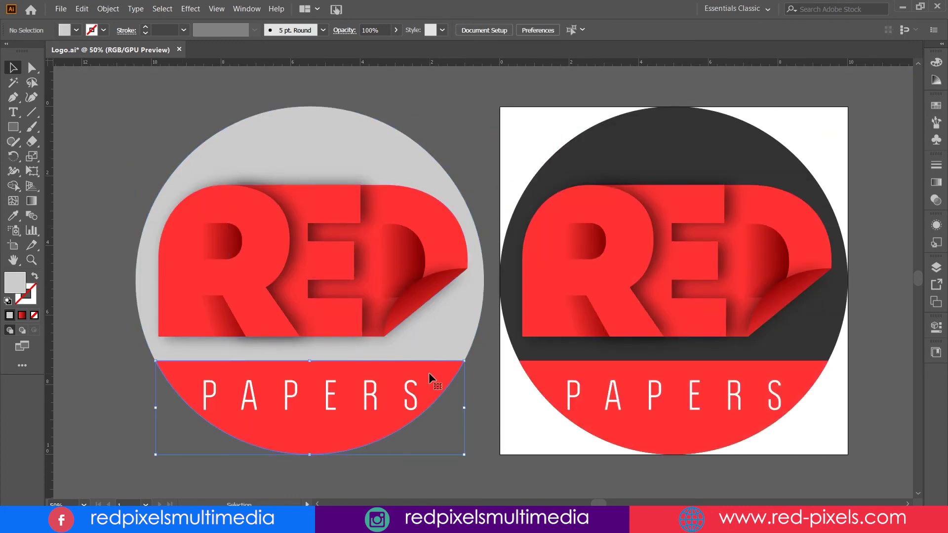
key(i)
click(639, 140)
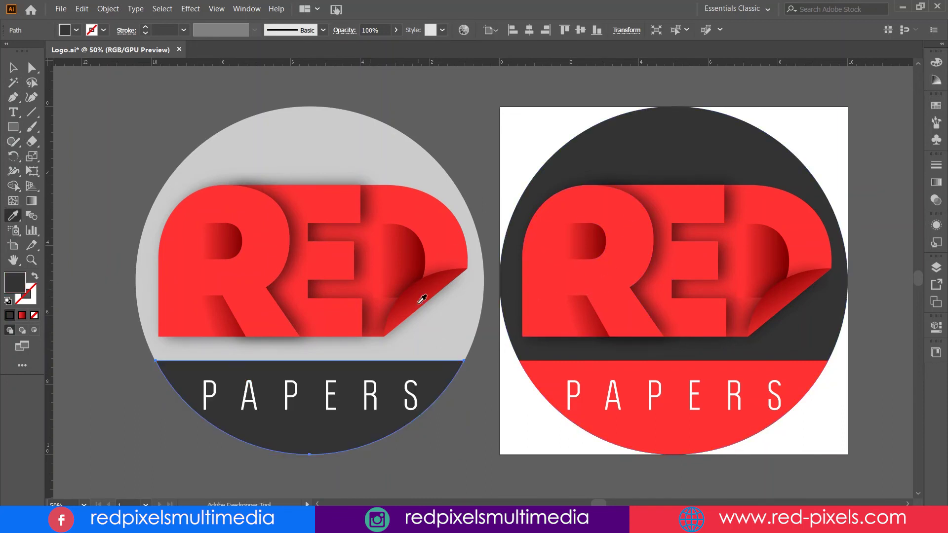
key(v)
click(413, 452)
drag(471, 441, 446, 431)
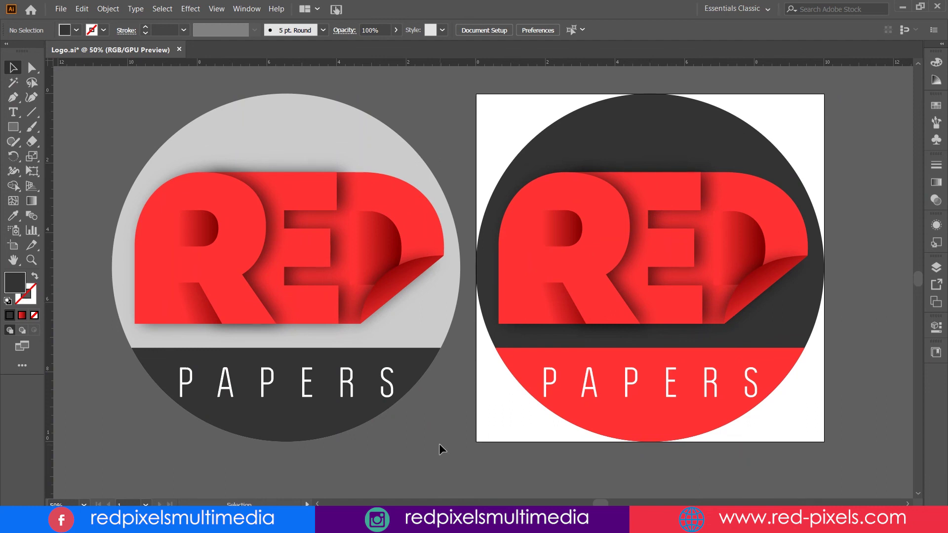
Step: Fit the artboard to the artwork bounds, widening it to 21.84 by 10 in
double_click(14, 247)
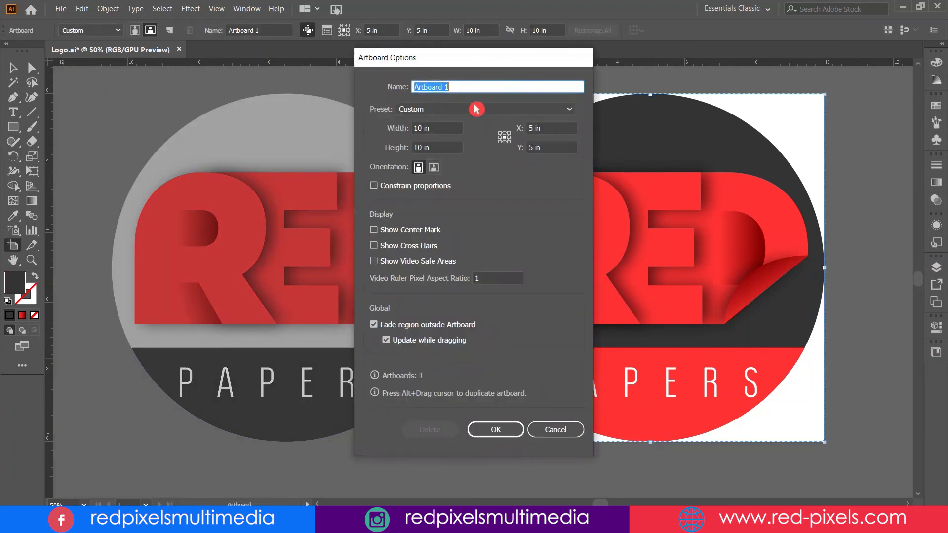
click(476, 109)
click(474, 132)
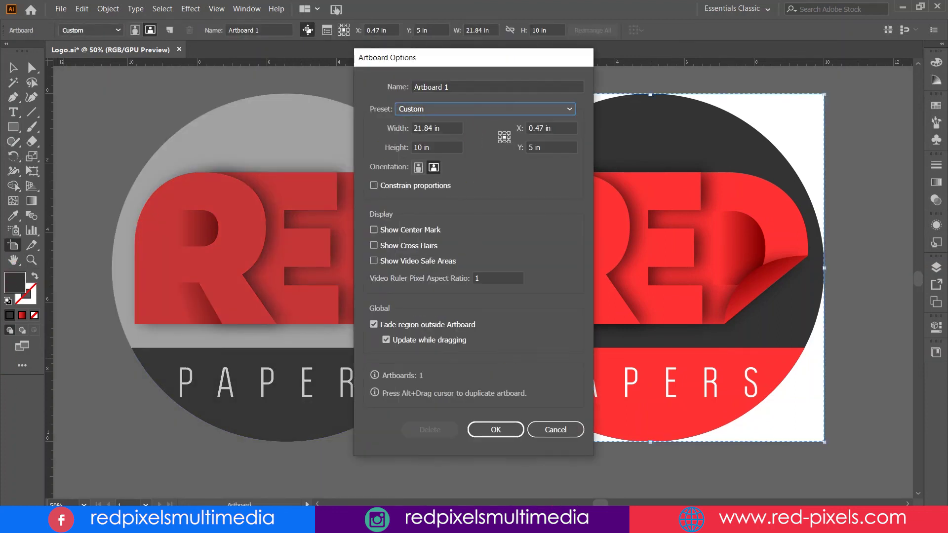
click(496, 430)
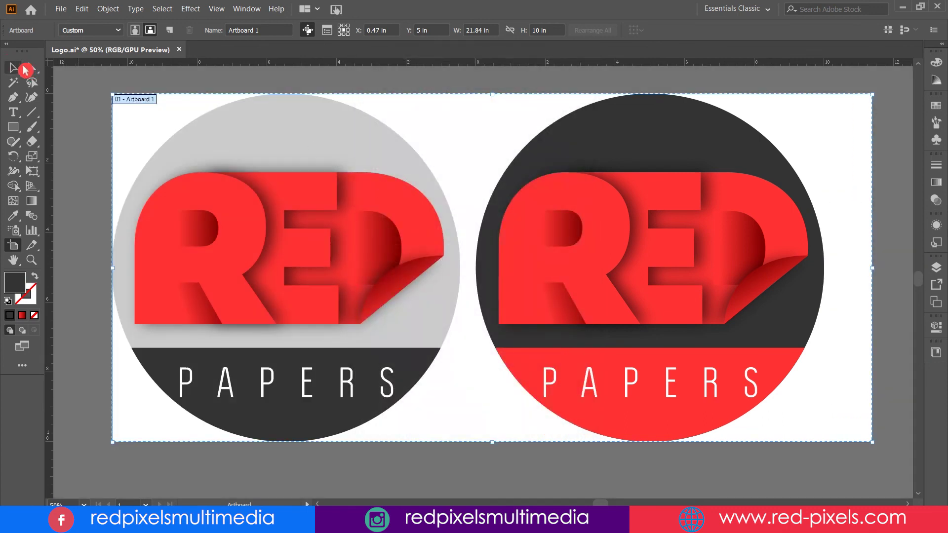
click(11, 66)
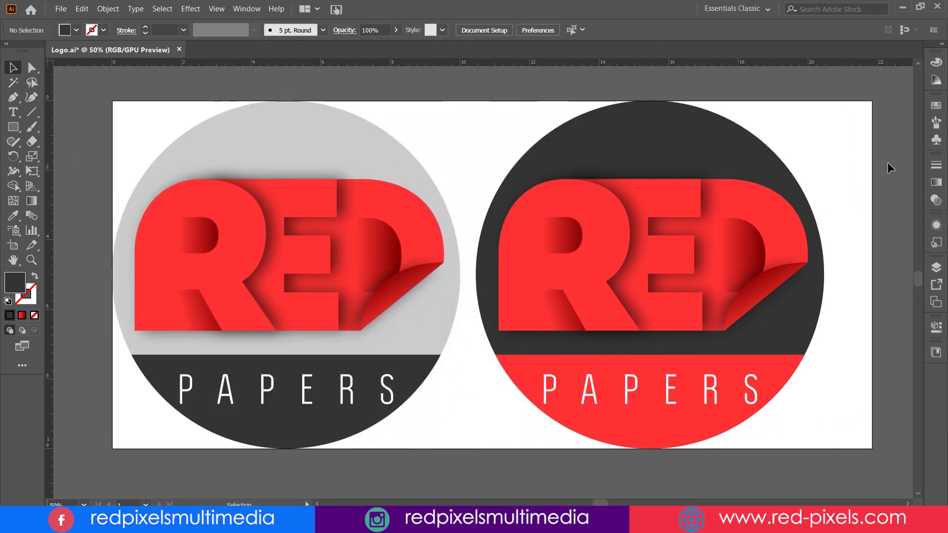
scroll(721, 182, right, 2)
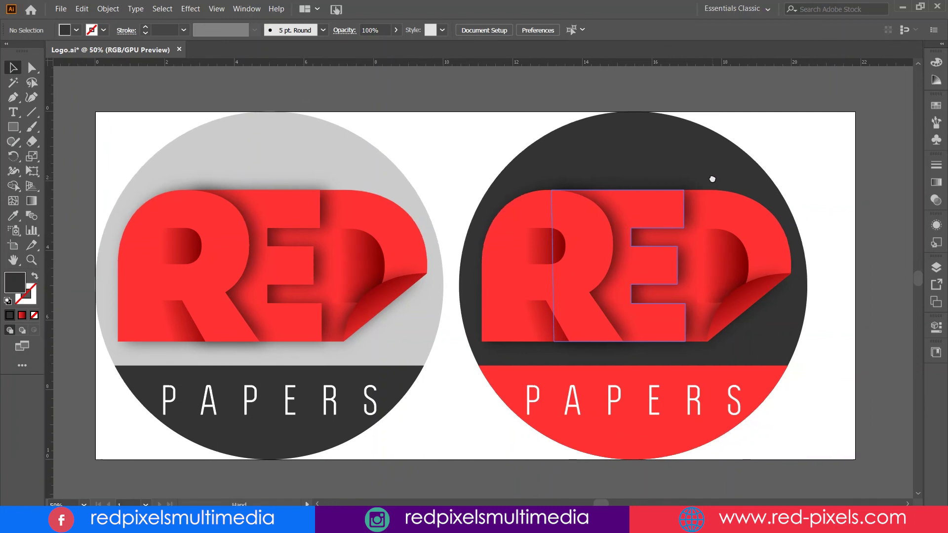